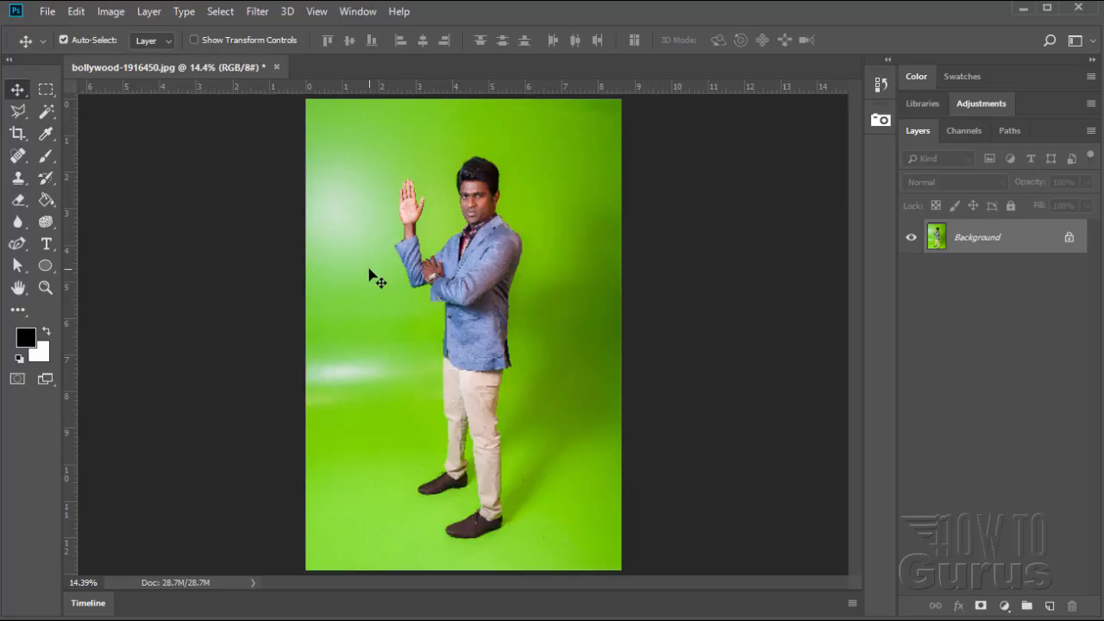
left_click(220, 12)
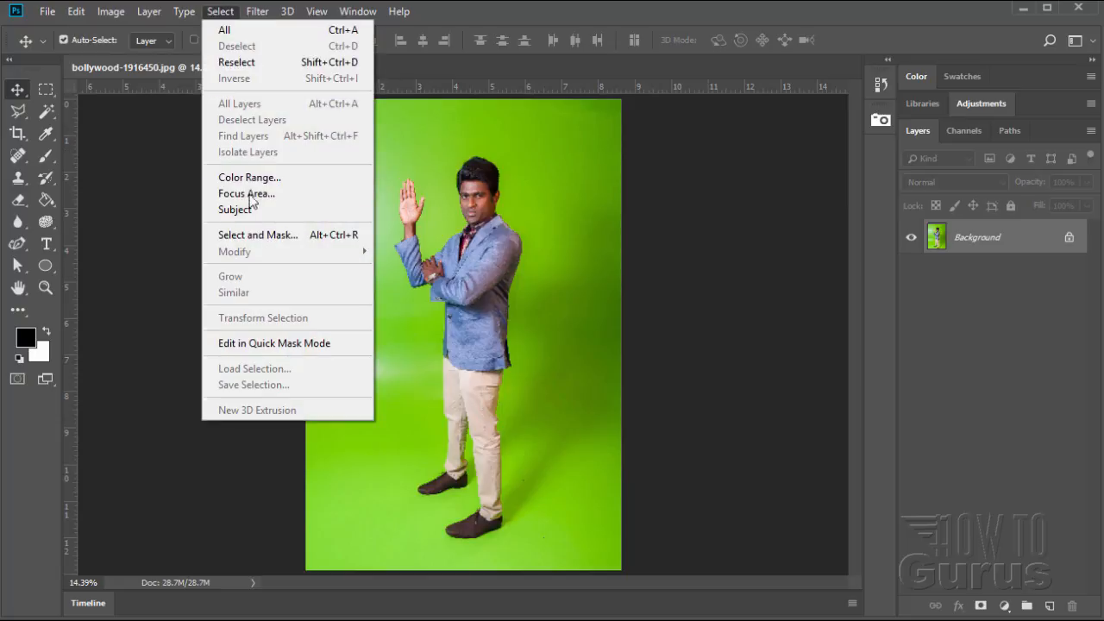
left_click(249, 177)
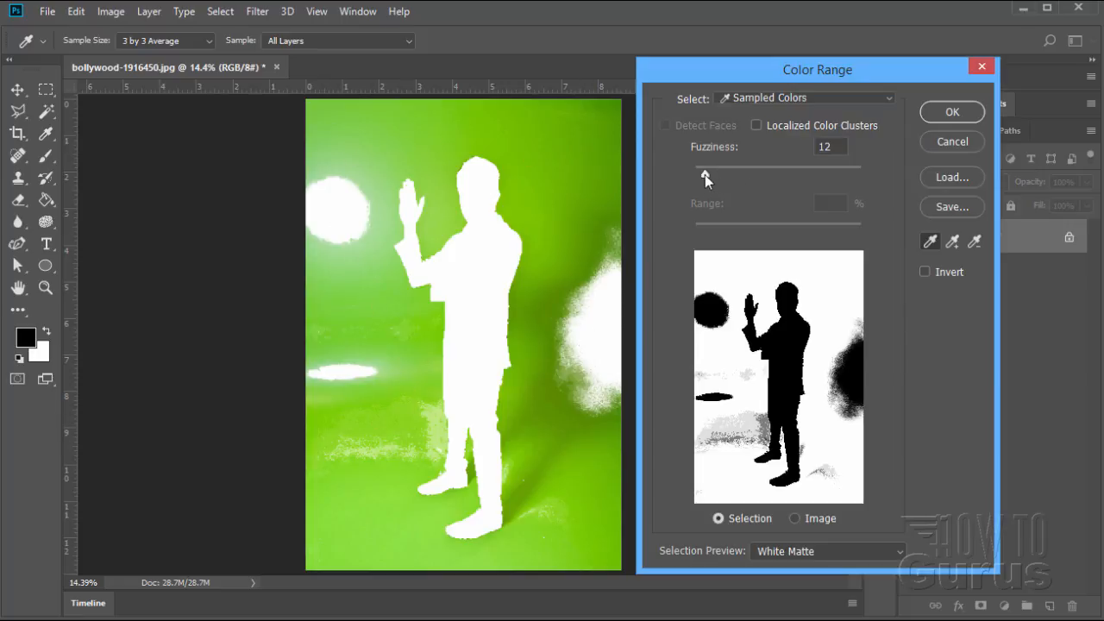
left_click_drag(704, 174, 732, 174)
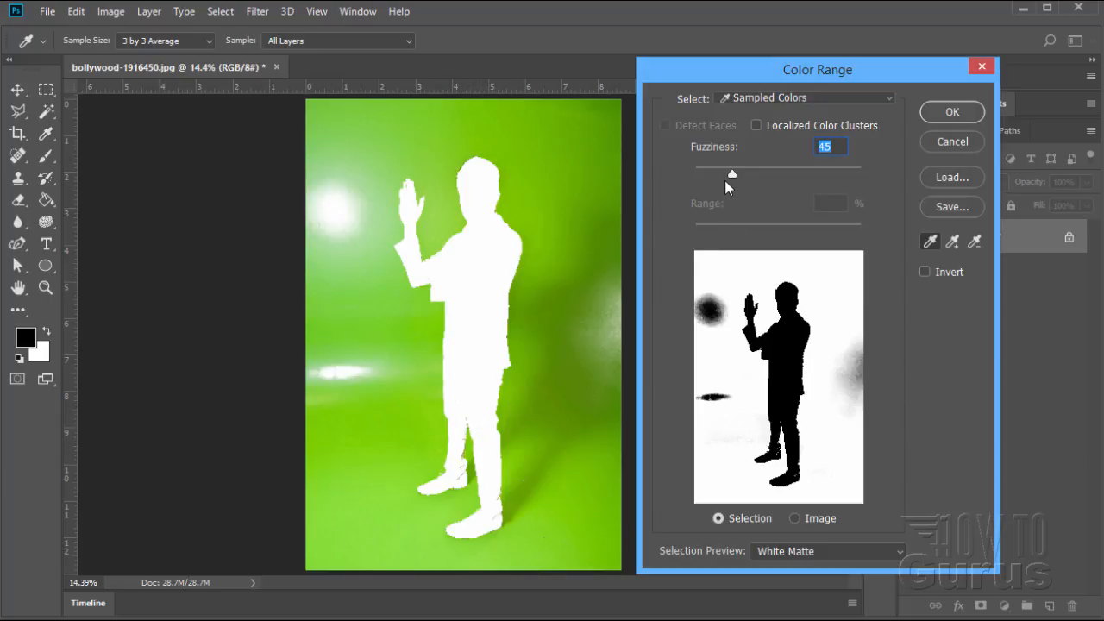
left_click_drag(732, 176, 700, 176)
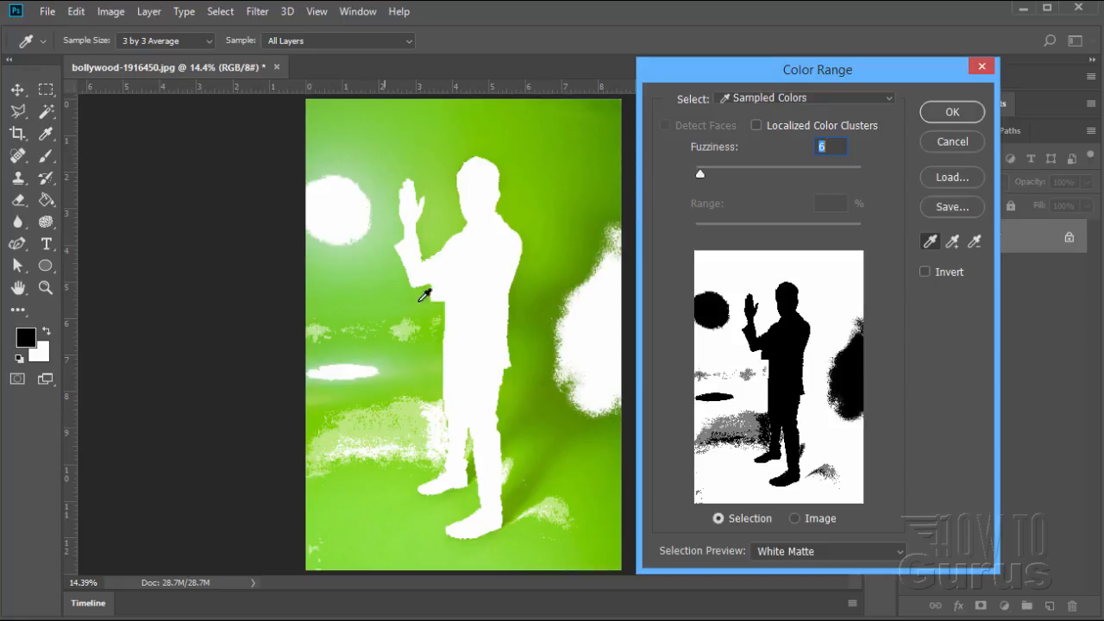
left_click(952, 143)
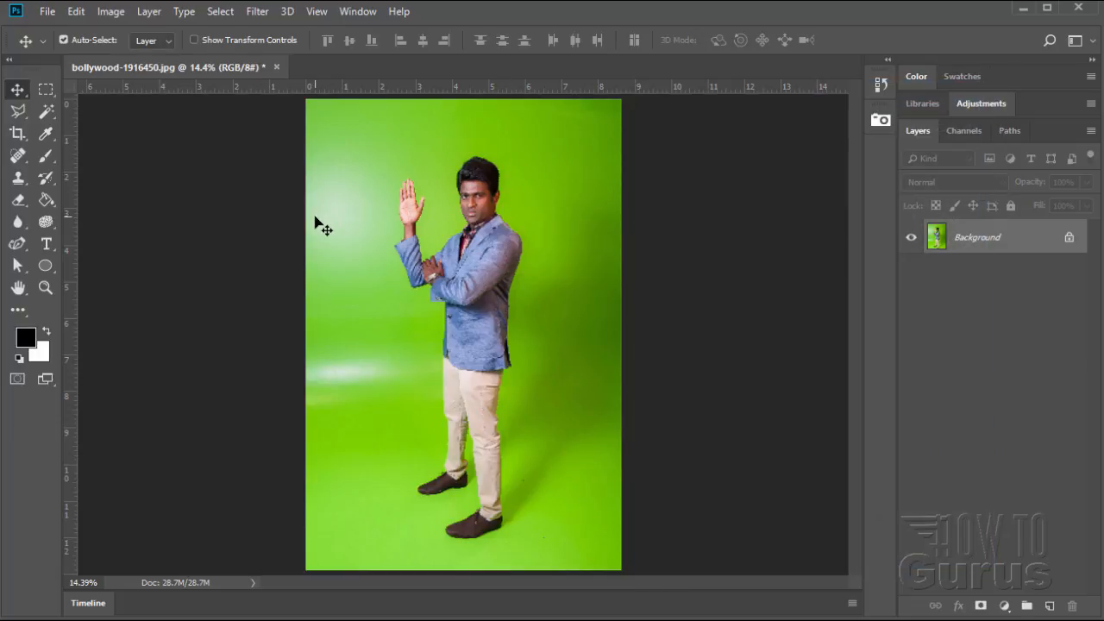
Step: Set the Magic Wand's sample size to 5 by 5 Average, then duplicate the Background layer and hide the original
left_click(47, 113)
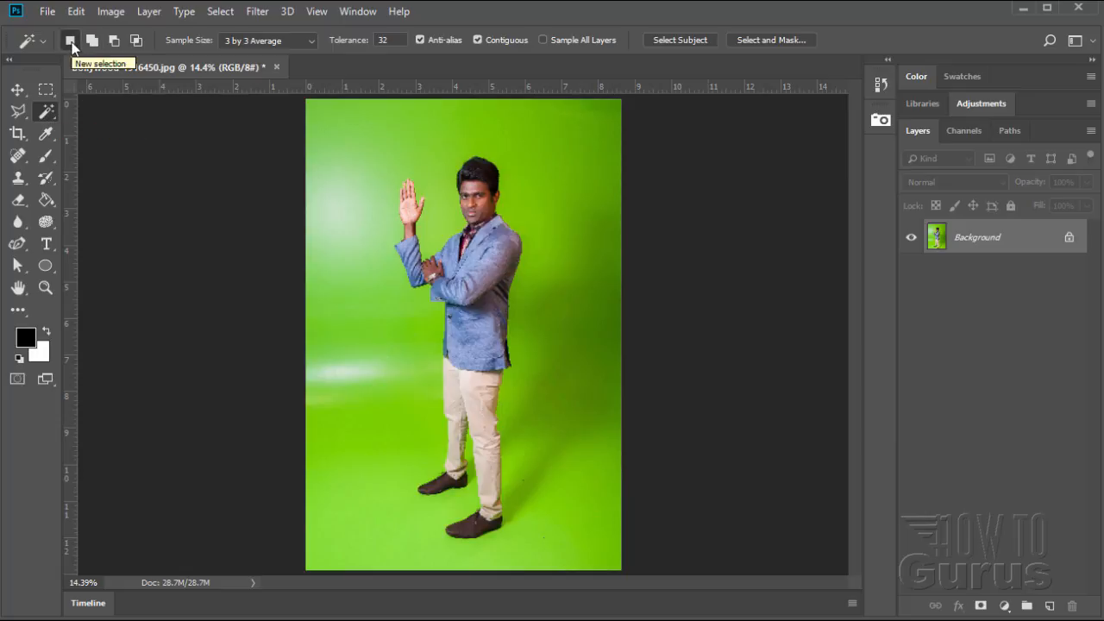
left_click(311, 44)
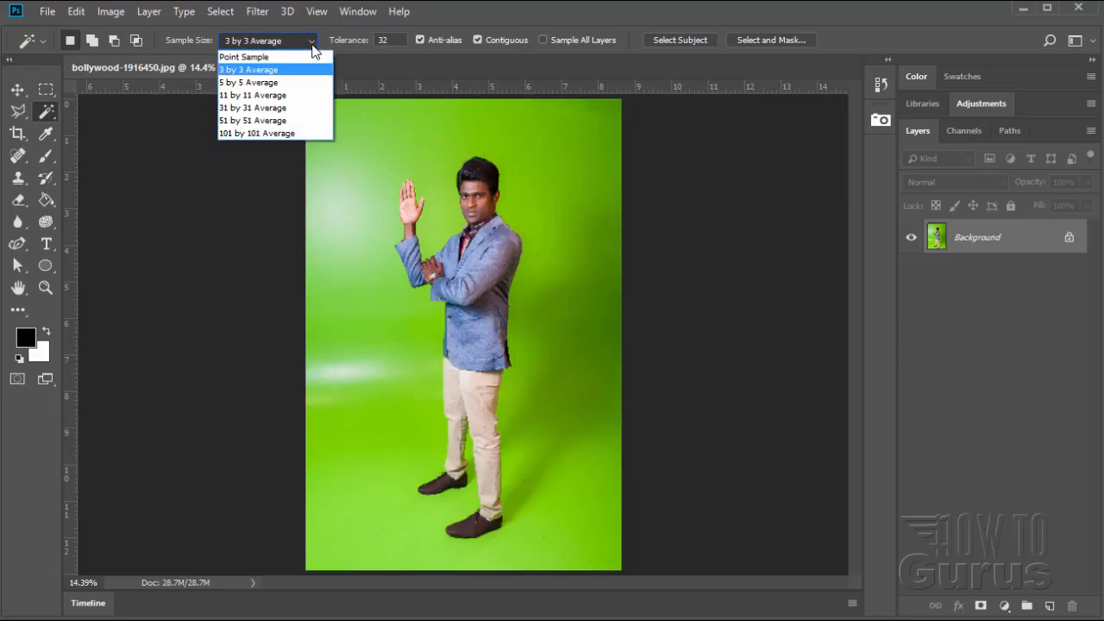
left_click(271, 82)
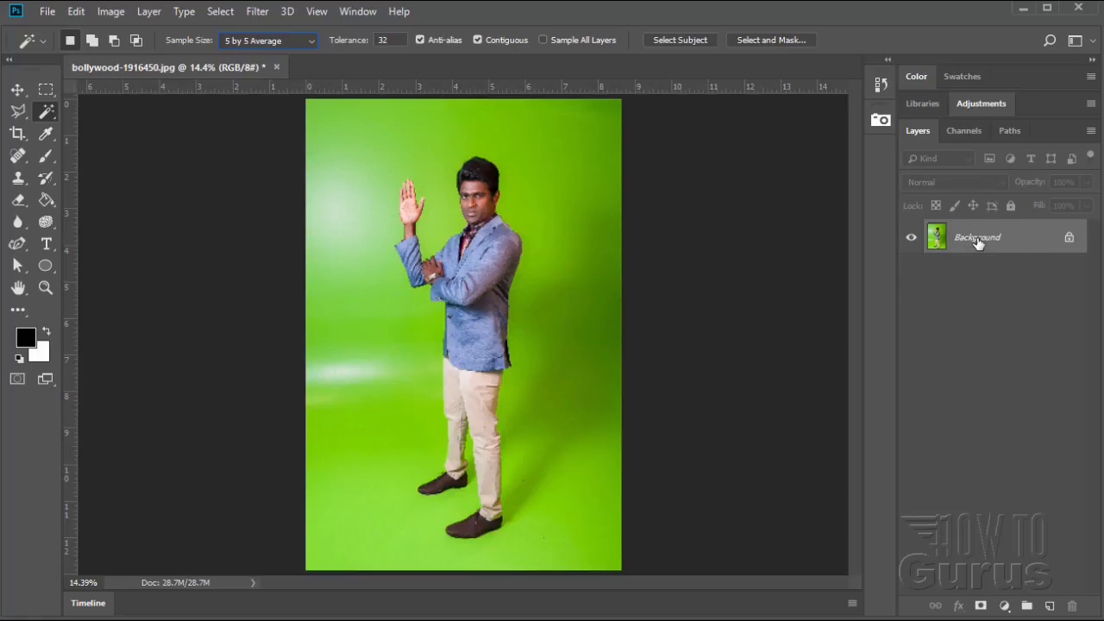
left_click_drag(977, 244, 1049, 605)
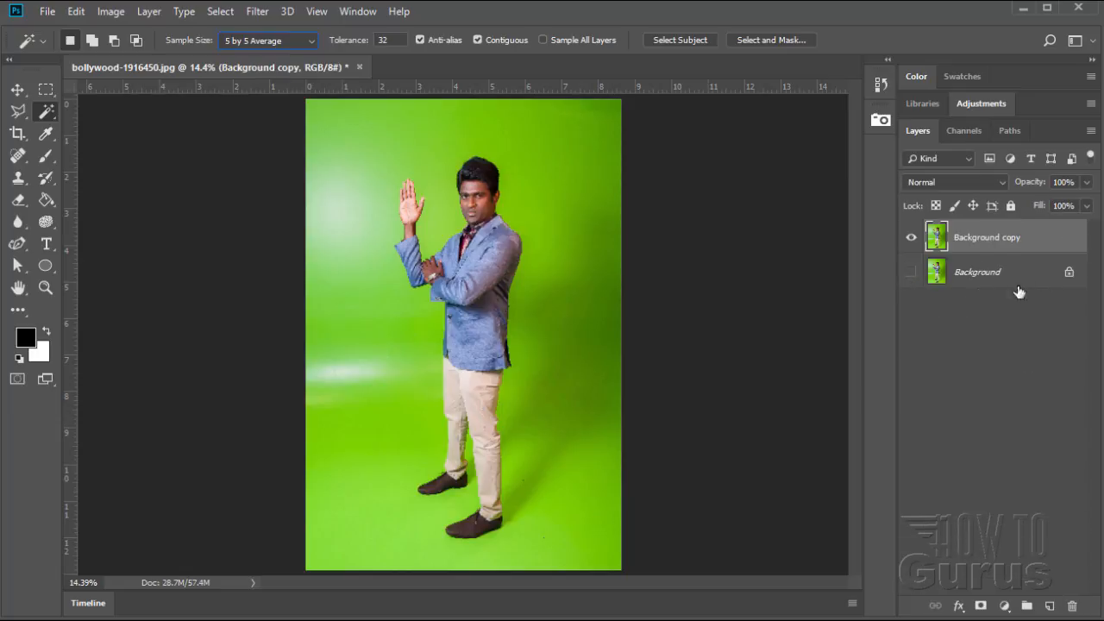
Step: Select the green backdrop to the left of the man's upper body with the Magic Wand, adding the bright highlight areas
left_click(412, 144)
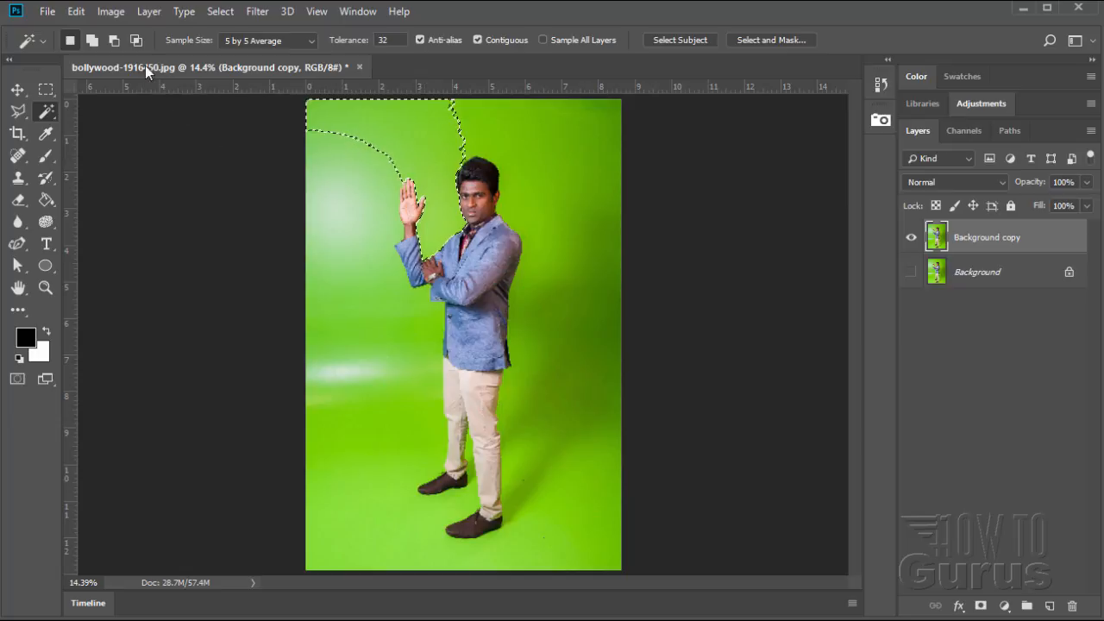
left_click(96, 42)
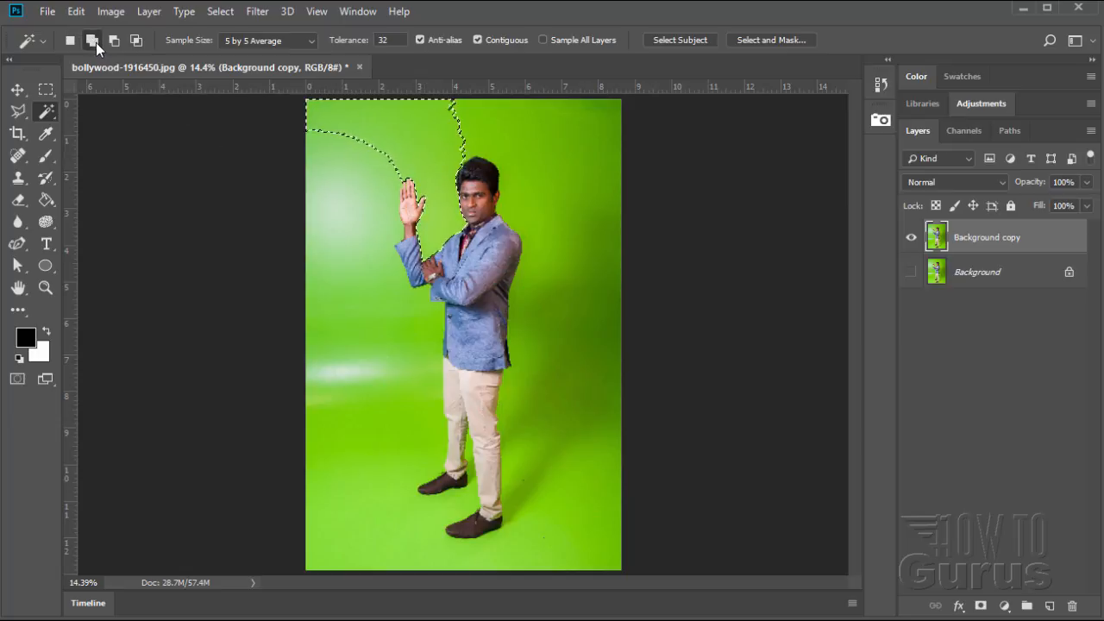
left_click(360, 172)
left_click(317, 172)
left_click(369, 345)
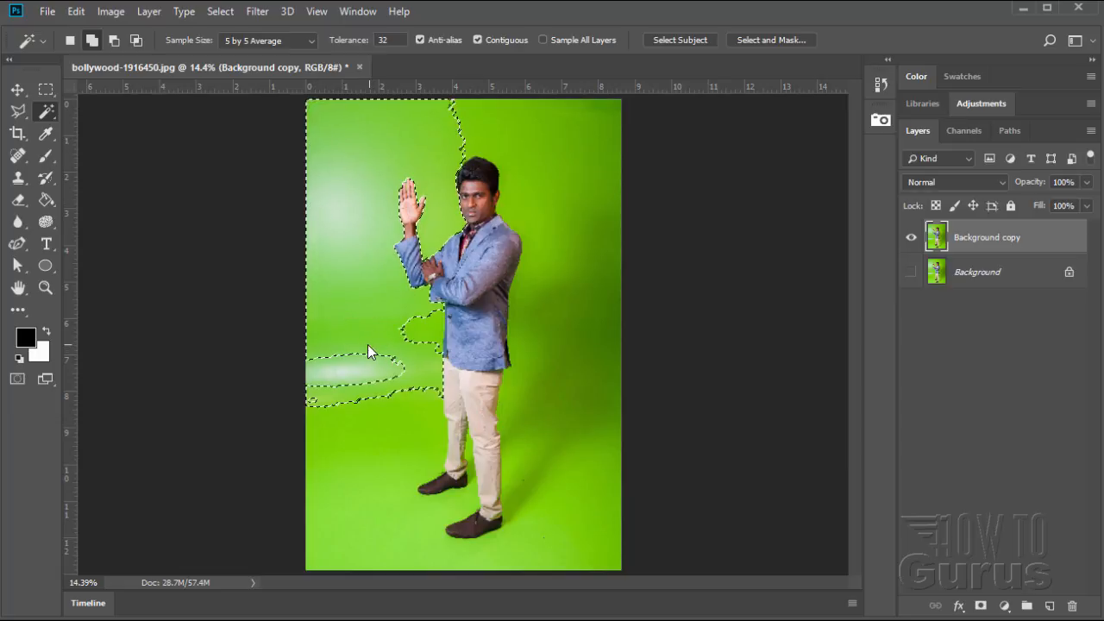
left_click(378, 375)
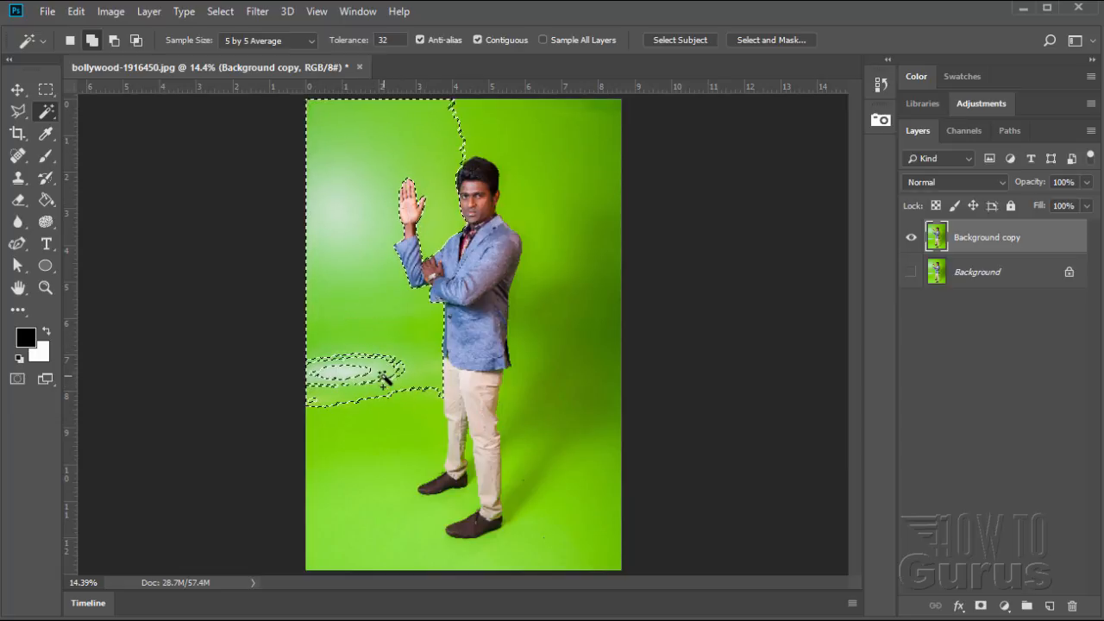
left_click(385, 374)
left_click(395, 372)
left_click(360, 374)
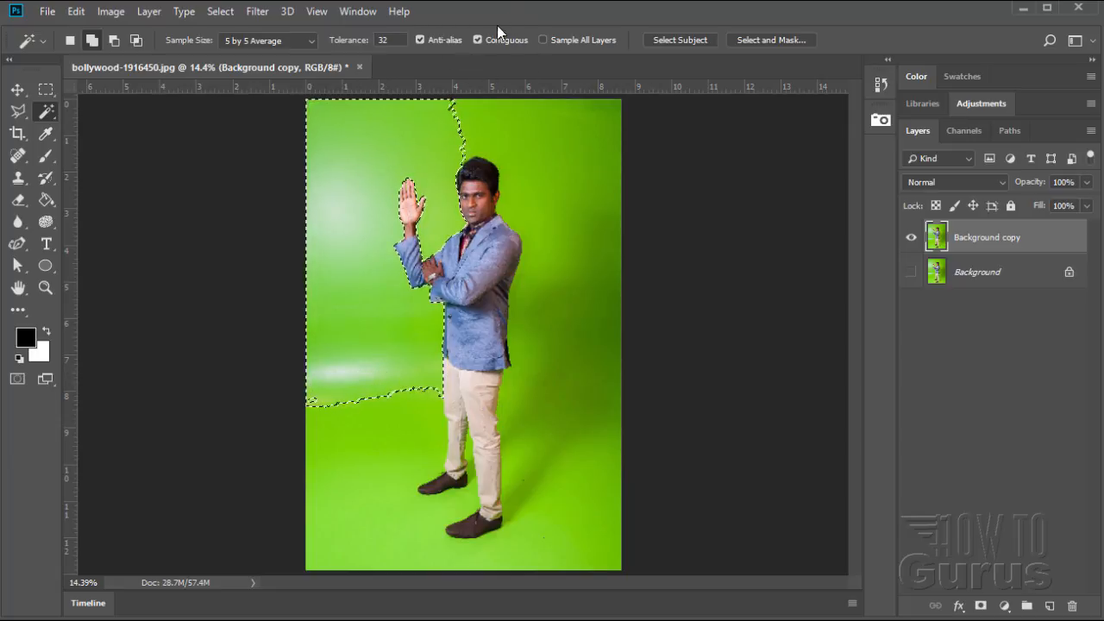
Step: Add the remaining green backdrop around the legs, below the shoes and on the man's right-hand side of the image to the selection
left_click(367, 436)
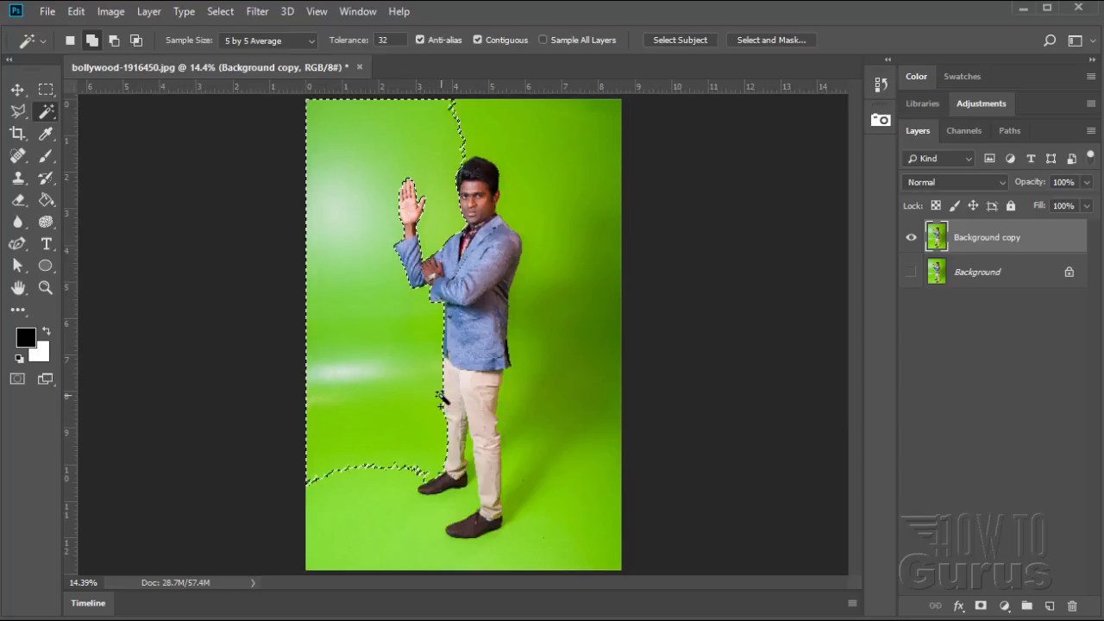
left_click(393, 499)
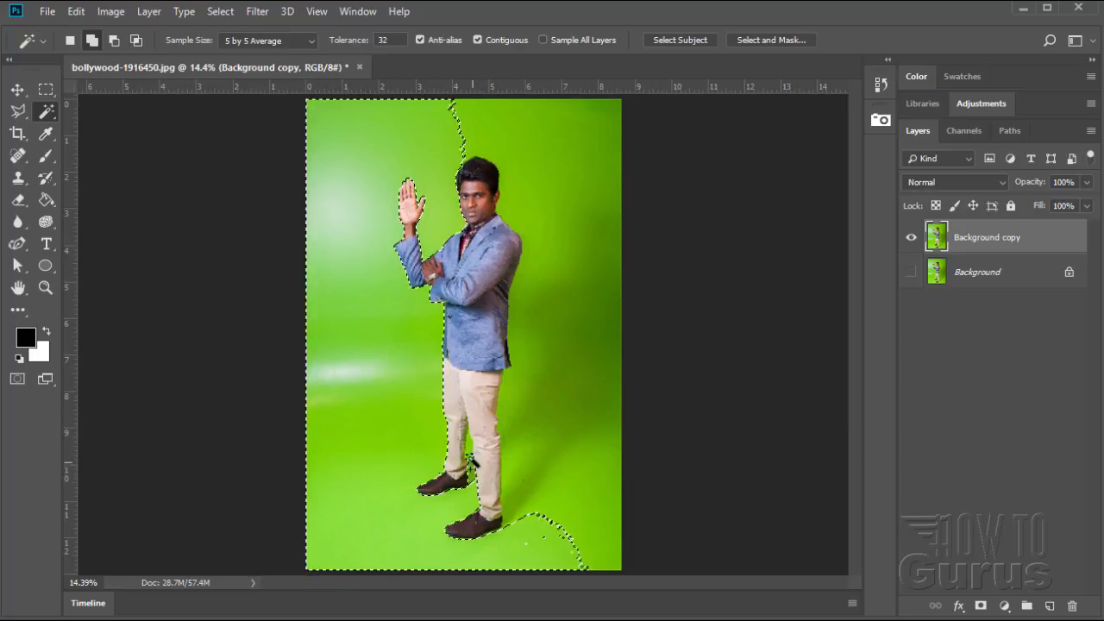
left_click(551, 507, "shift")
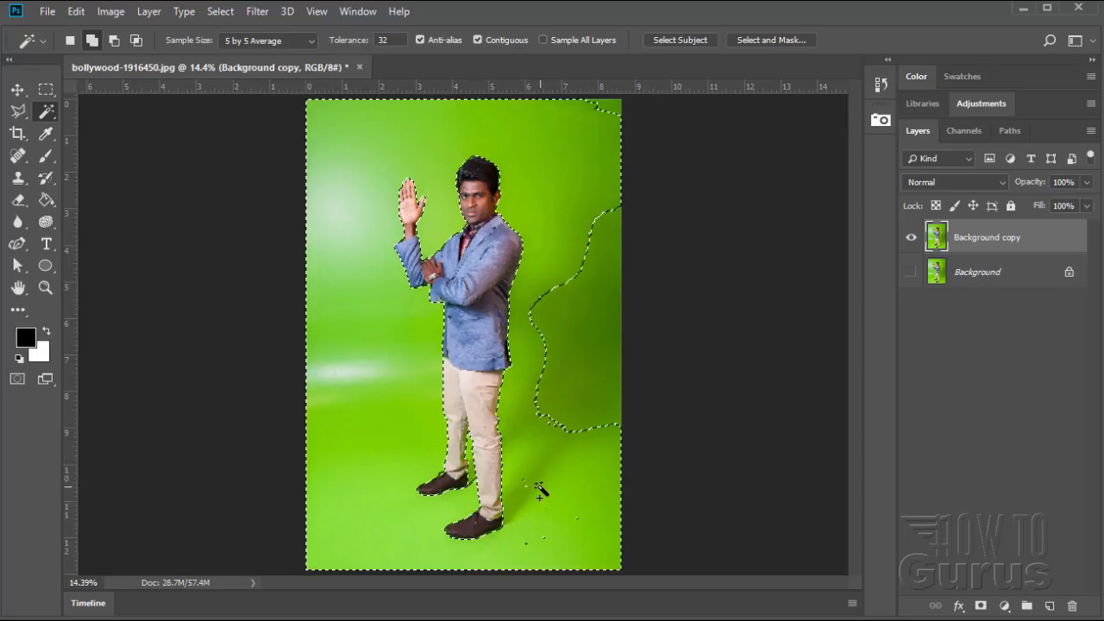
left_click(524, 490, "shift")
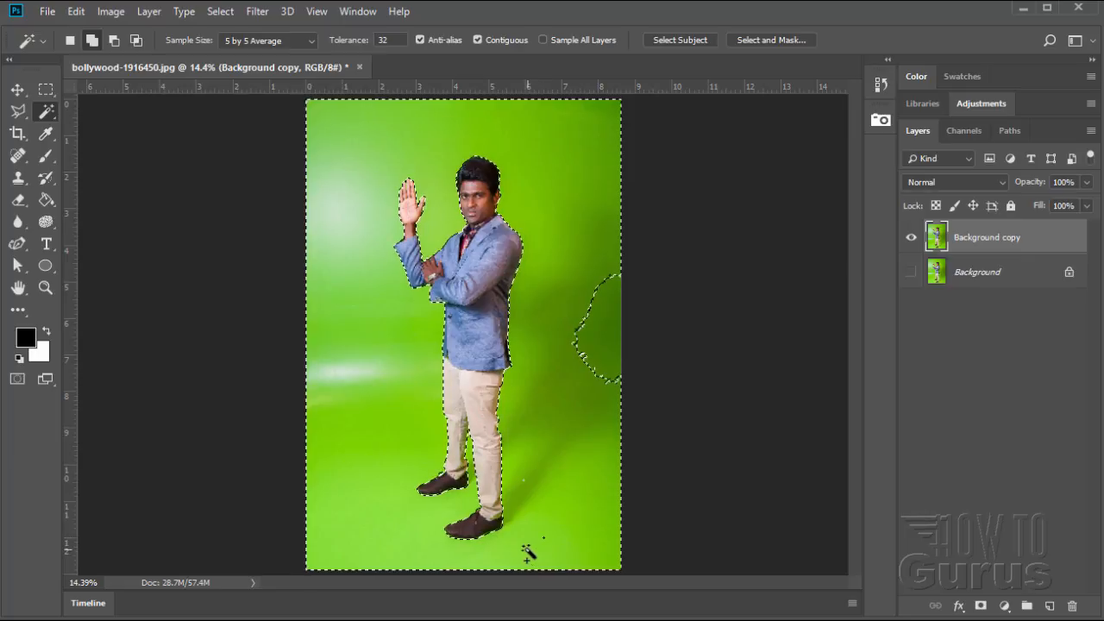
left_click(484, 490, "shift")
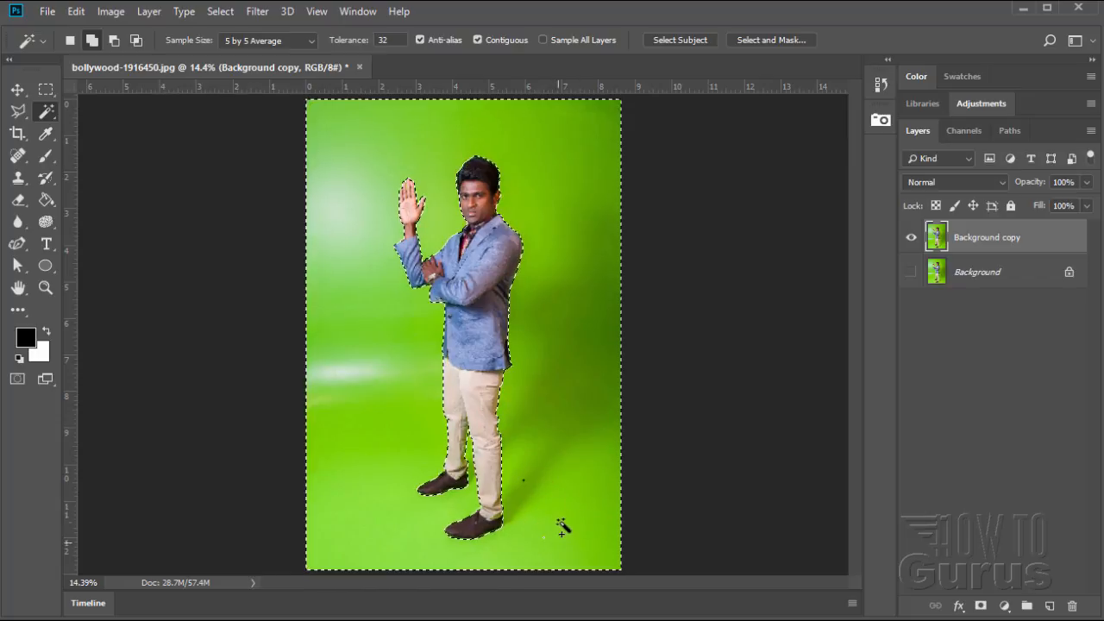
Step: Add the unselected specks on the floor beside the front shoe to the selection with a four-sided Polygonal Lasso outline
left_click(17, 112)
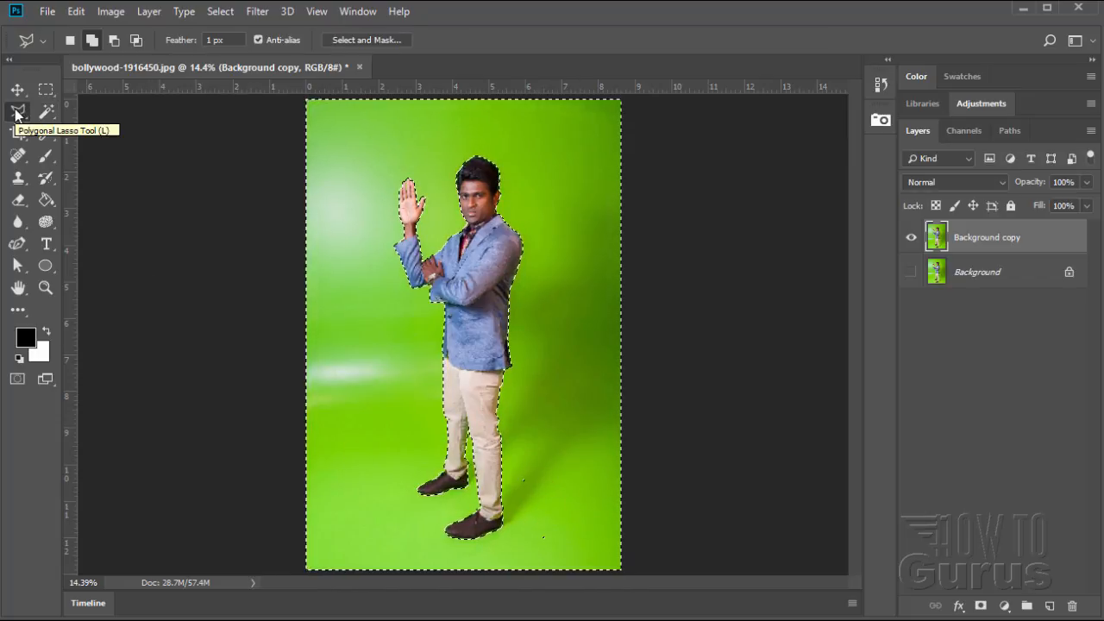
left_click(514, 457)
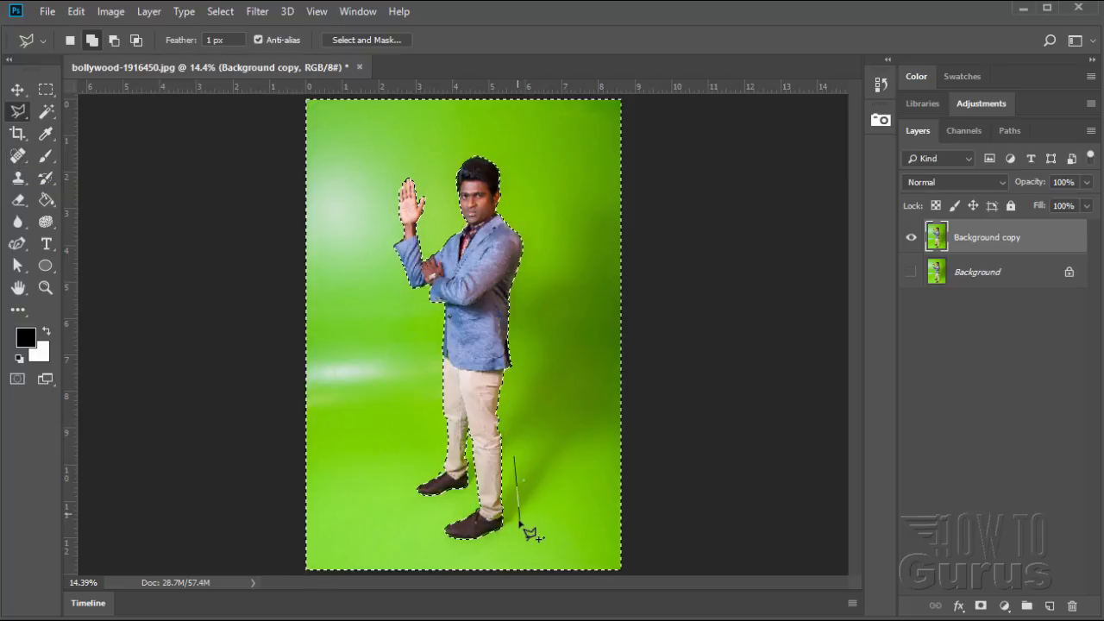
left_click(523, 547)
left_click(561, 549)
left_click(552, 452)
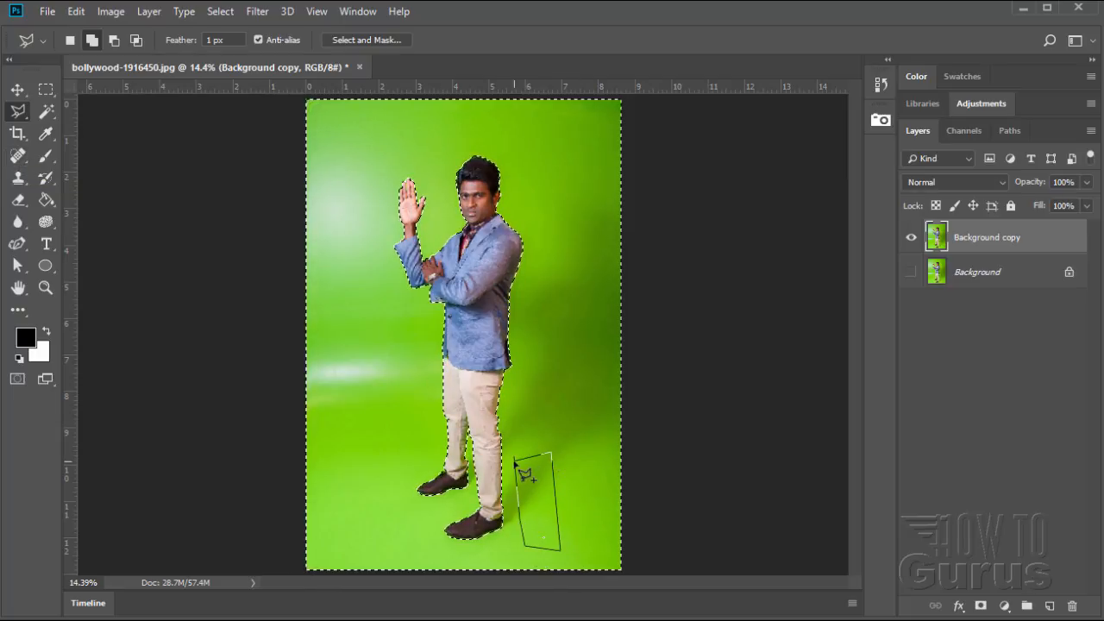
left_click(515, 460)
Step: Add a layer mask to the Background copy layer that hides the selected green backdrop
key("v")
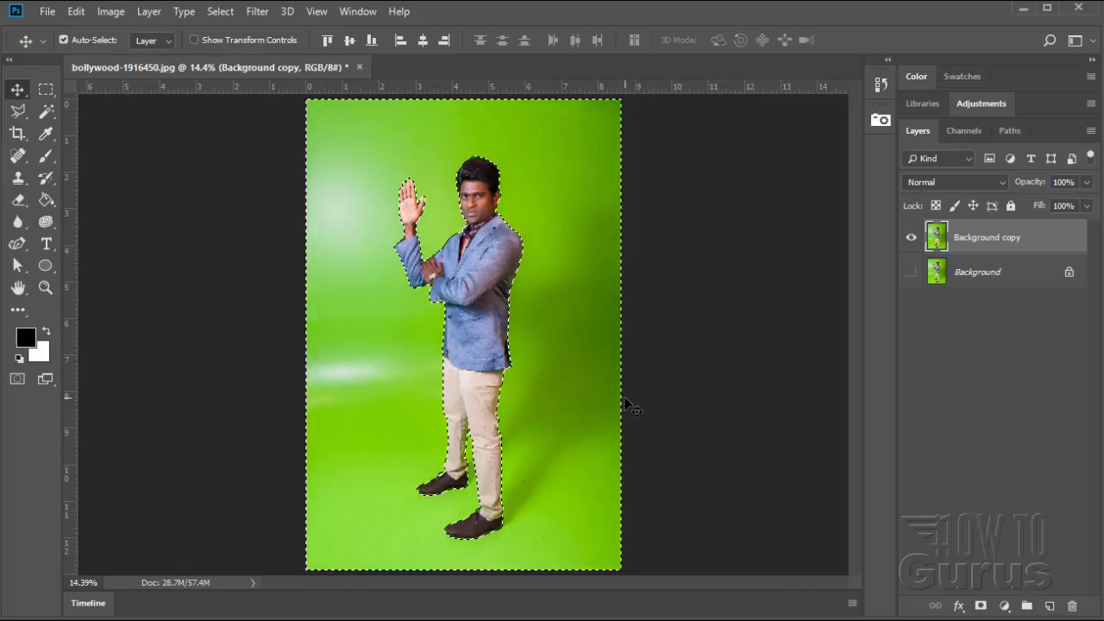
key("alt")
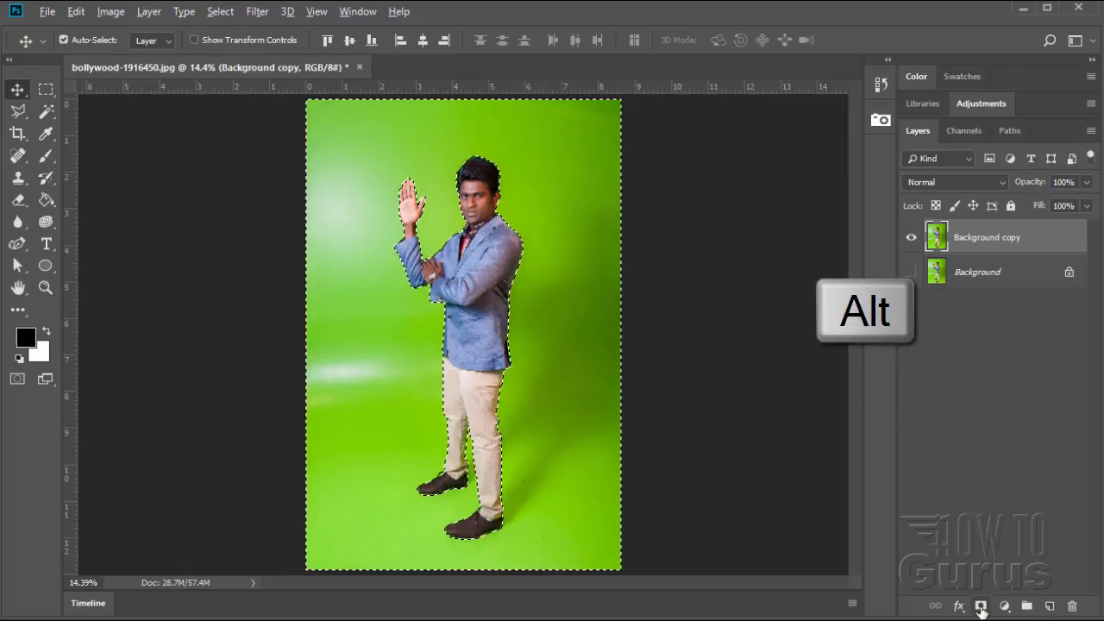
left_click(981, 607, "alt")
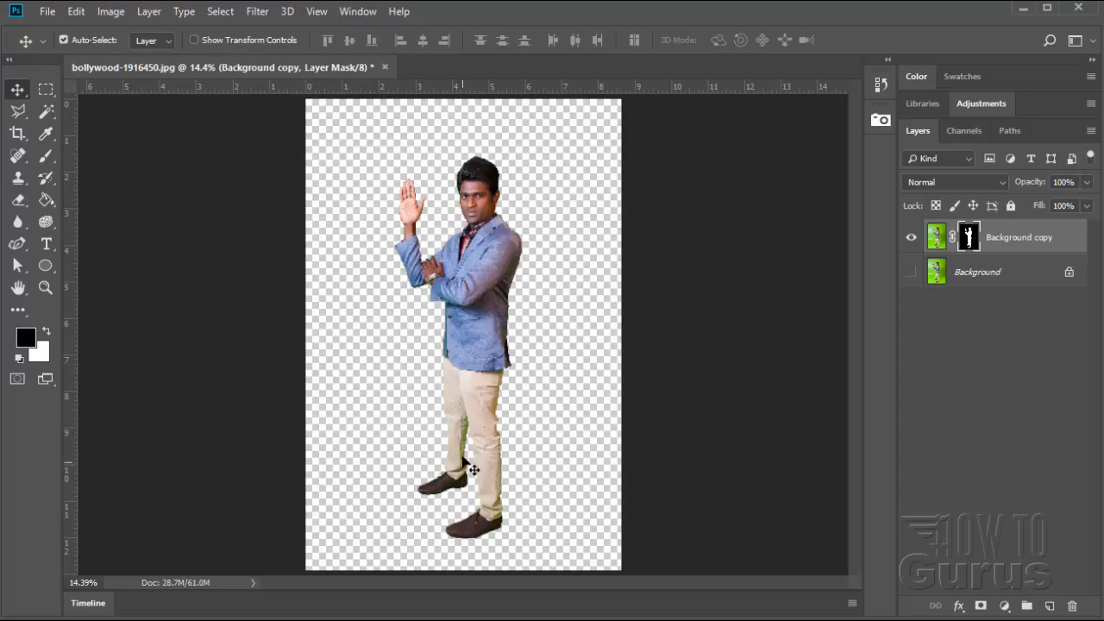
Step: Mask out the leftover green between the little and ring fingers by painting black inside a Polygonal Lasso selection, and deselect
left_click(45, 288)
left_click(413, 211)
left_click(407, 205)
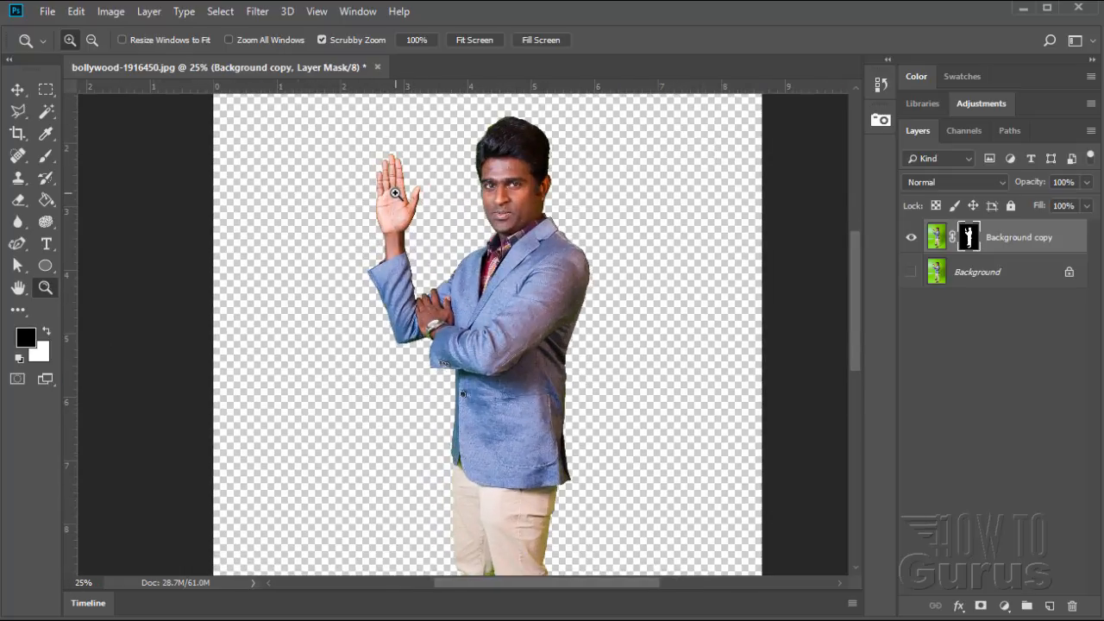
left_click(399, 196)
left_click(389, 187)
left_click(389, 188)
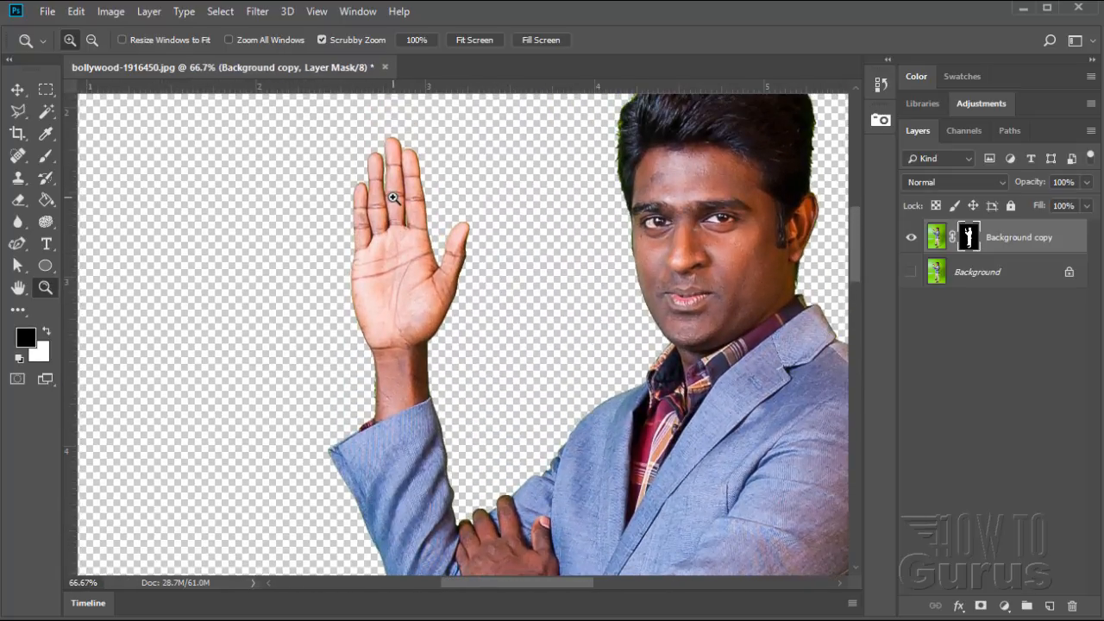
left_click(392, 195)
left_click(407, 253)
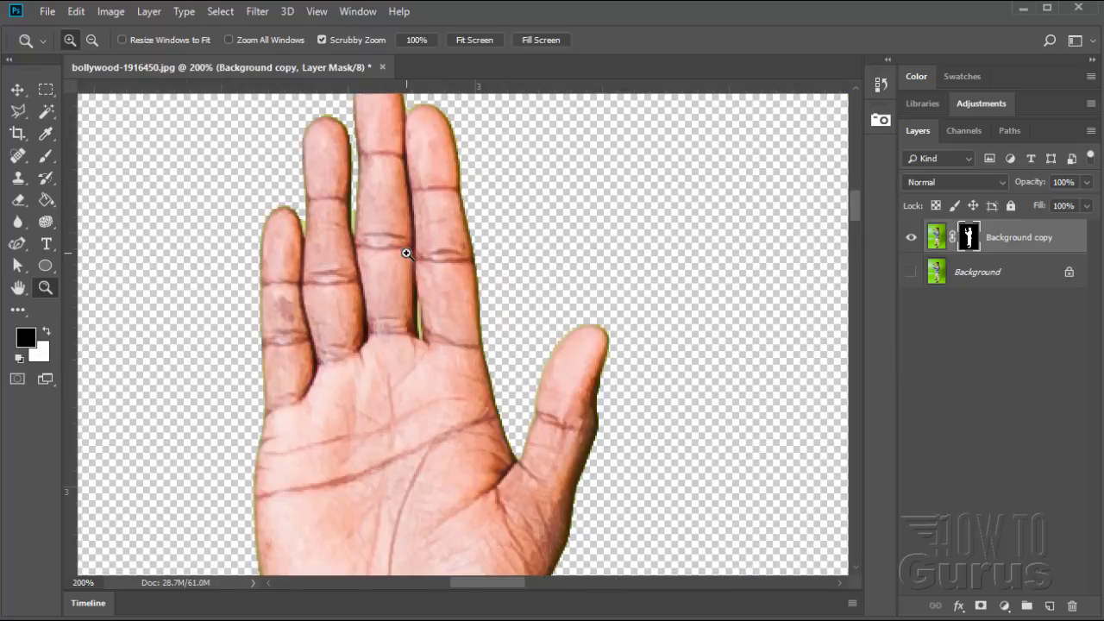
scroll(367, 266, "up", 2)
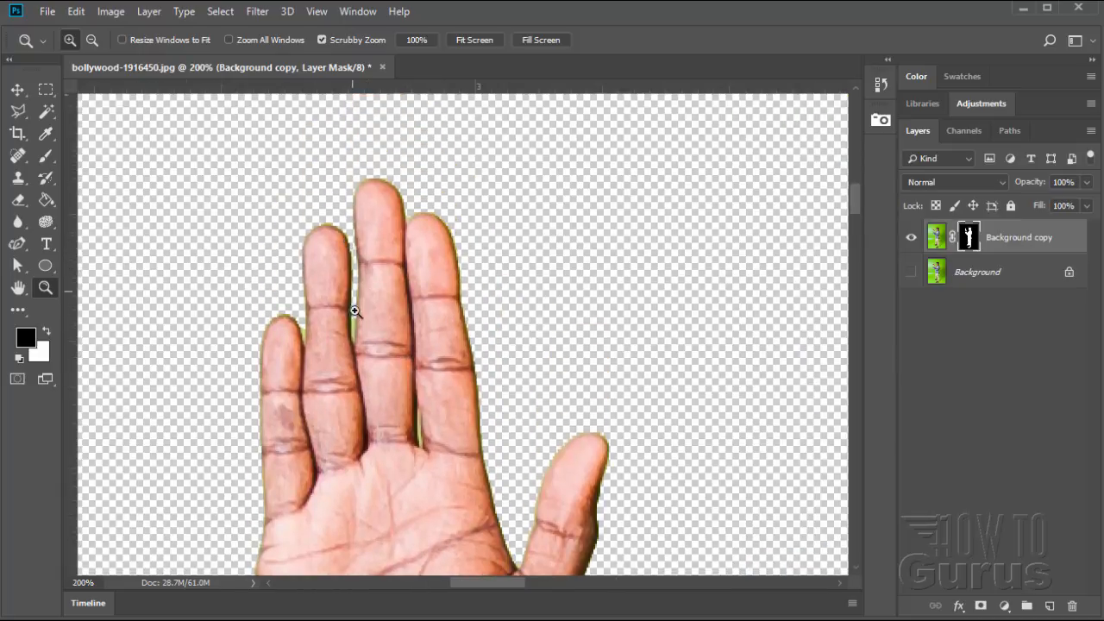
left_click(304, 335)
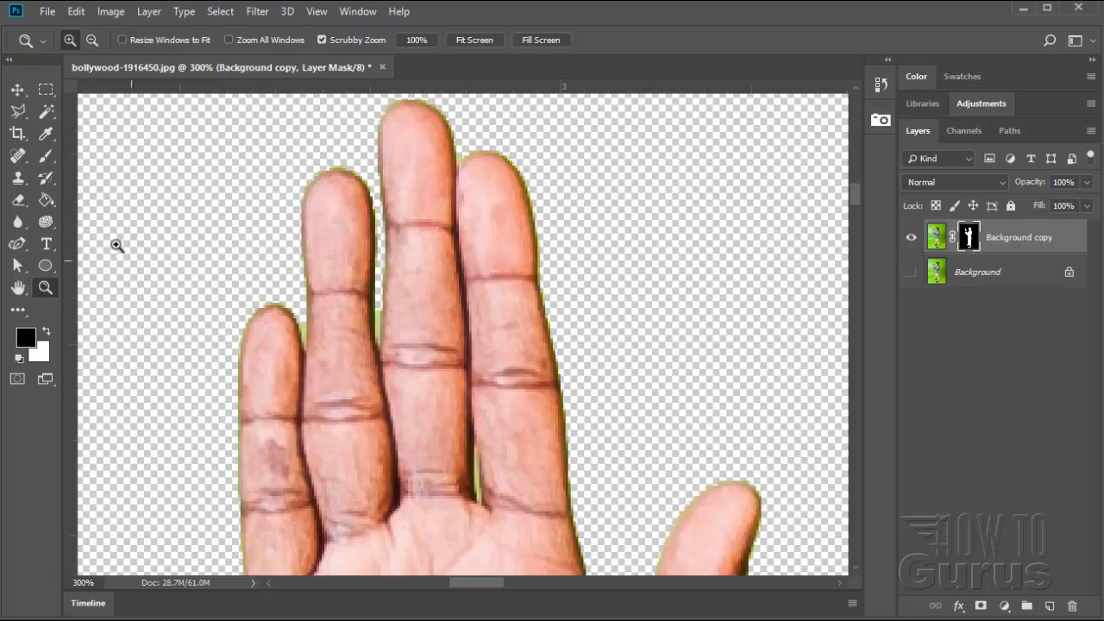
left_click(18, 112)
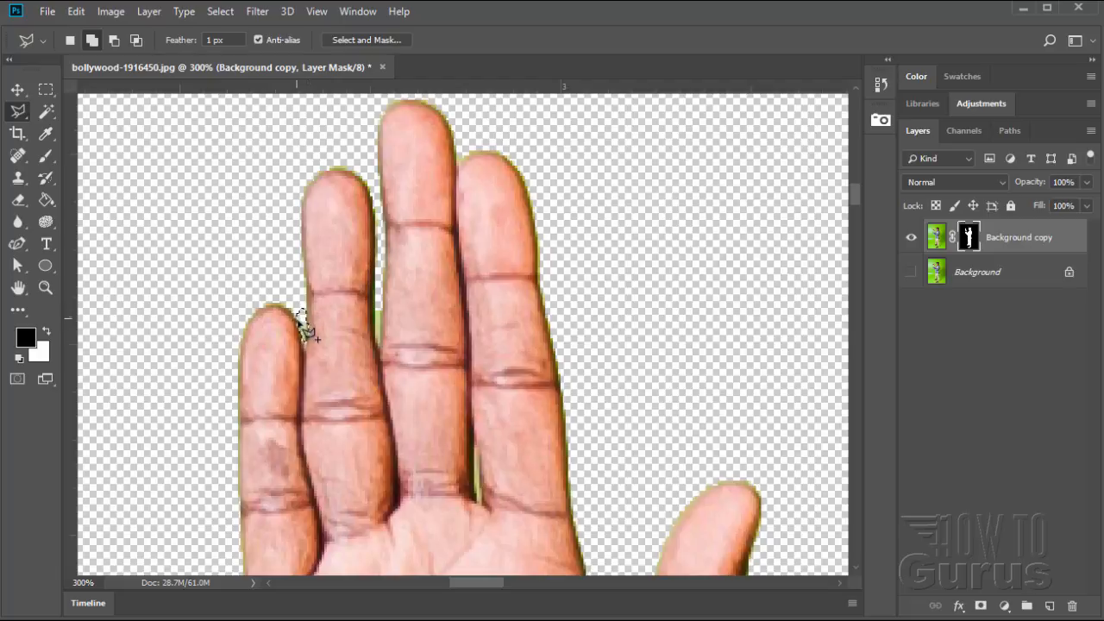
left_click(45, 157)
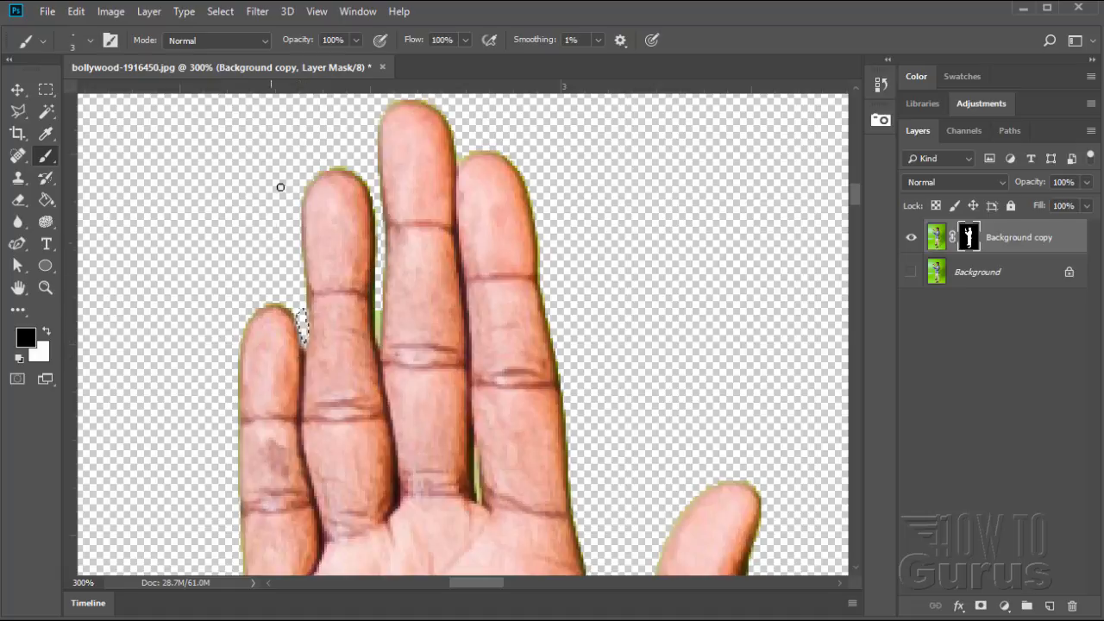
left_click(222, 11)
left_click(239, 44)
Step: Mask out the leftover green between the ring and middle fingers by painting black inside a Polygonal Lasso selection, and deselect
left_click(18, 111)
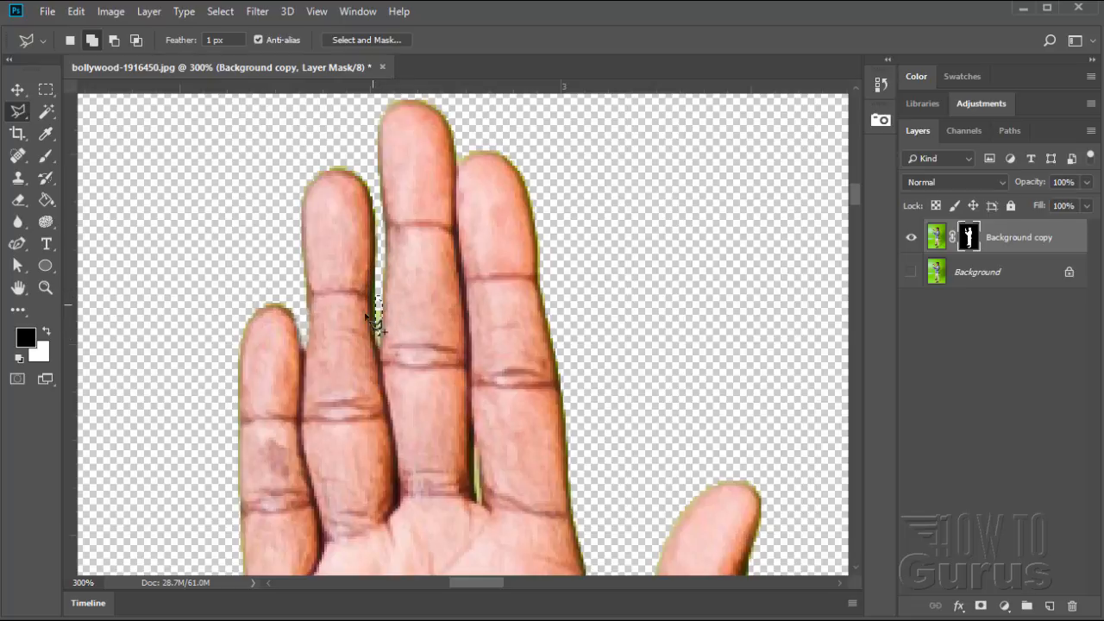
key("b")
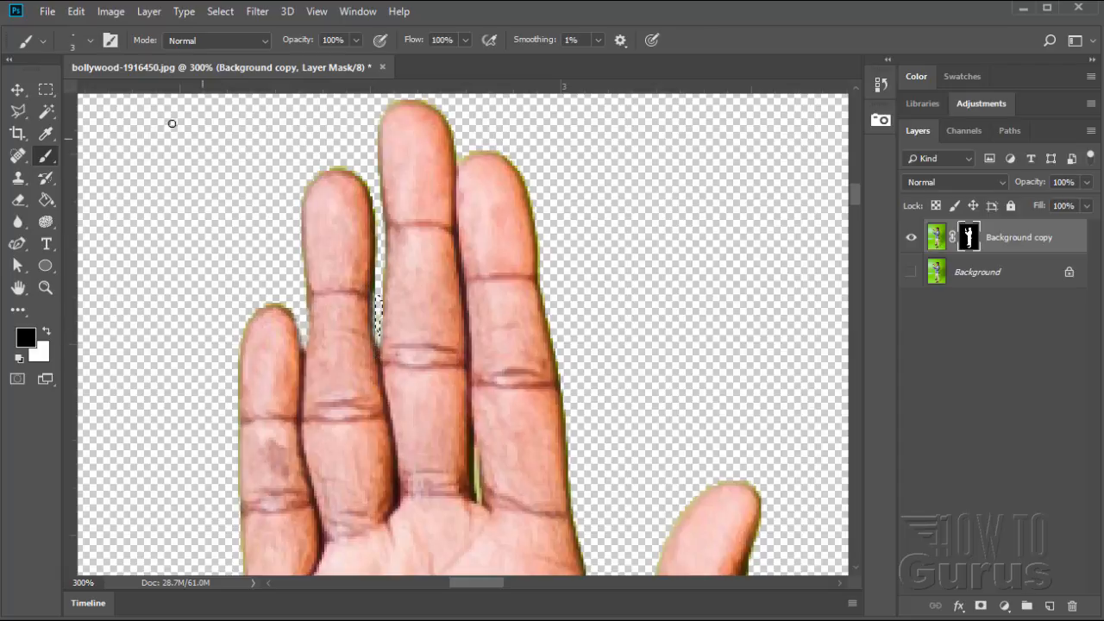
left_click(220, 11)
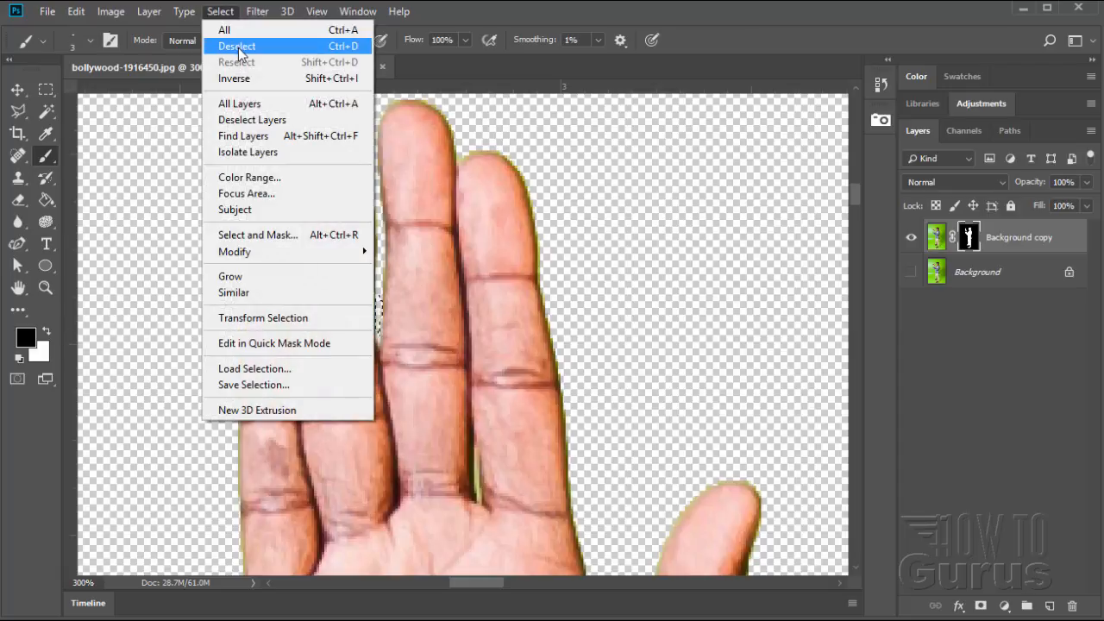
left_click(230, 45)
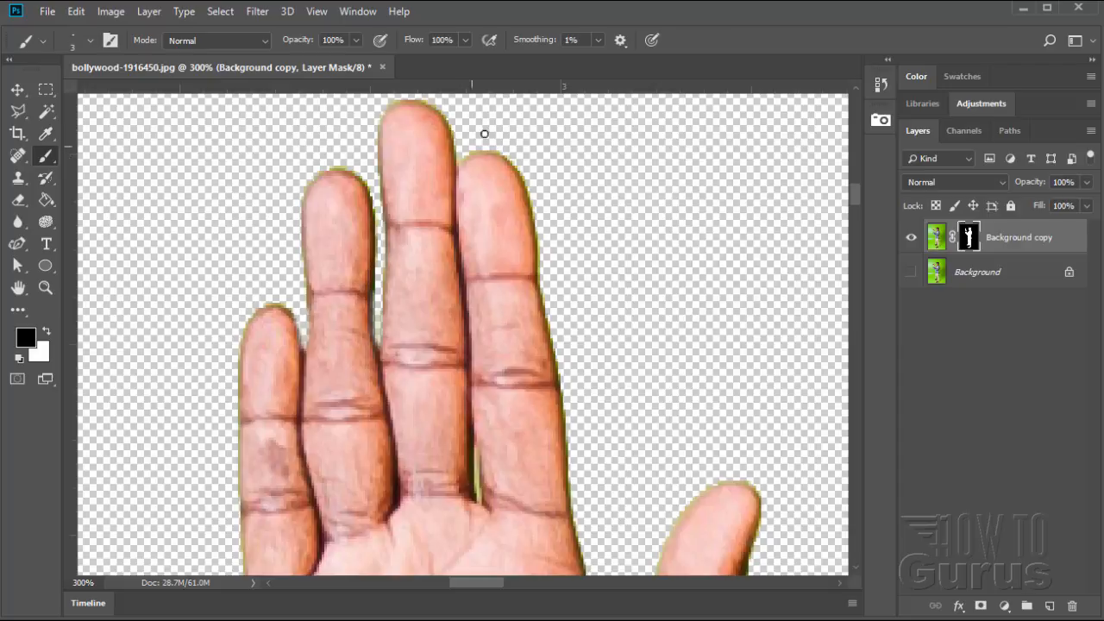
Step: Mask out the green sliver between the middle and index fingers with a 1 px black brush
scroll(590, 265, "down", 5)
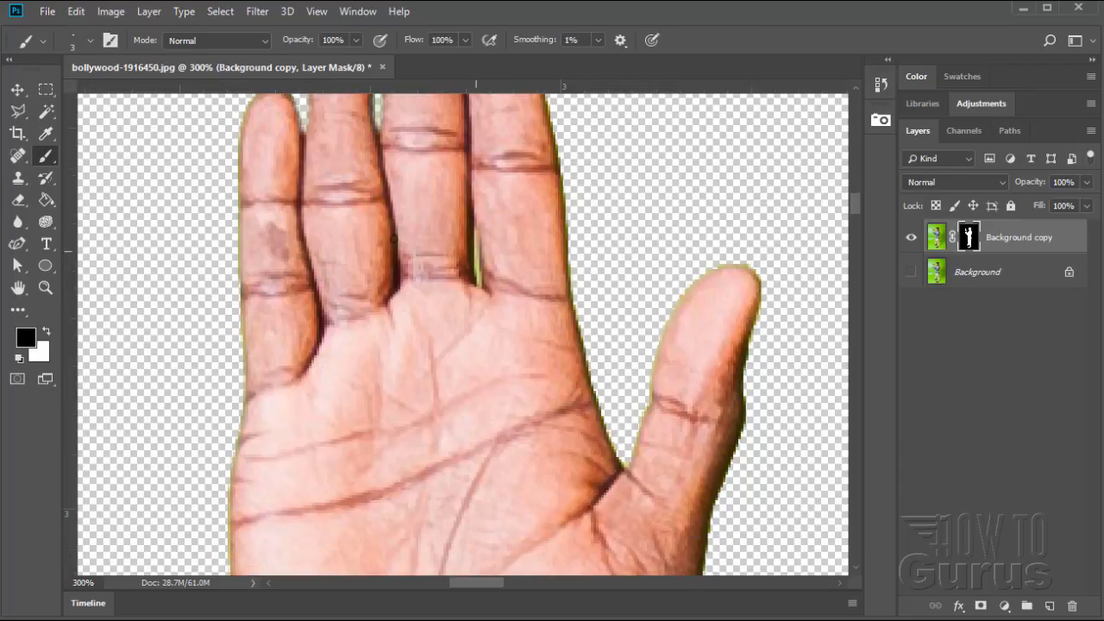
left_click(92, 41)
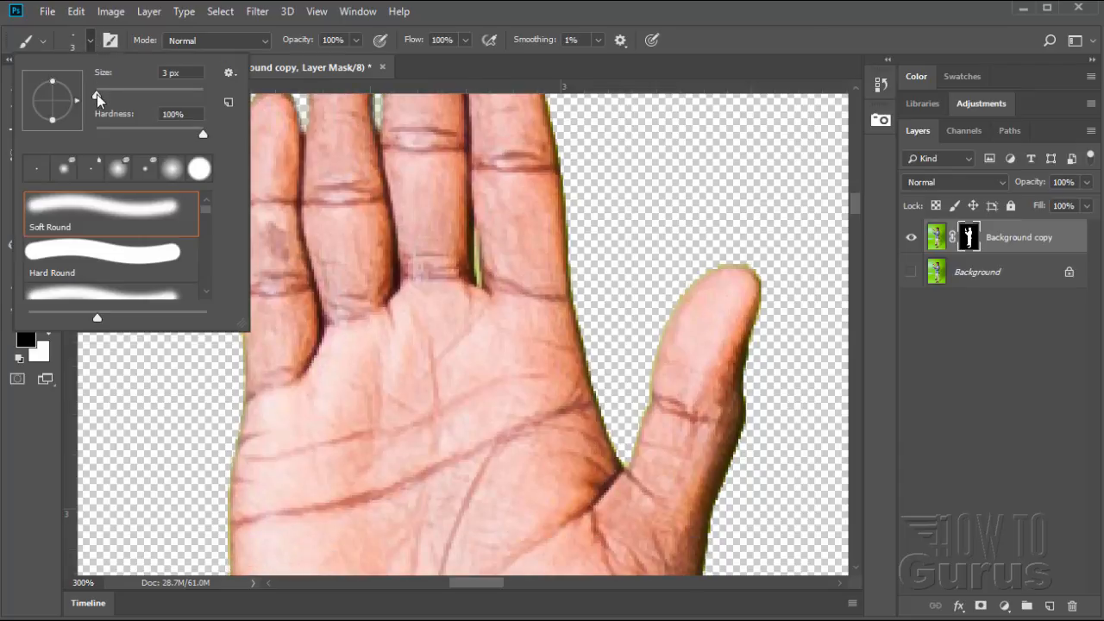
left_click(97, 94)
left_click(99, 37)
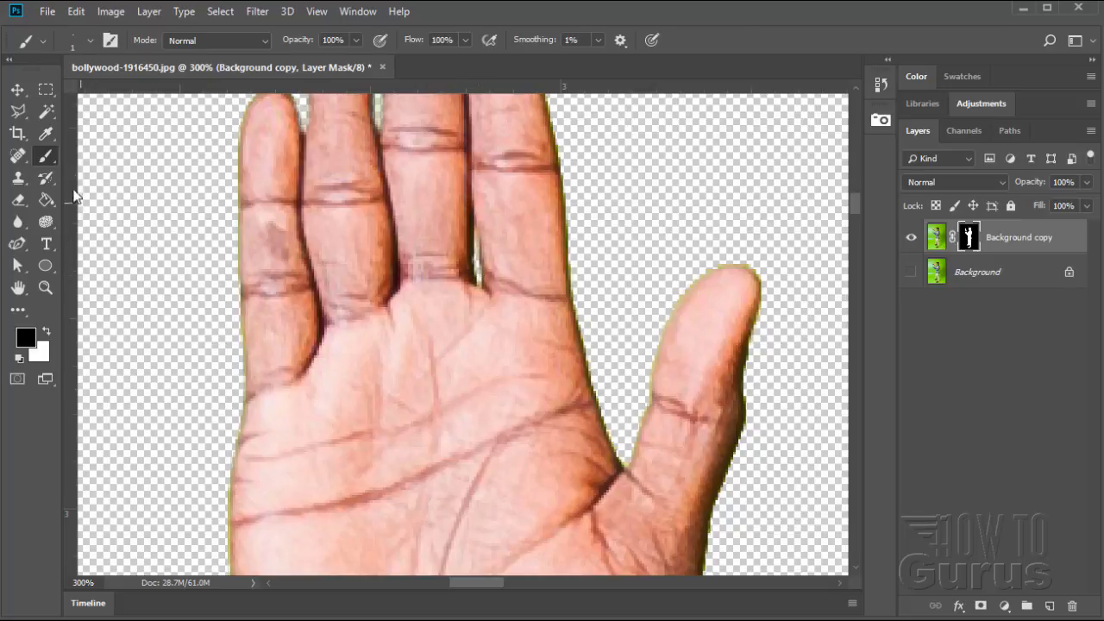
left_click(17, 90)
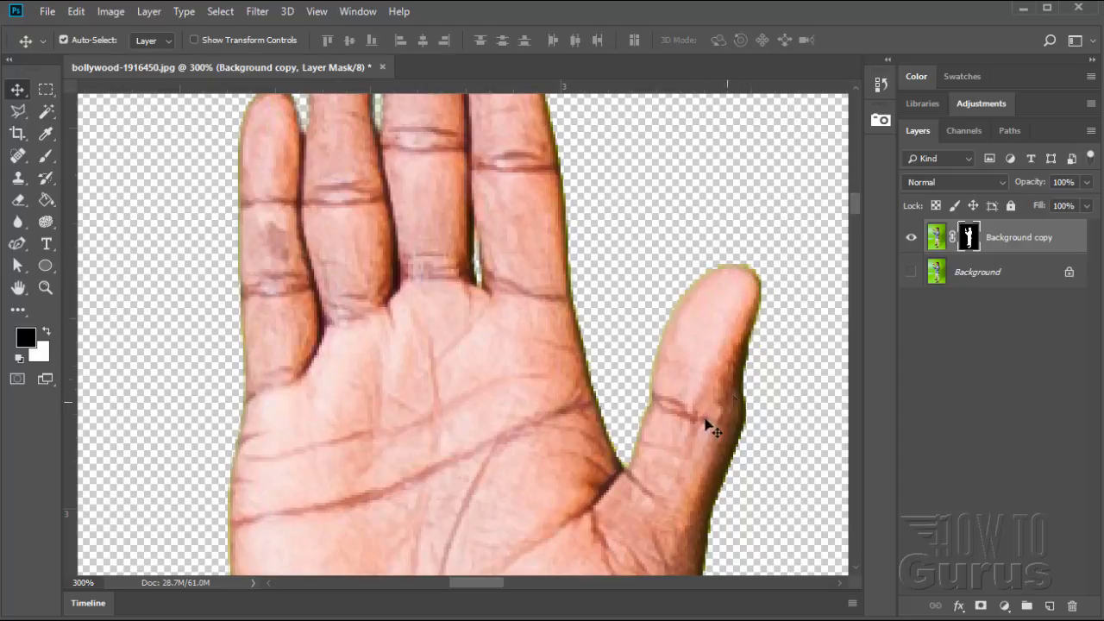
Step: Mask out the ragged green fringe along the little-finger side of the raised wrist with a 7 px black brush
scroll(390, 449, "down", 5)
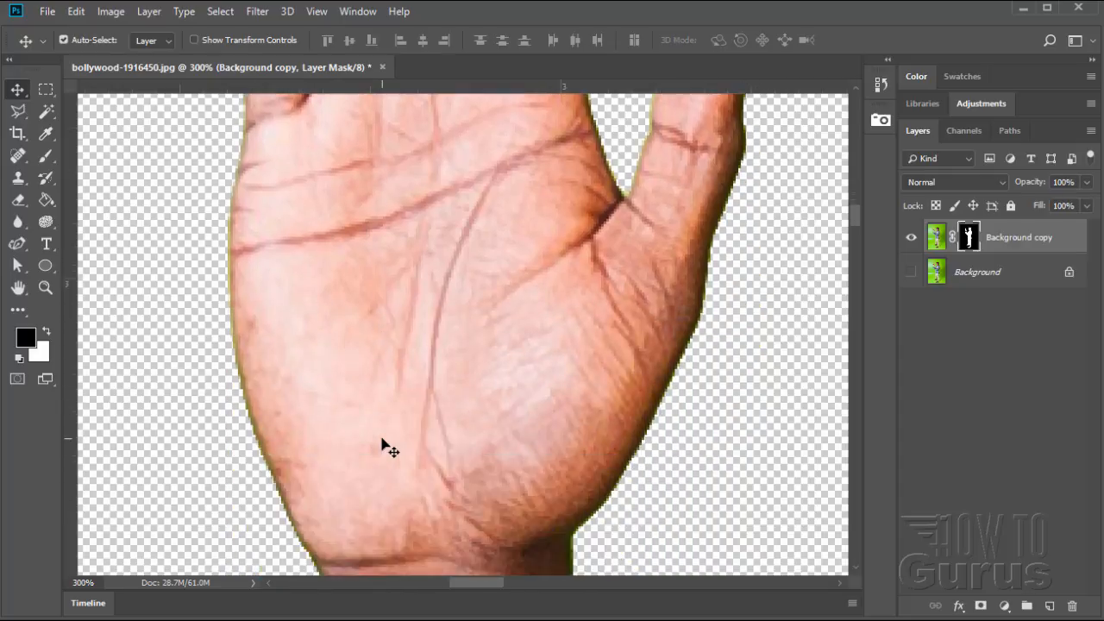
scroll(385, 447, "down", 4)
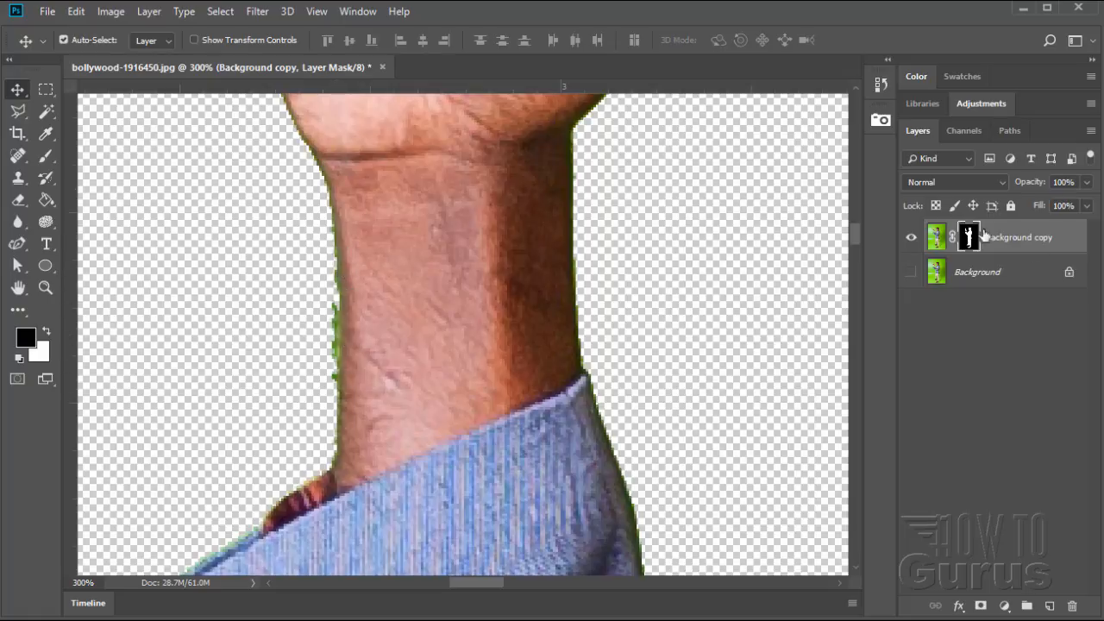
left_click(46, 155)
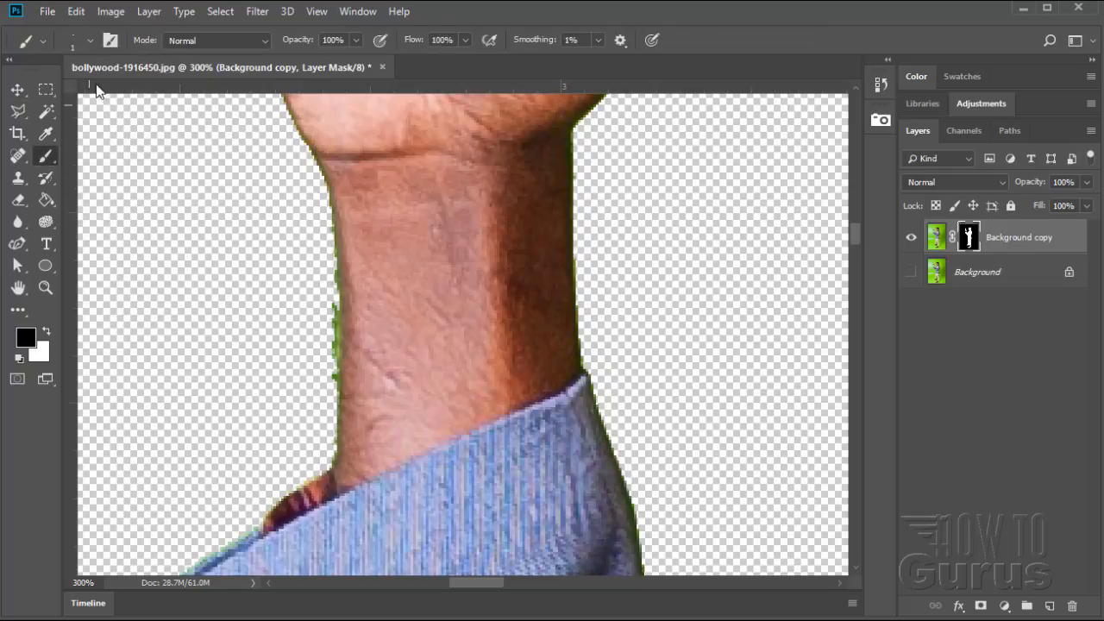
left_click(89, 41)
left_click_drag(96, 96, 98, 96)
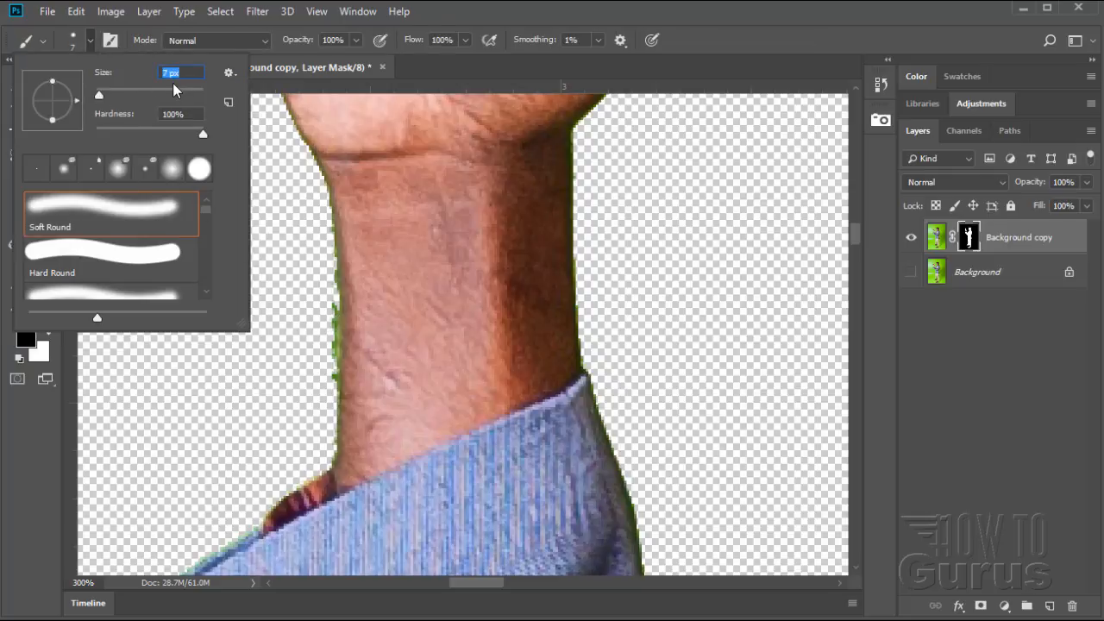
key("Return")
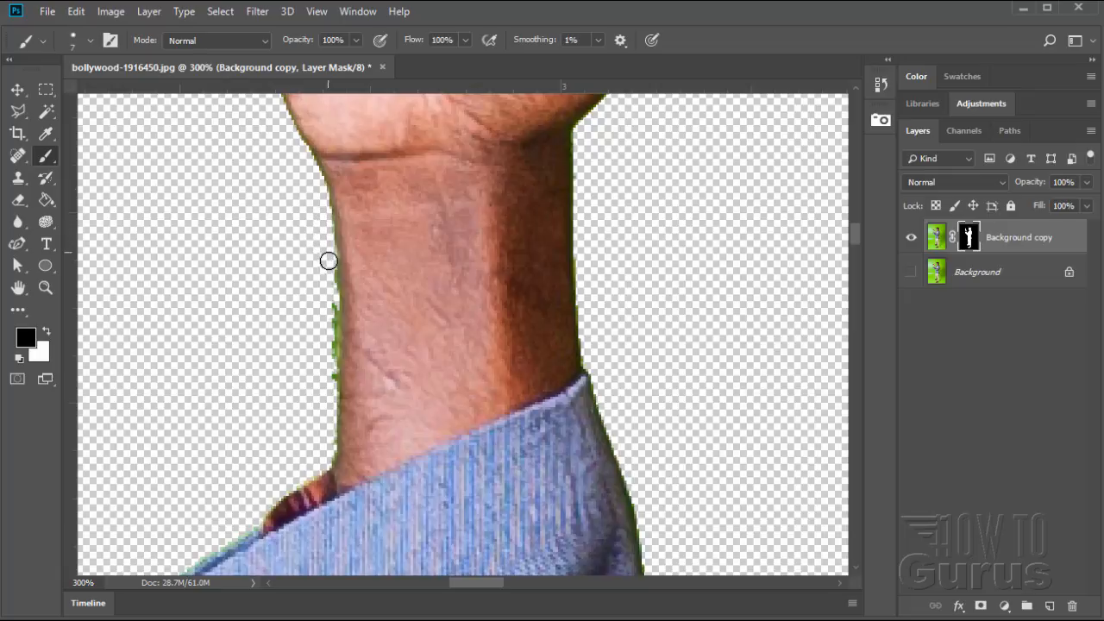
left_click_drag(328, 292, 326, 455)
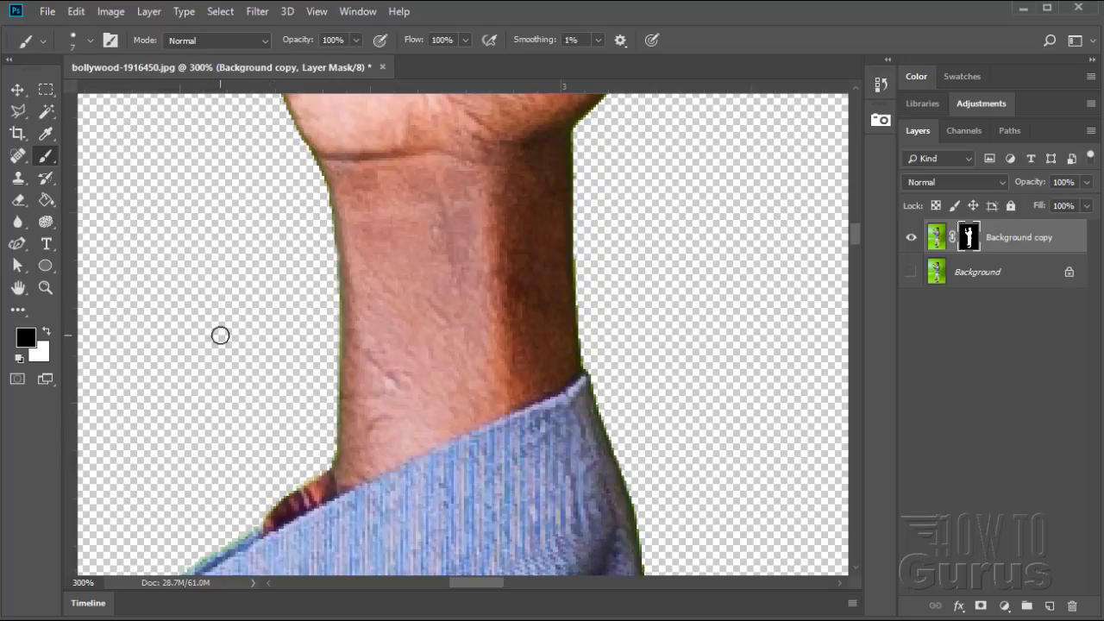
Step: Examine the cut-out edge from the raised wrist down the sleeves and jacket to the trouser leg for leftover green or gaps
key("space")
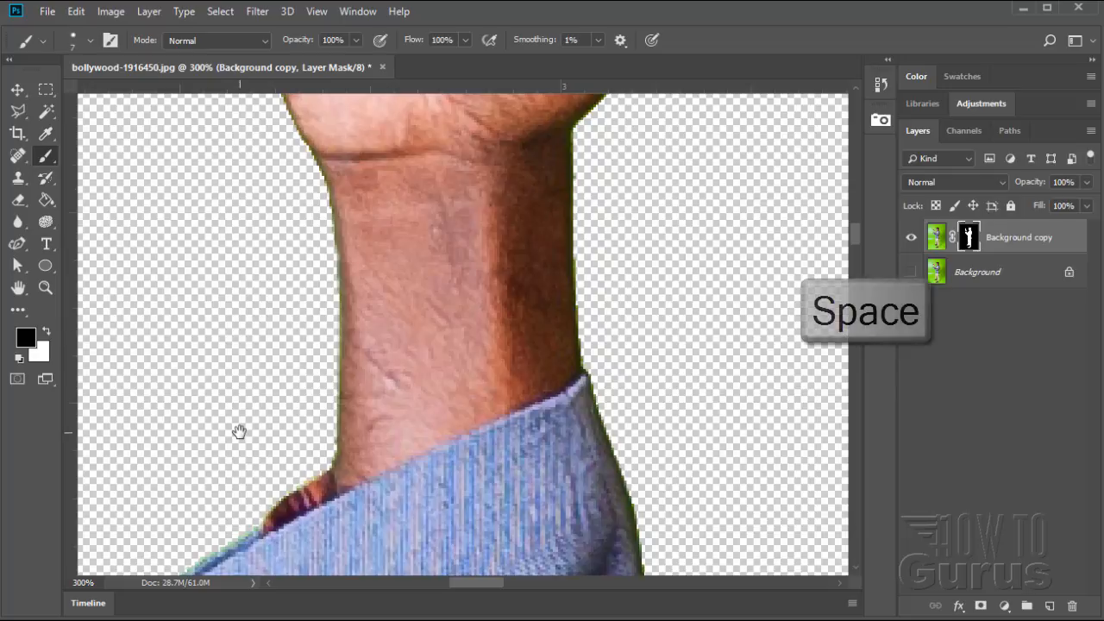
left_click_drag(239, 432, 320, 322)
left_click_drag(352, 485, 268, 291)
left_click_drag(294, 500, 333, 333)
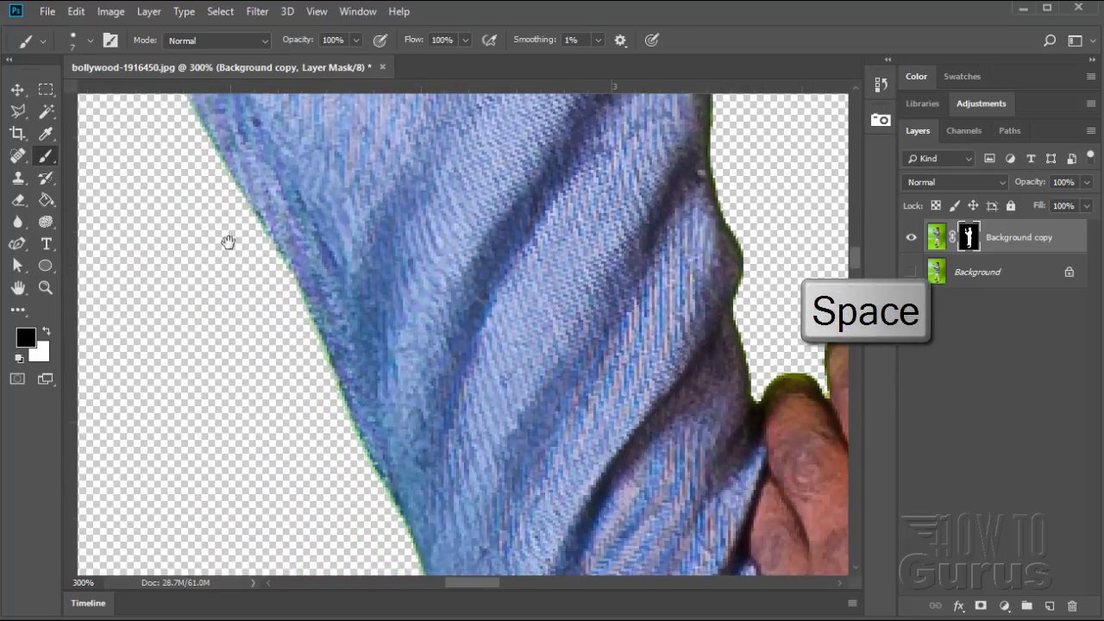
key("space")
left_click_drag(445, 520, 300, 264)
left_click_drag(359, 471, 434, 301)
left_click_drag(458, 341, 326, 399)
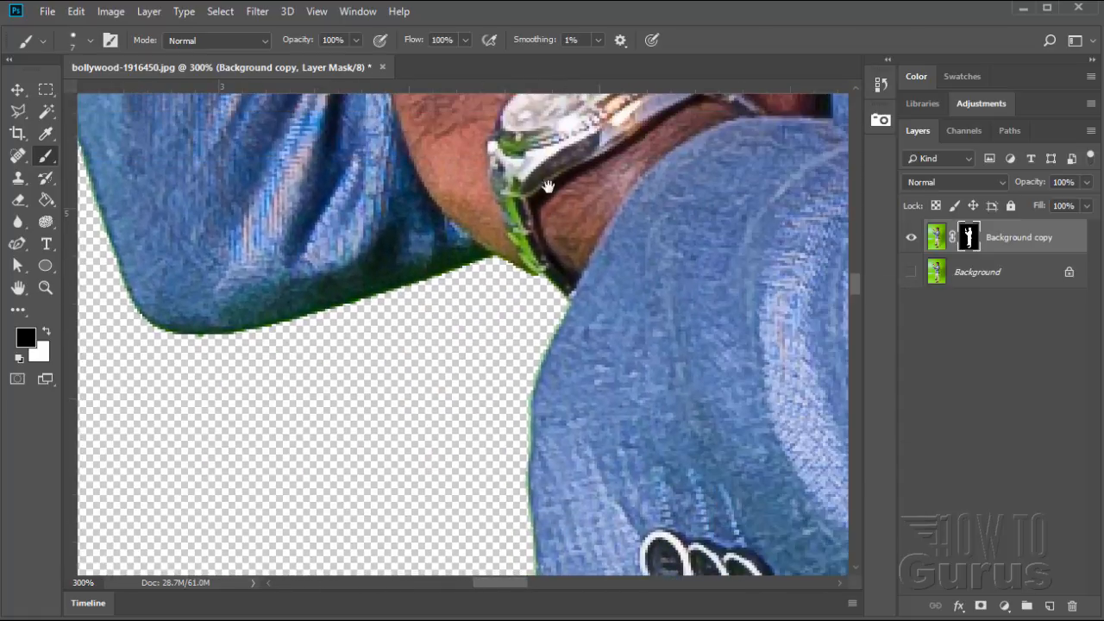
left_click_drag(420, 449, 308, 276)
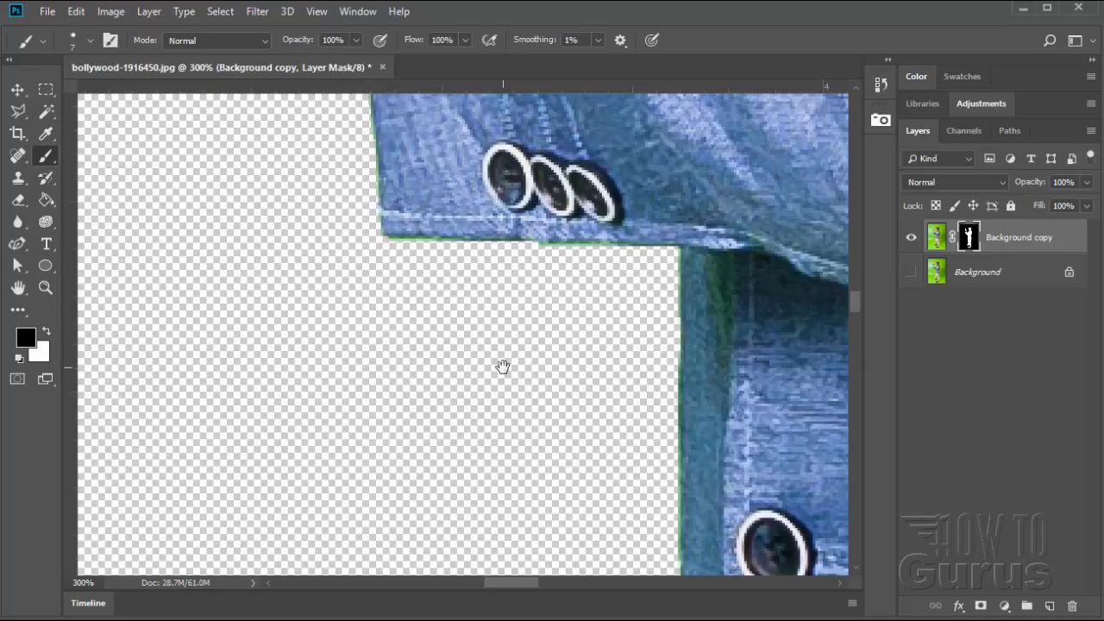
left_click_drag(502, 367, 306, 245)
scroll(379, 409, "down", 10)
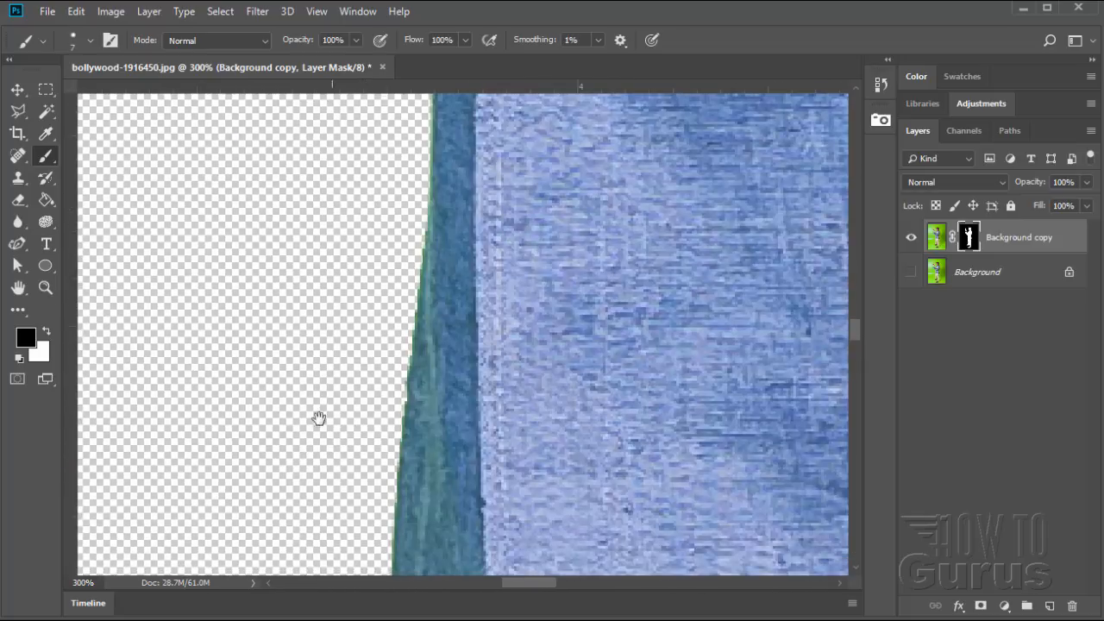
scroll(315, 394, "down", 12)
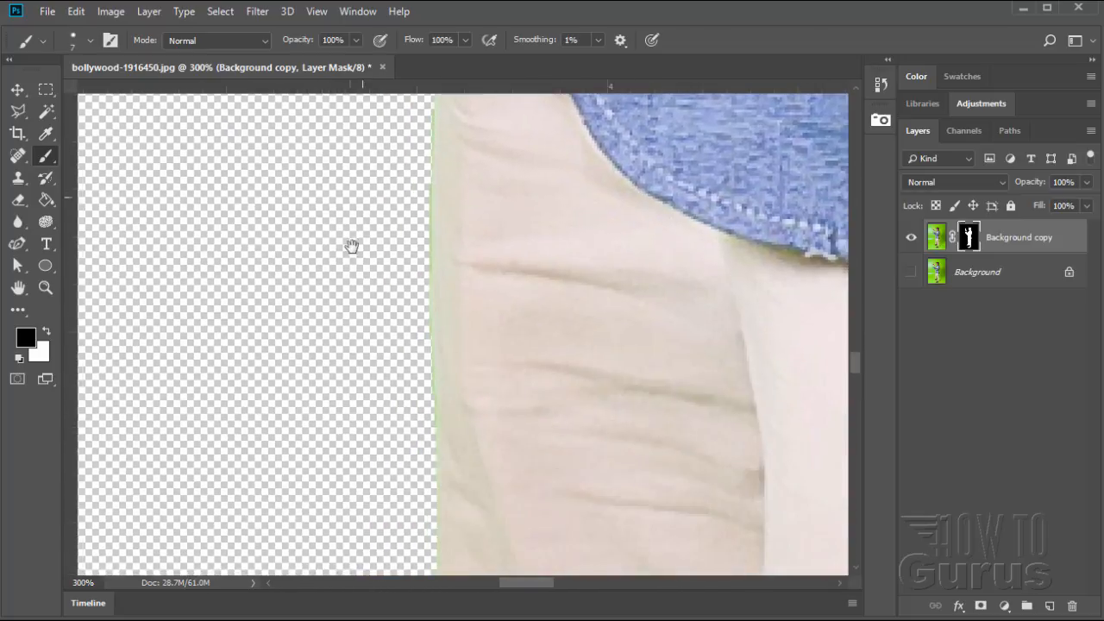
scroll(342, 223, "down", 12)
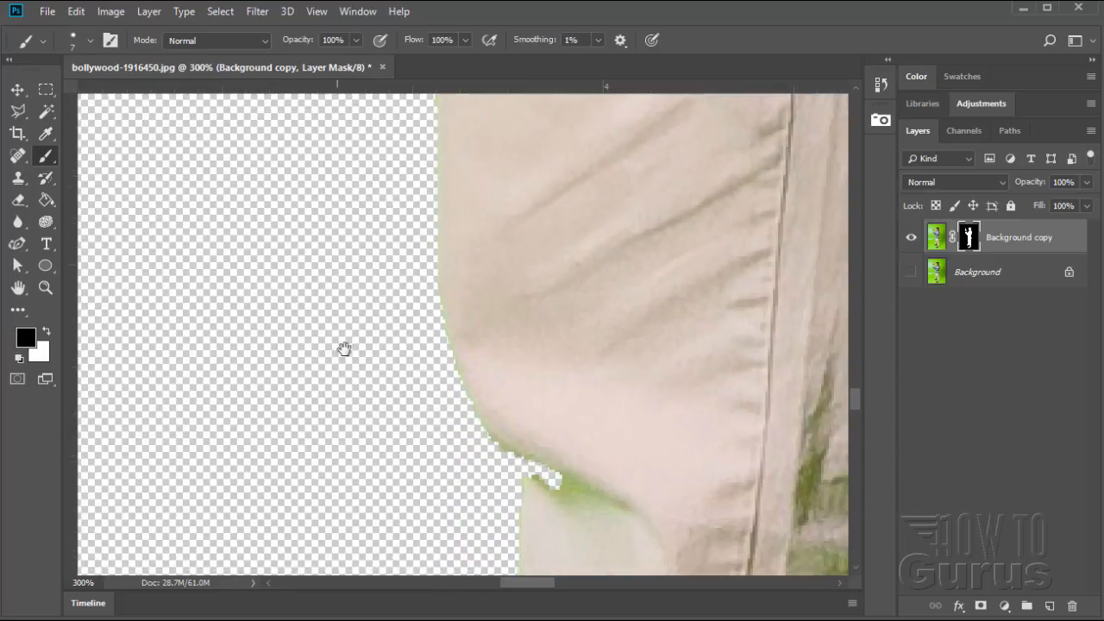
Step: Restore the missing notch in the trouser leg's outer edge at the knee fold by painting white on the layer mask
scroll(334, 234, "down", 3)
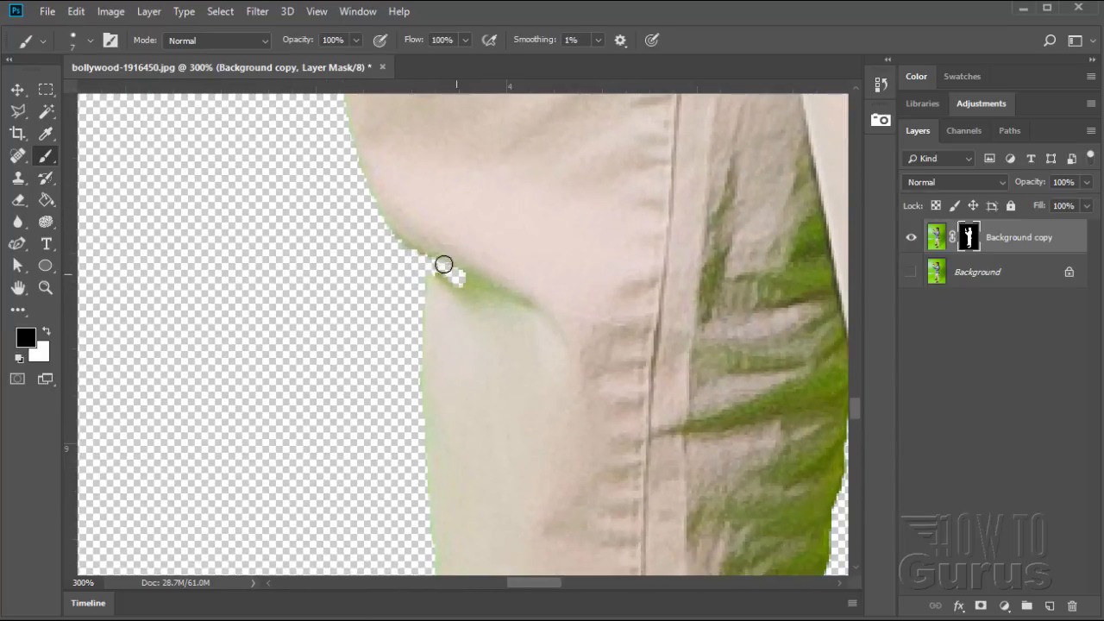
left_click_drag(419, 247, 459, 282)
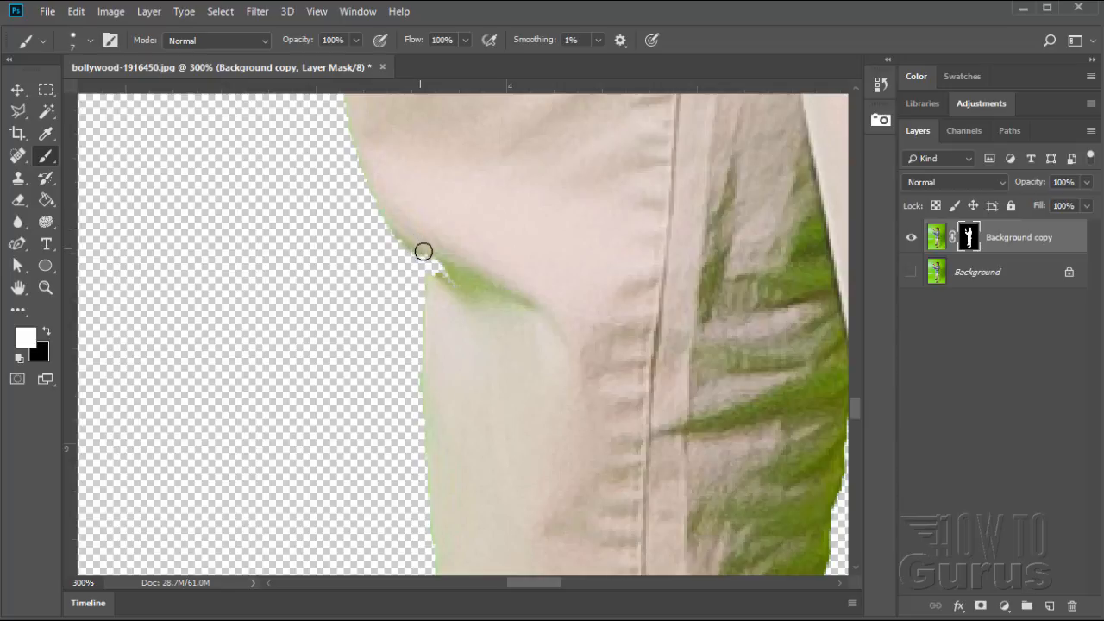
left_click_drag(435, 271, 451, 290)
Step: Mask out the green inside the lace loops of the raised shoe with a 1 px black brush
key("space")
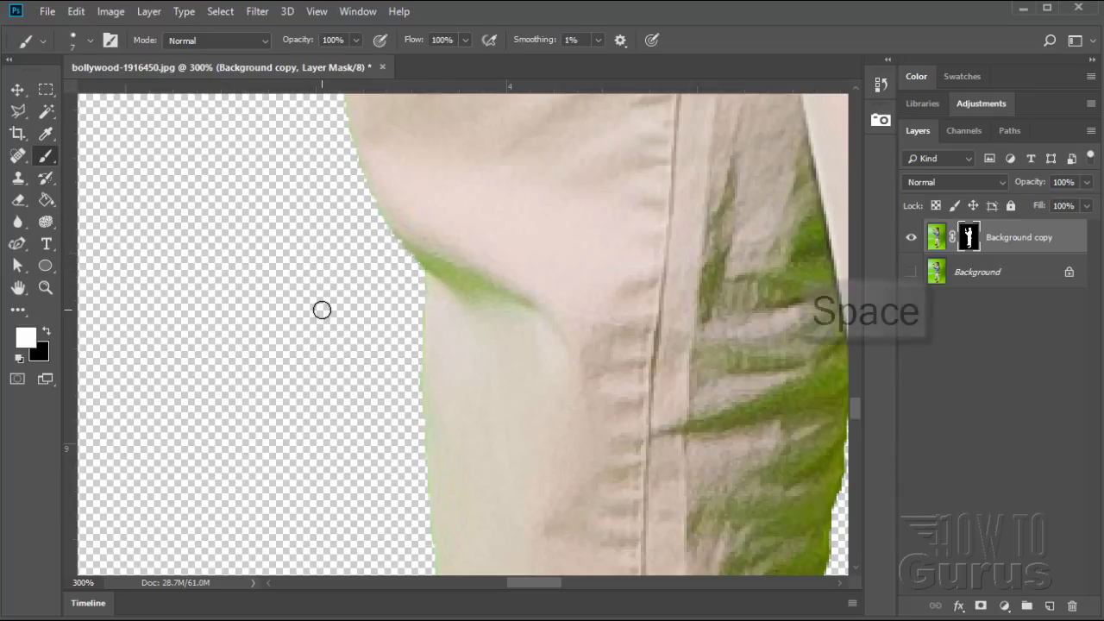
left_click_drag(379, 407, 342, 229)
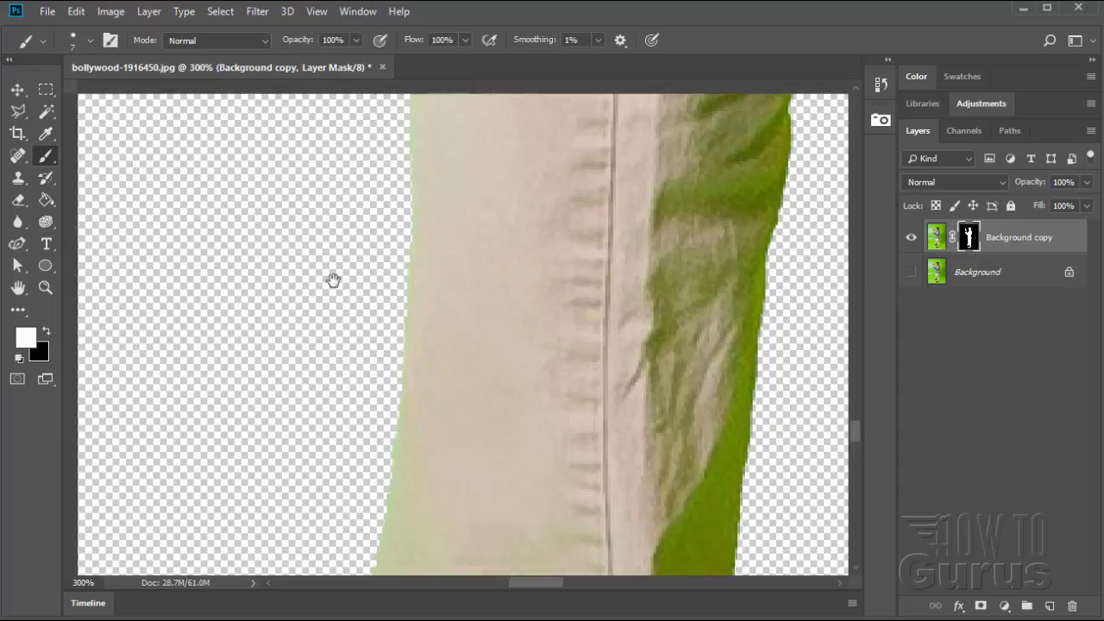
left_click_drag(324, 421, 333, 230)
left_click_drag(295, 437, 306, 222)
mouse_move(235, 466)
left_mouse_down()
mouse_move(275, 284)
mouse_move(285, 320)
mouse_move(365, 366)
left_mouse_up()
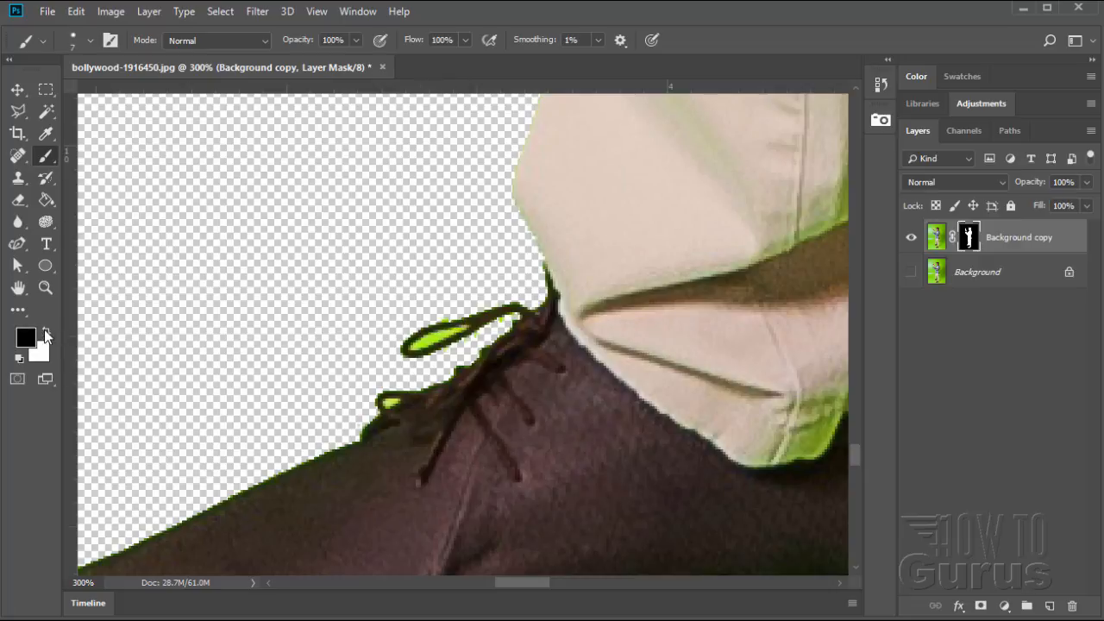
left_click(90, 40)
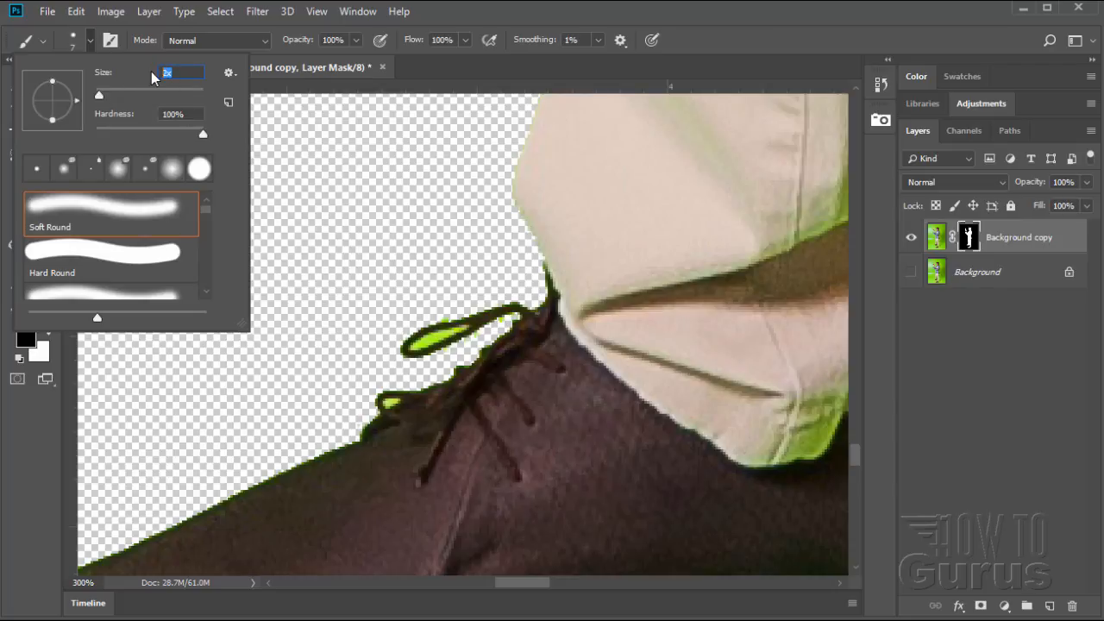
type("1")
key("Return")
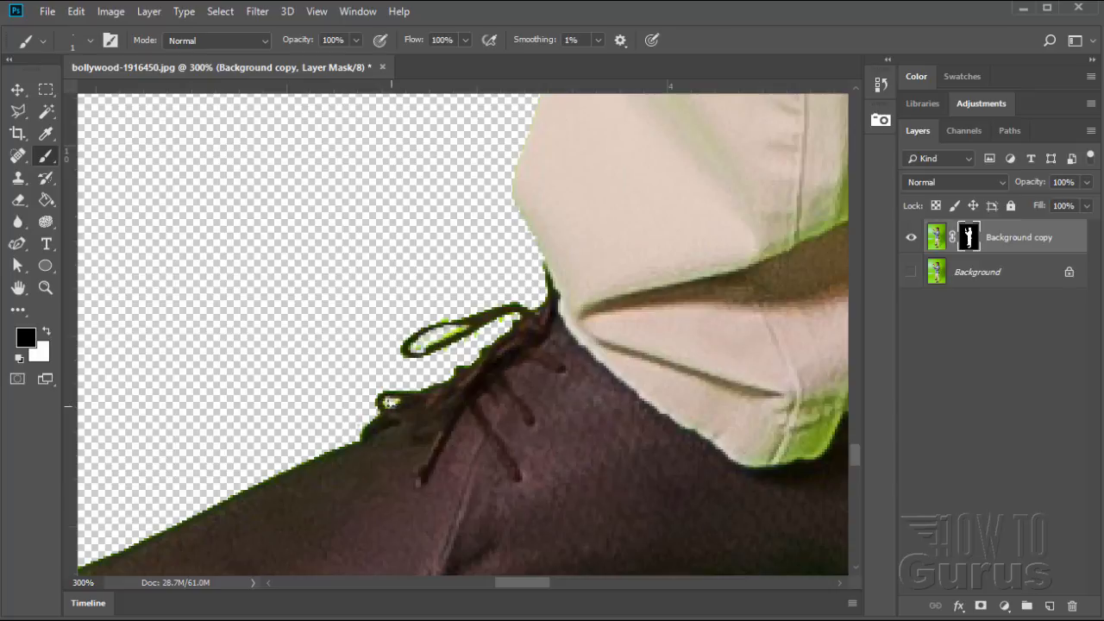
Step: Mask out the bright green inside the lace loop of the standing foot's shoe with a 4 px black brush
left_click(45, 287, "alt")
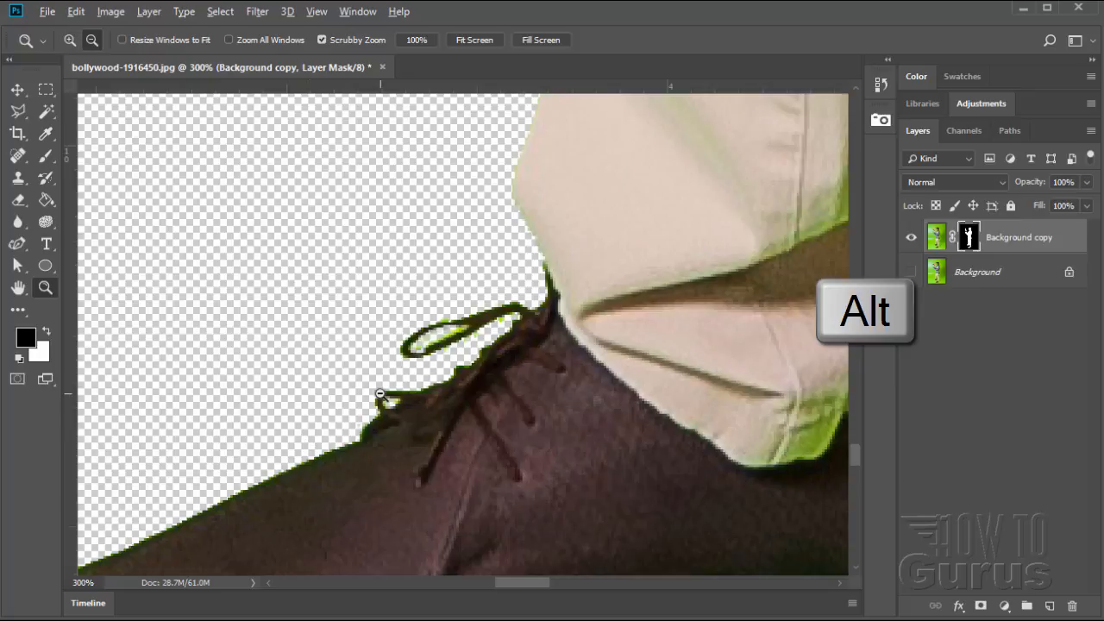
left_click(378, 405, "alt")
left_click(380, 396, "alt")
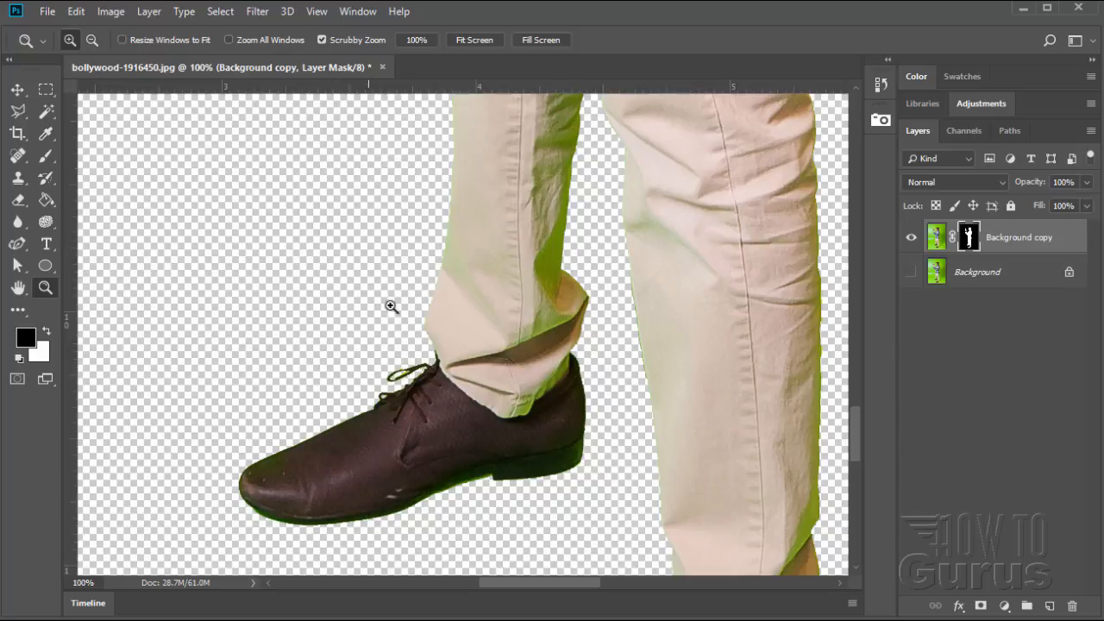
left_click_drag(602, 229, 492, 338)
scroll(506, 441, "down", 10)
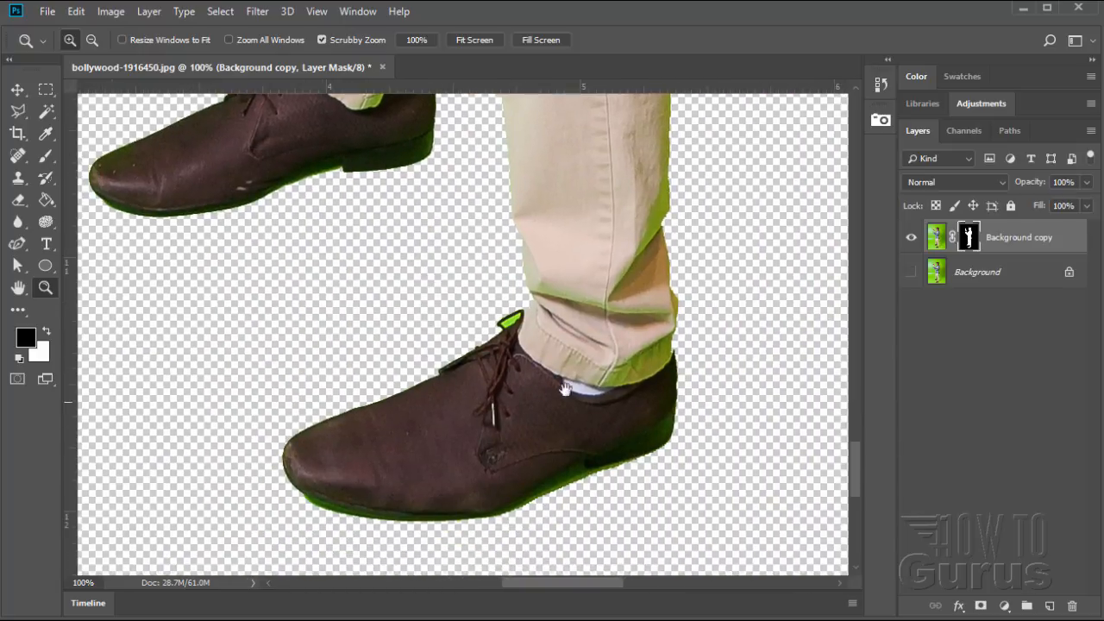
left_click(514, 327)
left_click(515, 328)
left_click(514, 328)
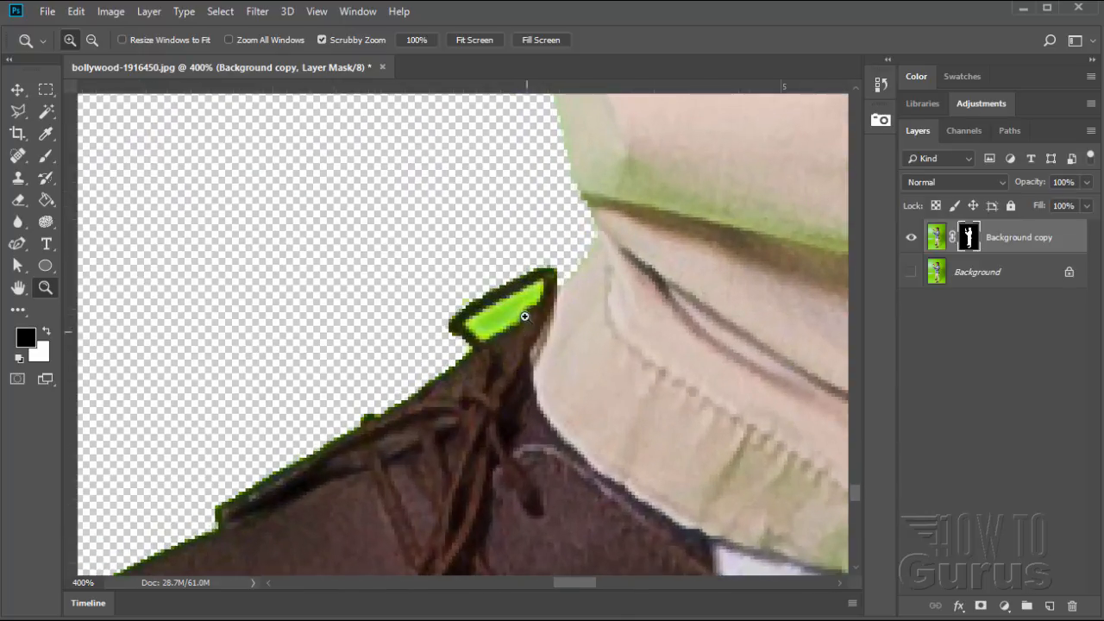
left_click(46, 155)
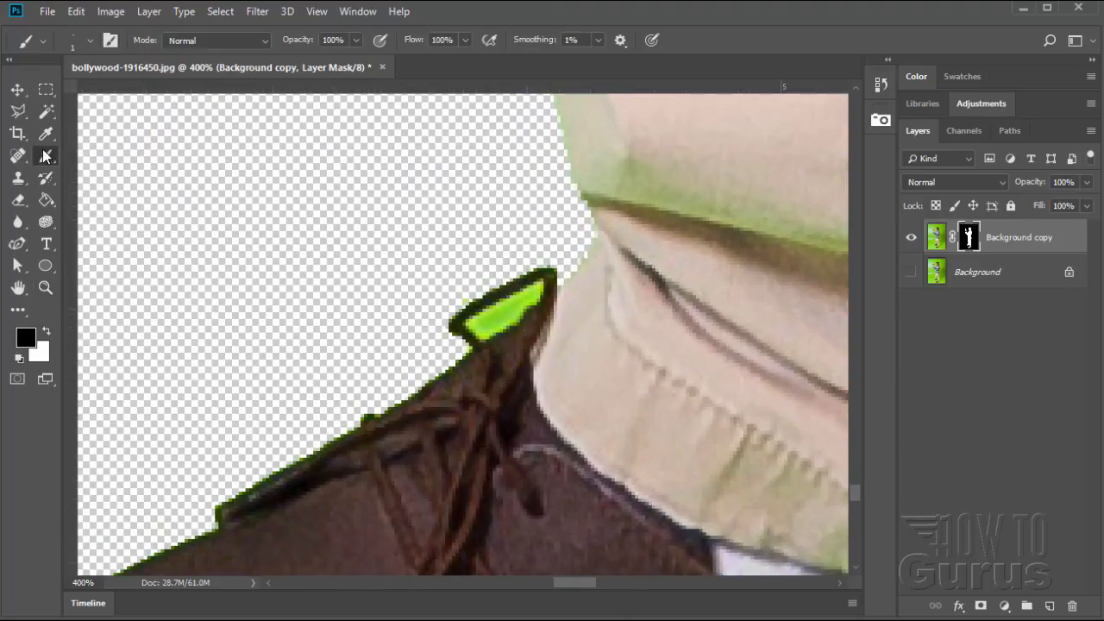
left_click(91, 42)
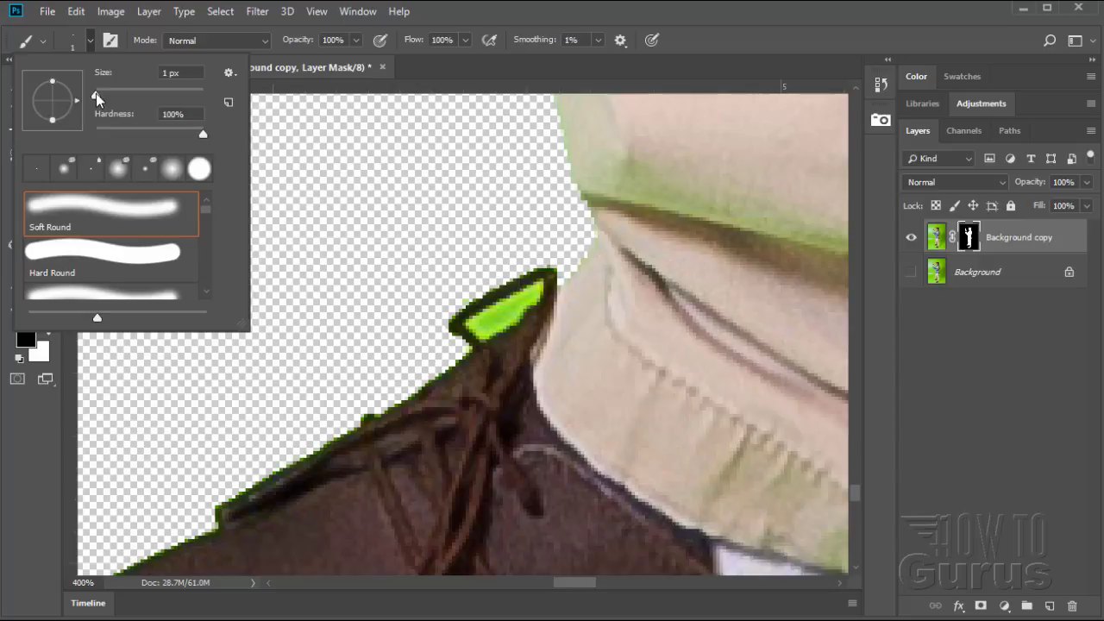
left_click_drag(95, 93, 98, 95)
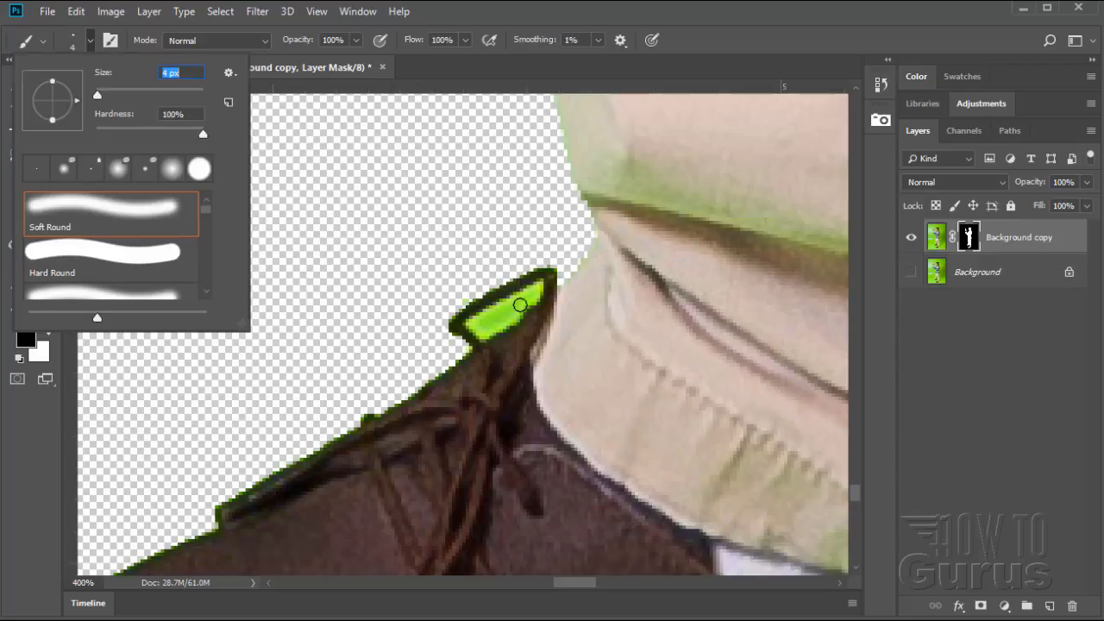
mouse_move(520, 305)
left_mouse_down()
mouse_move(473, 326)
mouse_move(488, 334)
mouse_move(535, 288)
mouse_move(505, 303)
left_mouse_up()
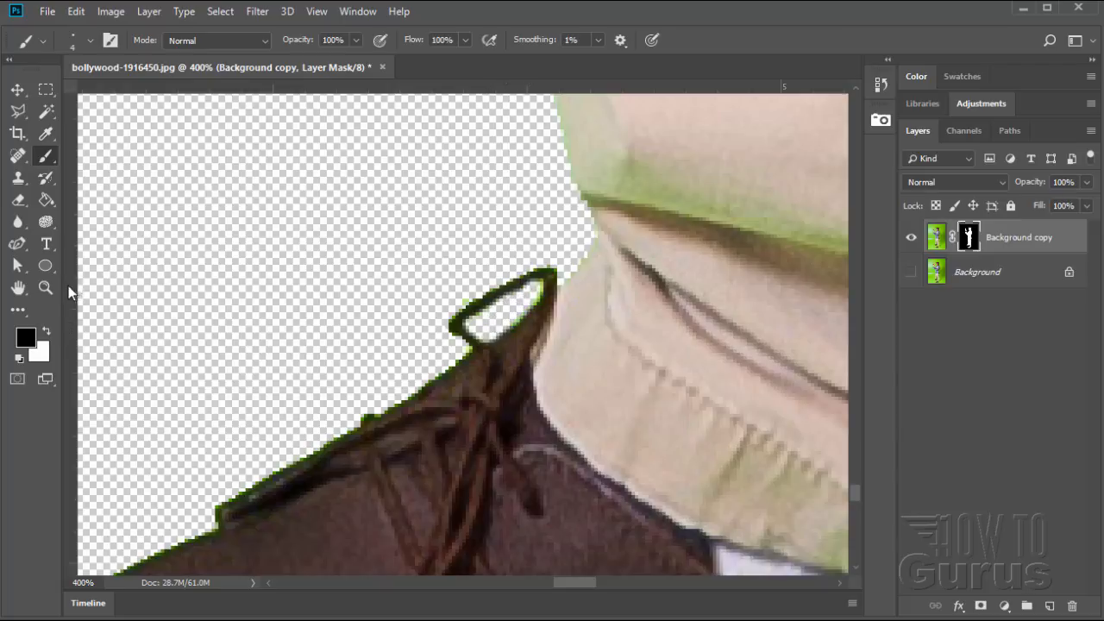
Step: Examine the cut-out edge from the standing foot's shoe up the trouser leg, jacket and shoulder to the hair for leftover green
left_click(46, 288)
left_click(456, 302, "alt")
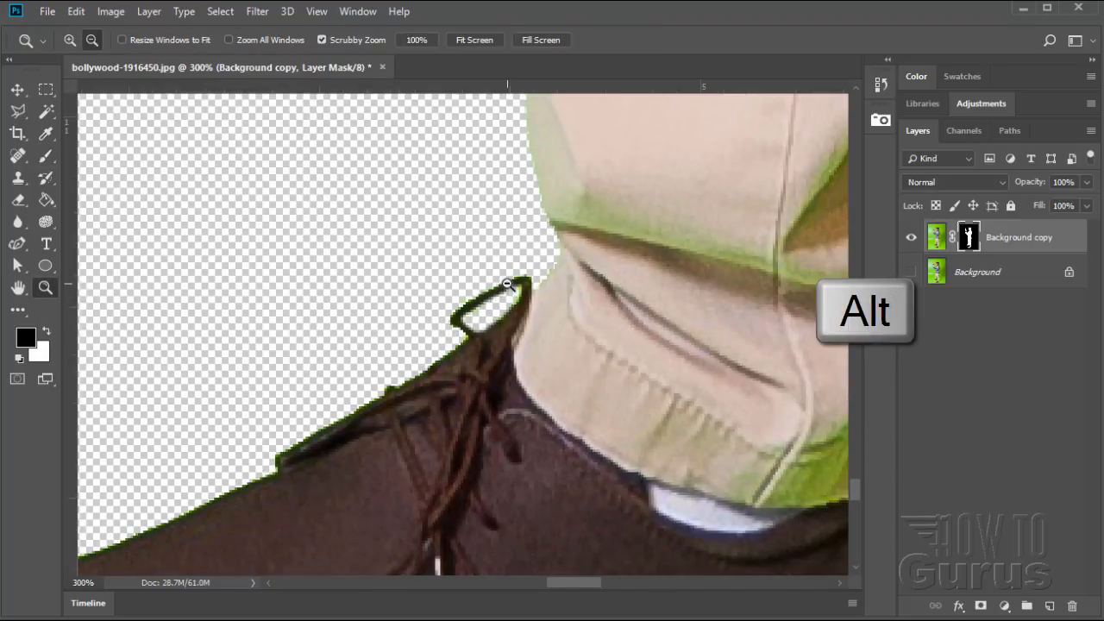
left_click(456, 302, "alt")
left_click(456, 302, "alt")
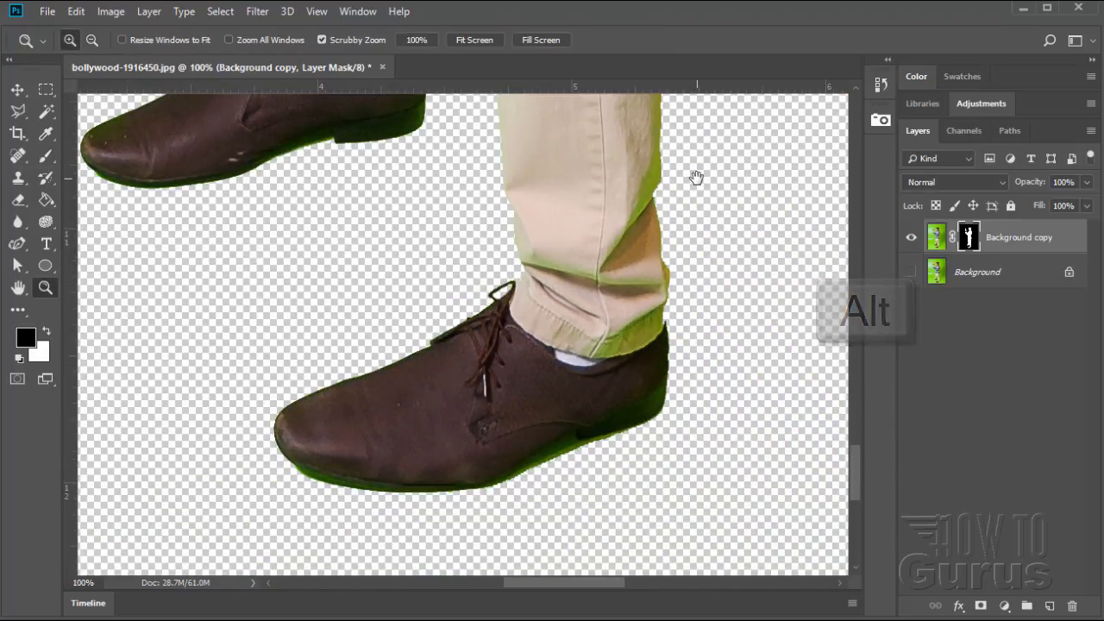
left_click_drag(583, 291, 387, 488)
left_click_drag(512, 161, 524, 371)
left_click_drag(510, 197, 491, 337)
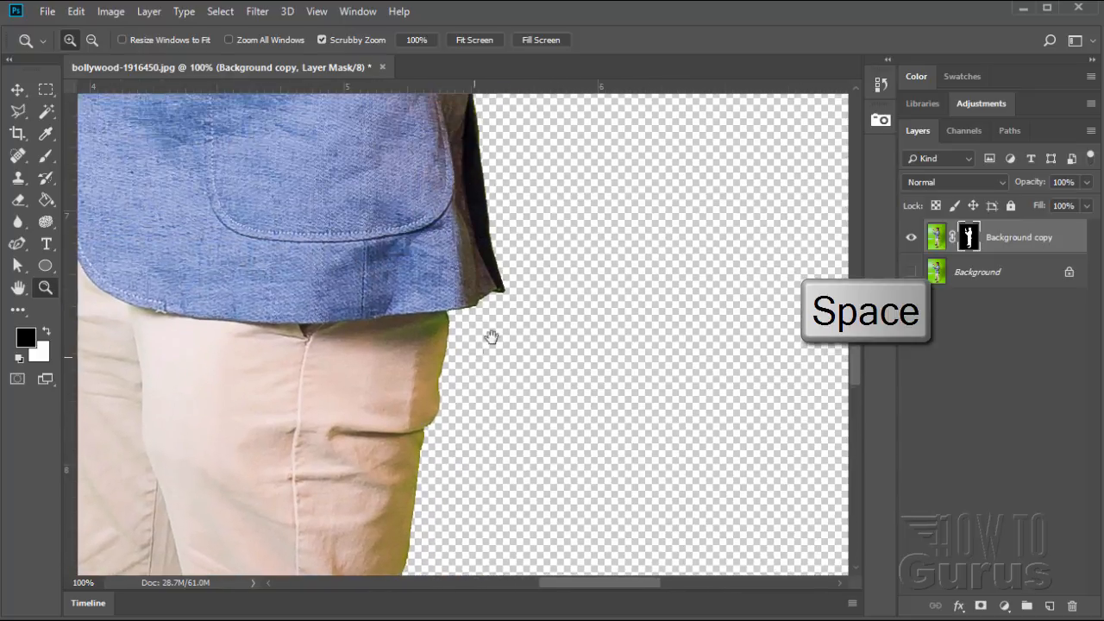
left_click_drag(523, 192, 527, 439)
left_click_drag(532, 213, 506, 361)
left_click_drag(519, 176, 468, 402)
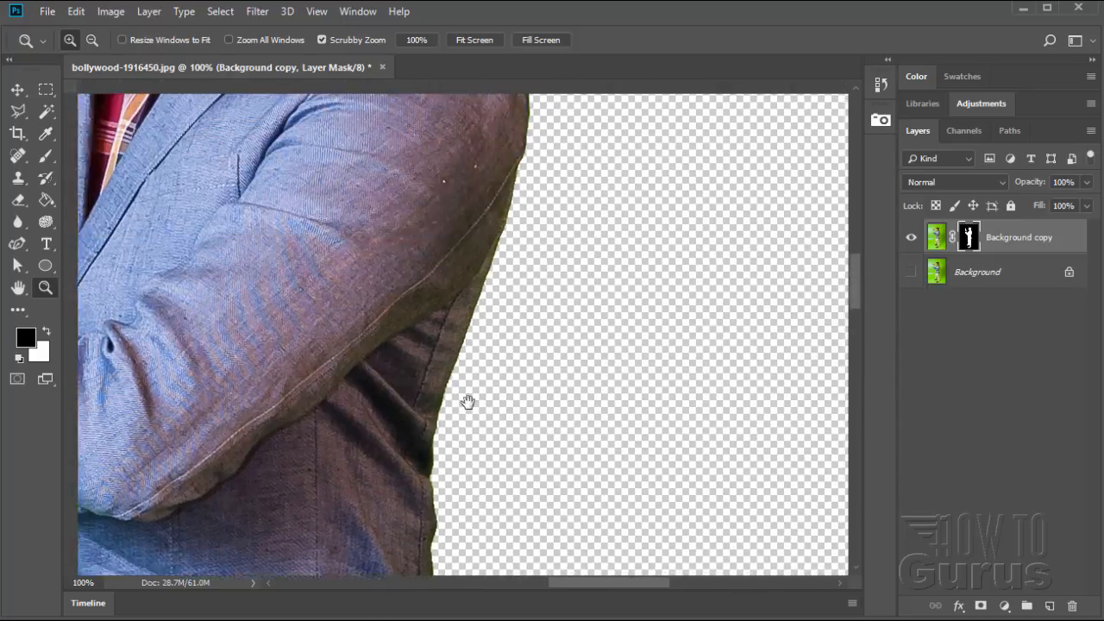
left_click_drag(549, 159, 533, 320)
left_click_drag(486, 193, 549, 366)
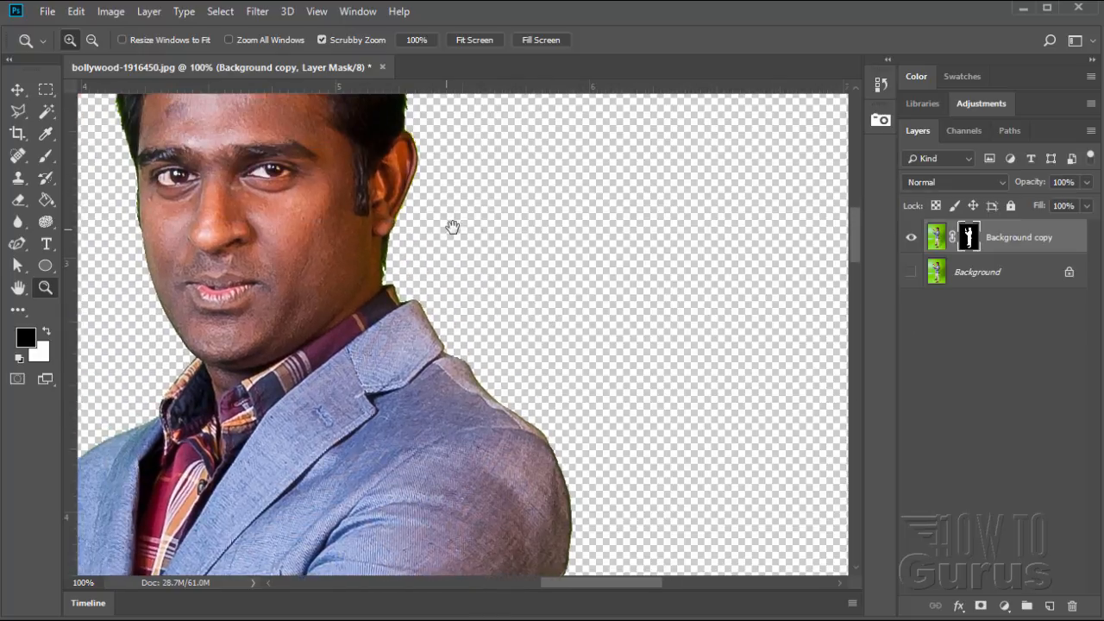
left_click_drag(451, 224, 544, 340)
left_click_drag(544, 210, 584, 320)
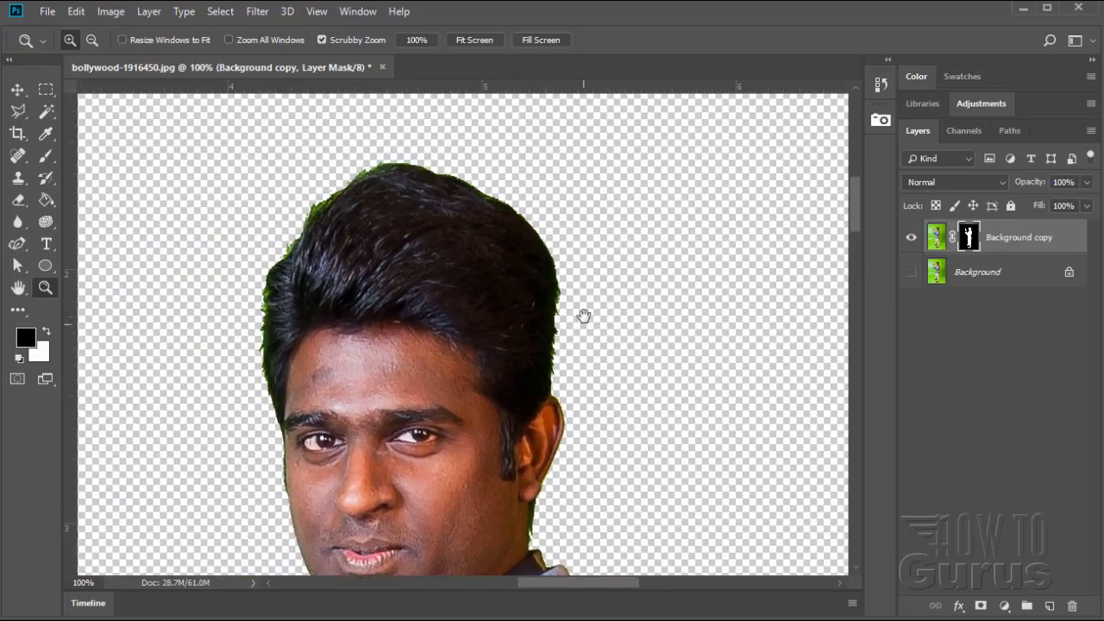
Step: Examine the cut-out edge from the head and raised hand down the sleeve and jacket to the raised shoe for green spill
left_click_drag(554, 241, 677, 249)
left_click_drag(316, 407, 384, 278)
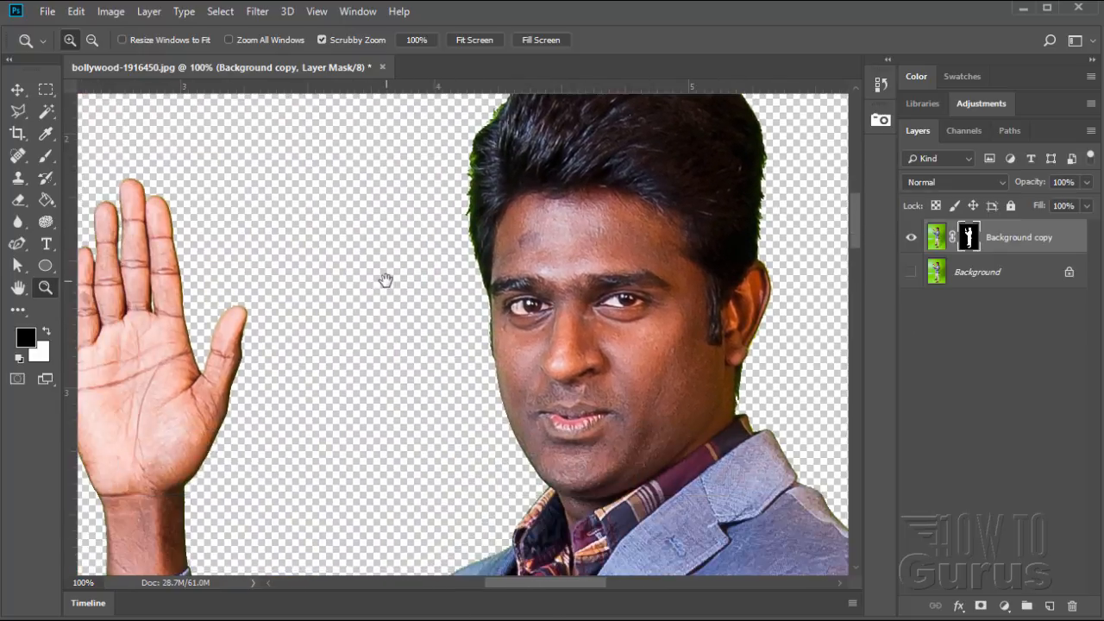
left_click_drag(347, 438, 380, 268)
left_click_drag(376, 369, 402, 273)
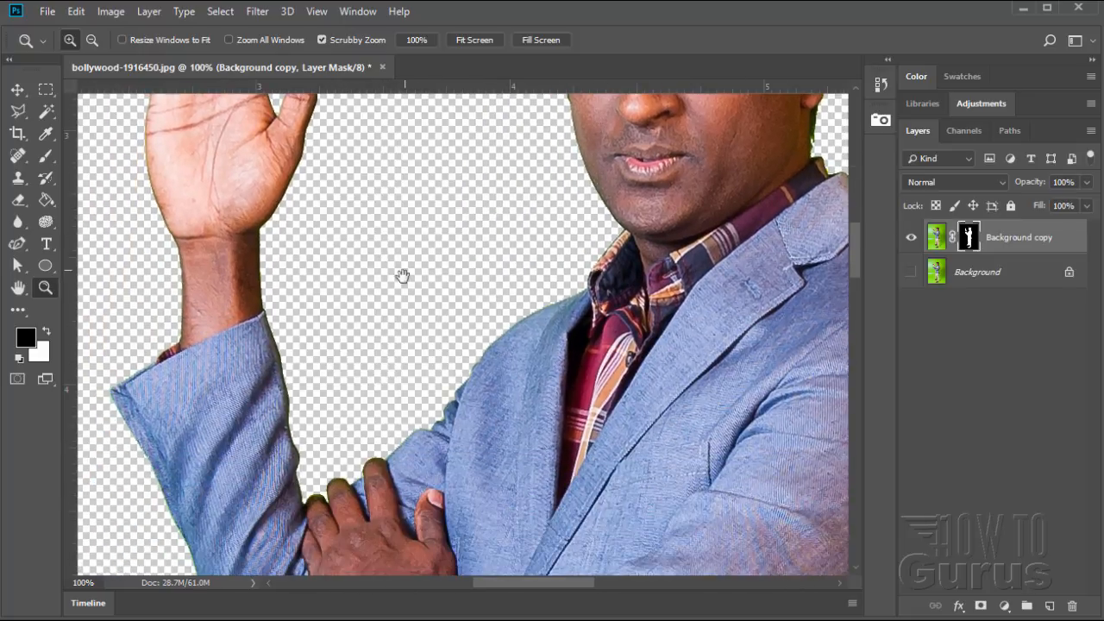
left_click_drag(357, 342, 370, 267)
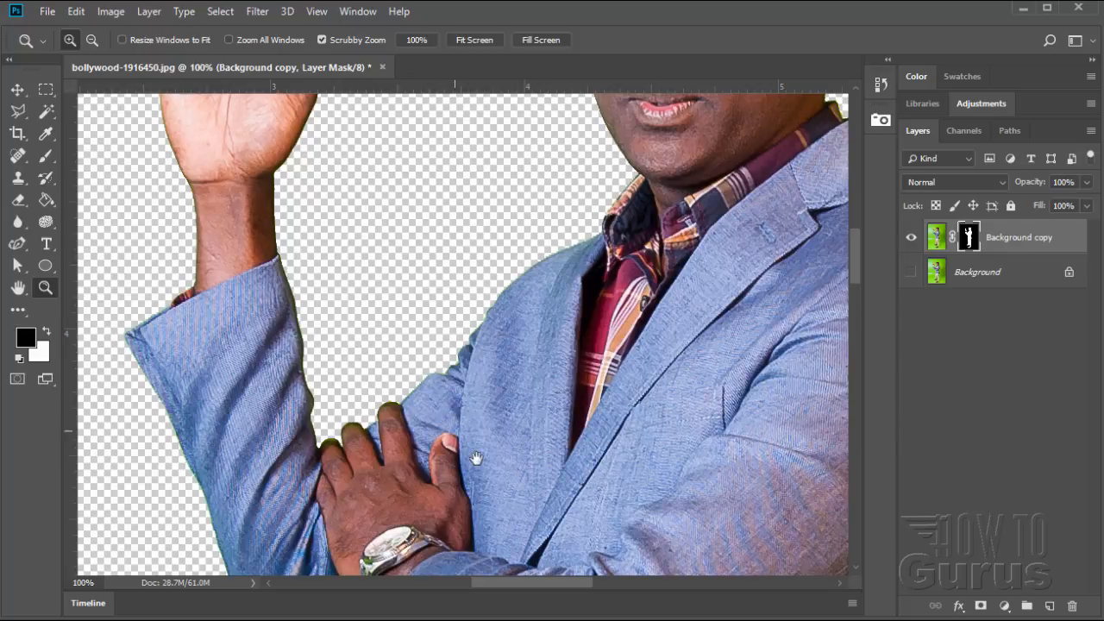
left_click_drag(495, 489, 426, 237)
left_click_drag(405, 491, 295, 138)
left_click_drag(286, 474, 263, 173)
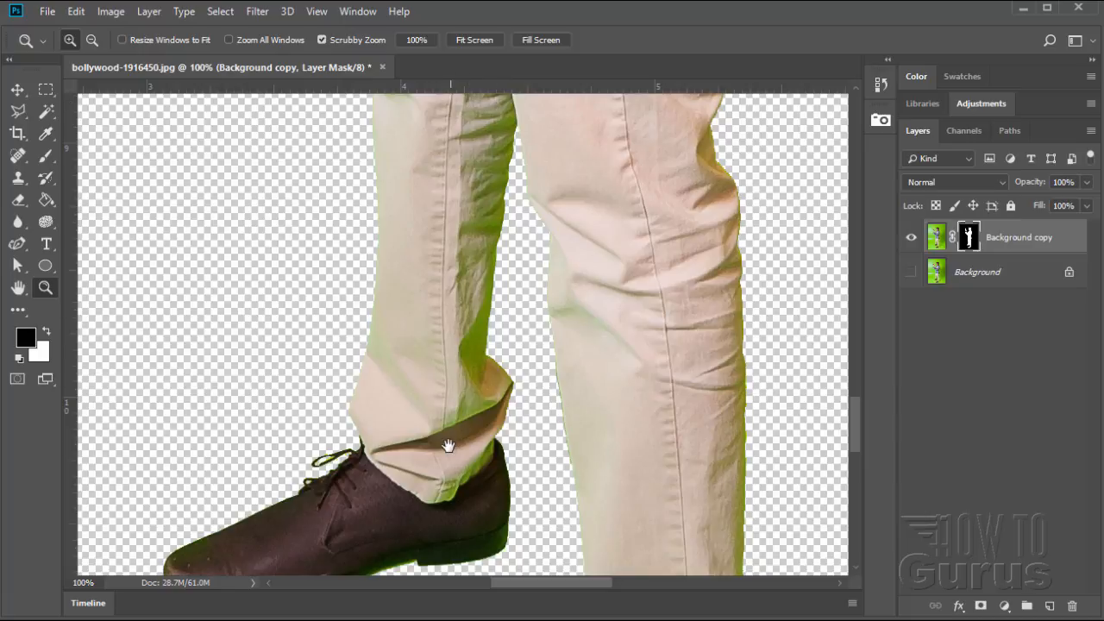
left_click_drag(455, 551, 395, 451)
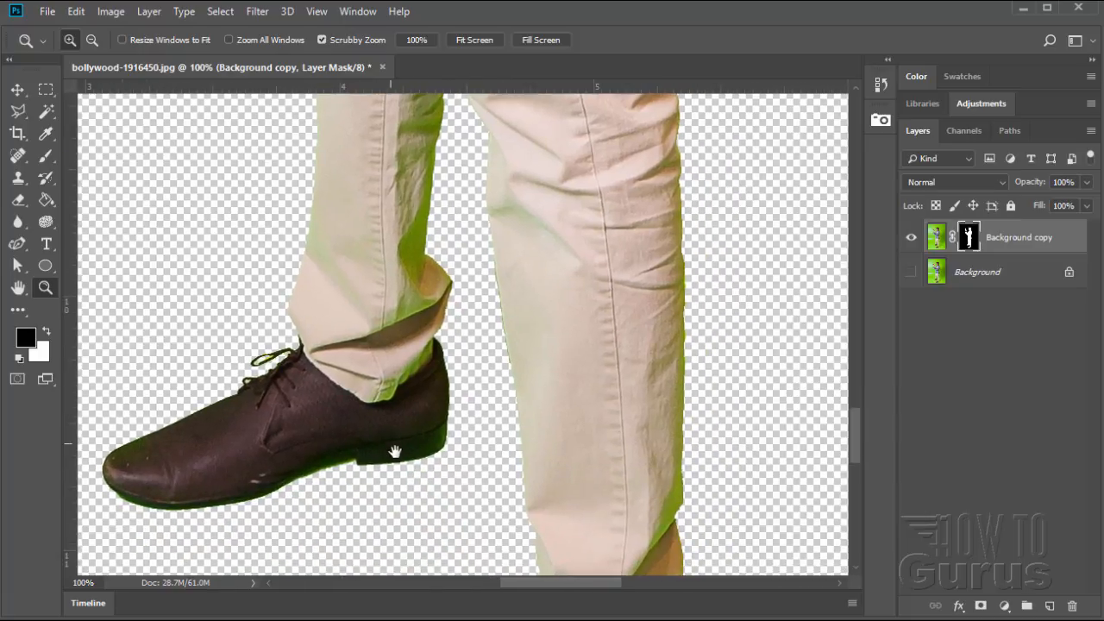
left_click_drag(422, 399, 382, 316)
left_click_drag(296, 410, 441, 340)
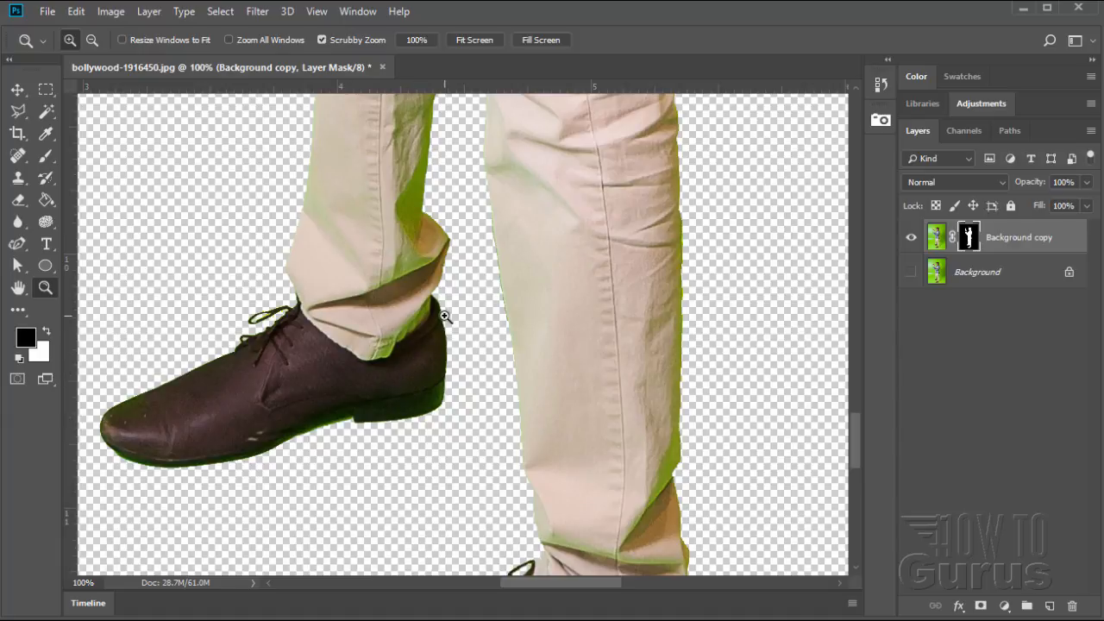
Step: Add a Hue/Saturation adjustment layer clipped to the Background copy layer
left_click(149, 11)
mouse_move(210, 173)
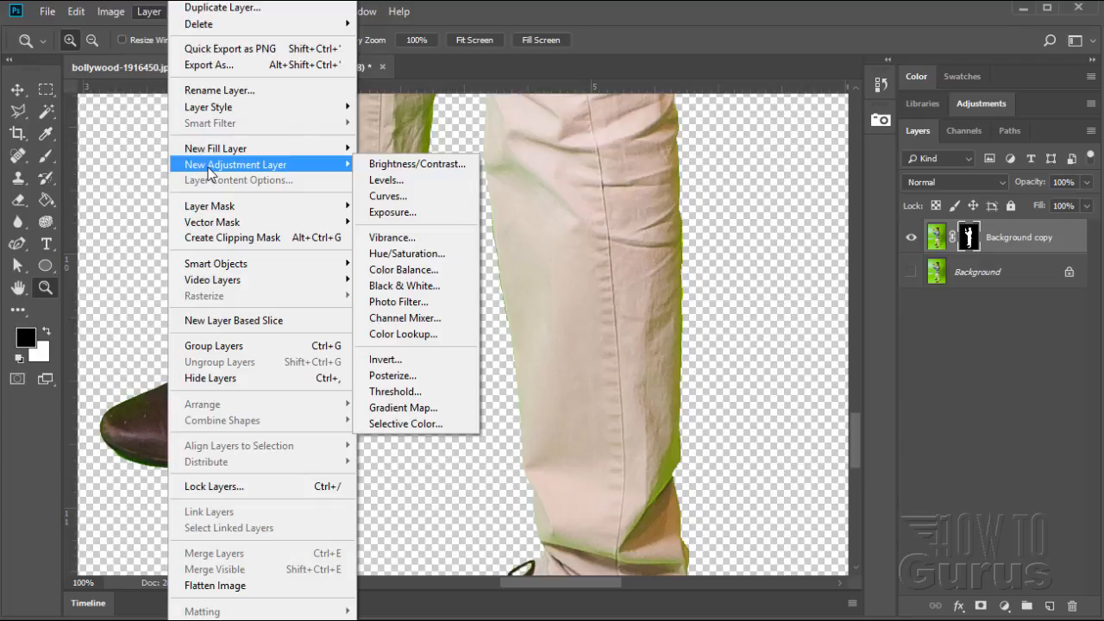
left_click(423, 256)
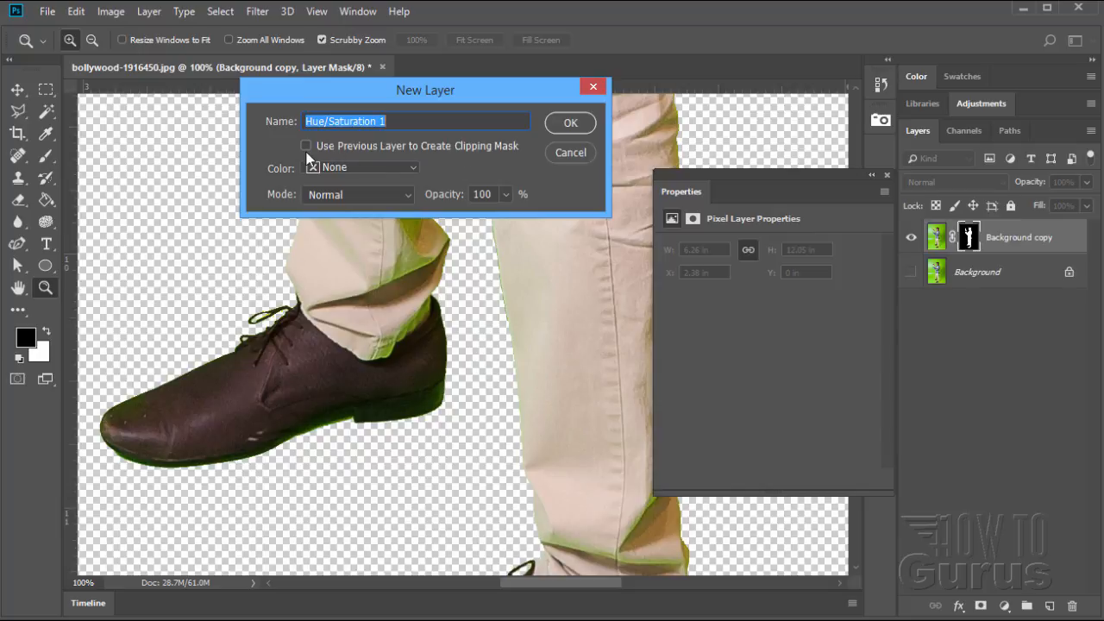
left_click(306, 147)
left_click(569, 124)
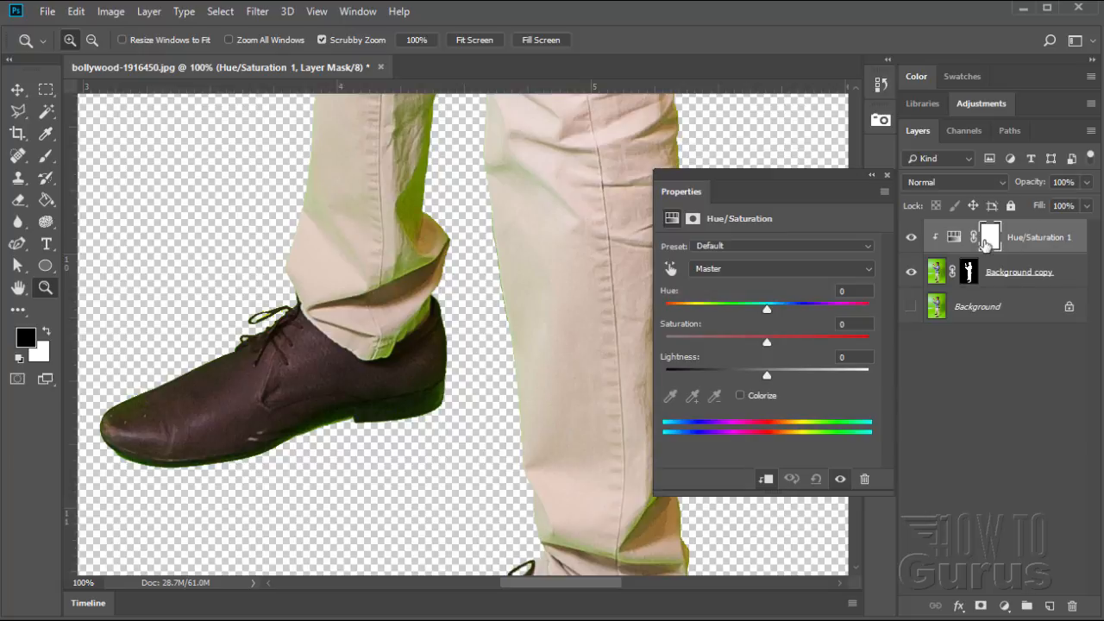
Step: Set the saturation of the Greens range to -100 and compare the picture with the adjustment off and on
left_click(746, 269)
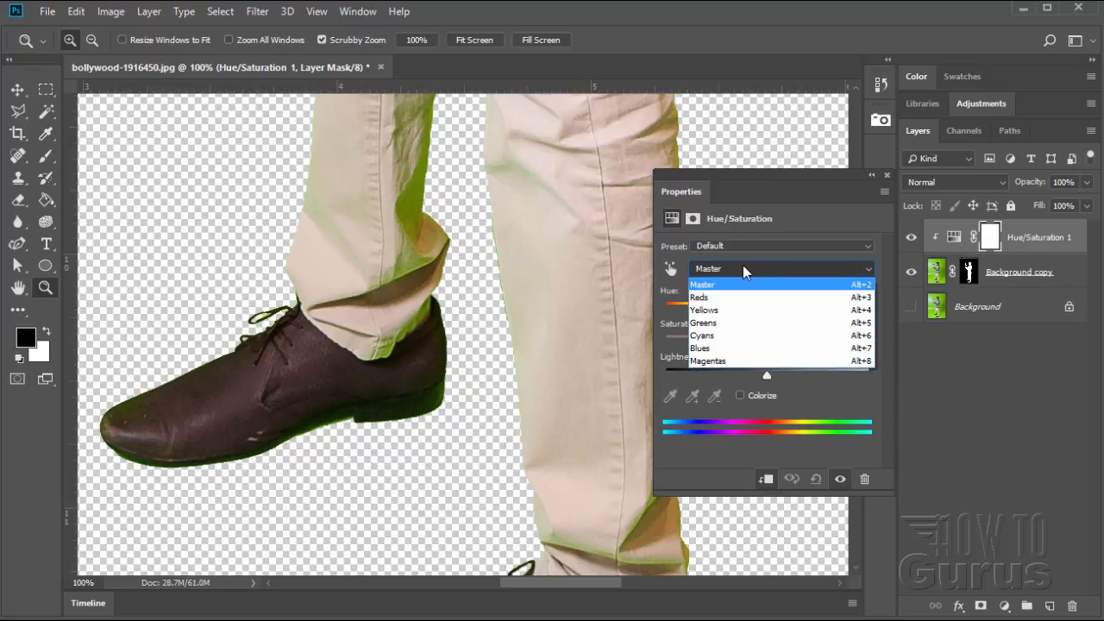
left_click(700, 323)
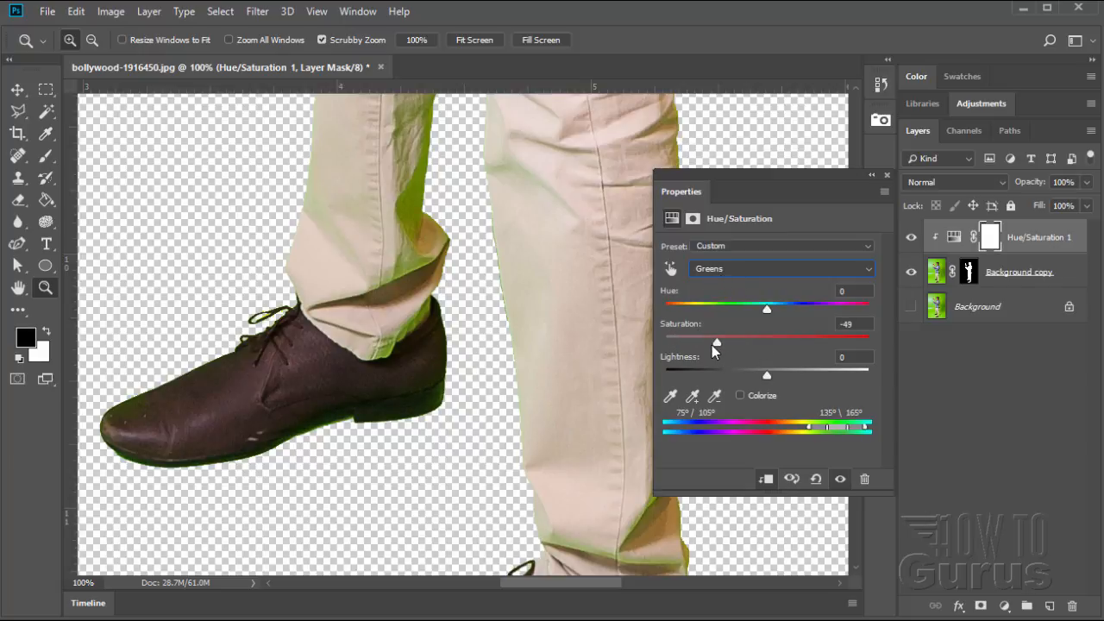
left_click_drag(716, 345, 666, 349)
left_click(840, 479)
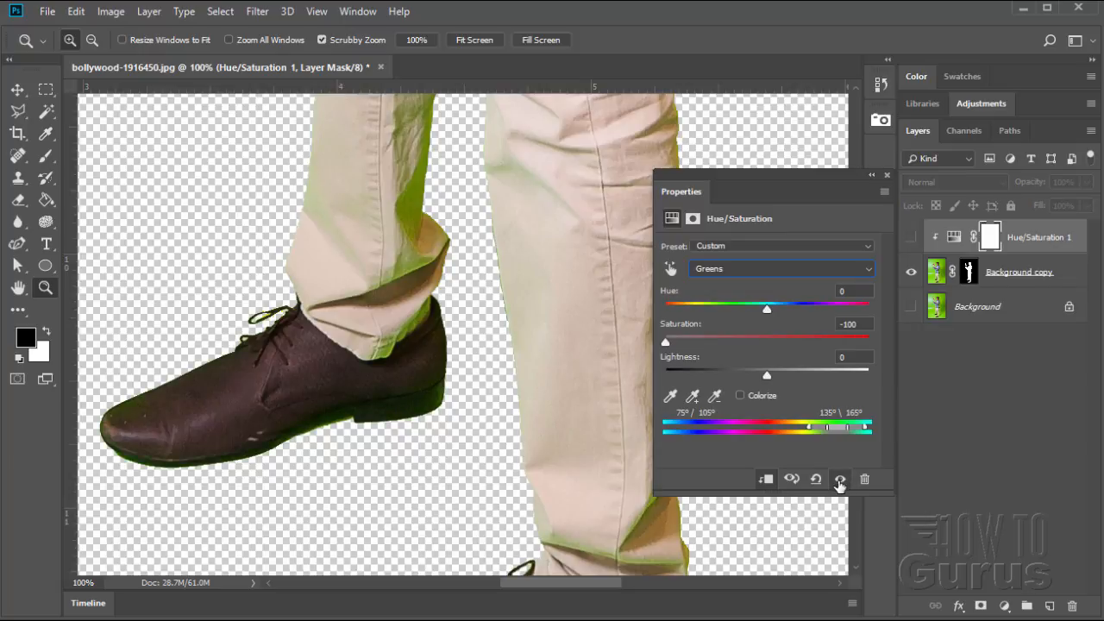
left_click(840, 480)
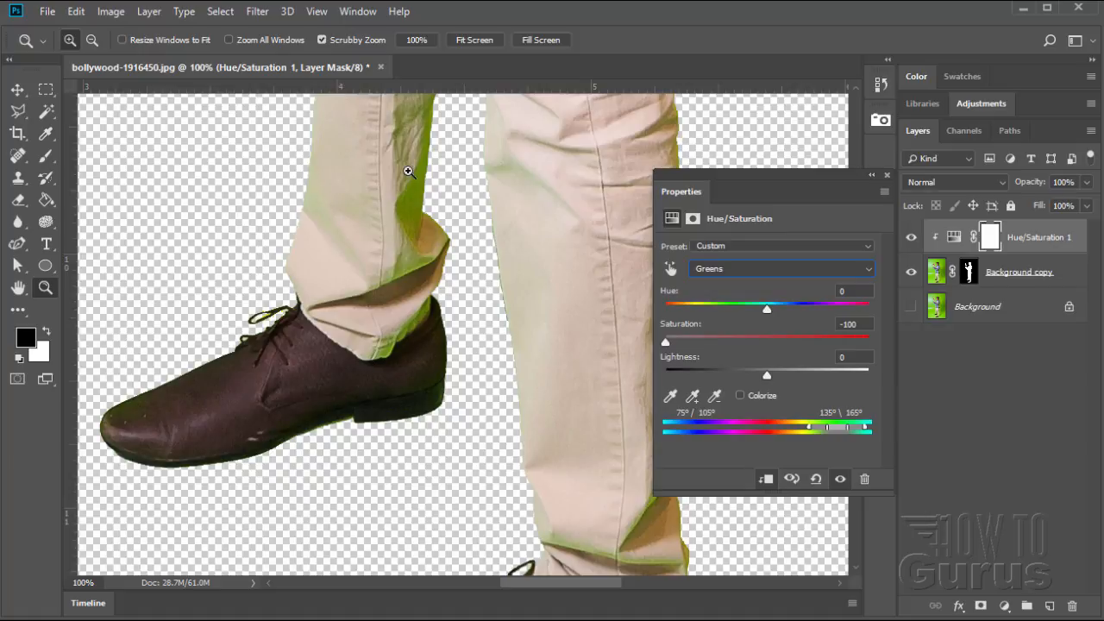
Step: Examine the trousers, jacket, raised hand and hair for green spill remaining with the Greens desaturated
key("space")
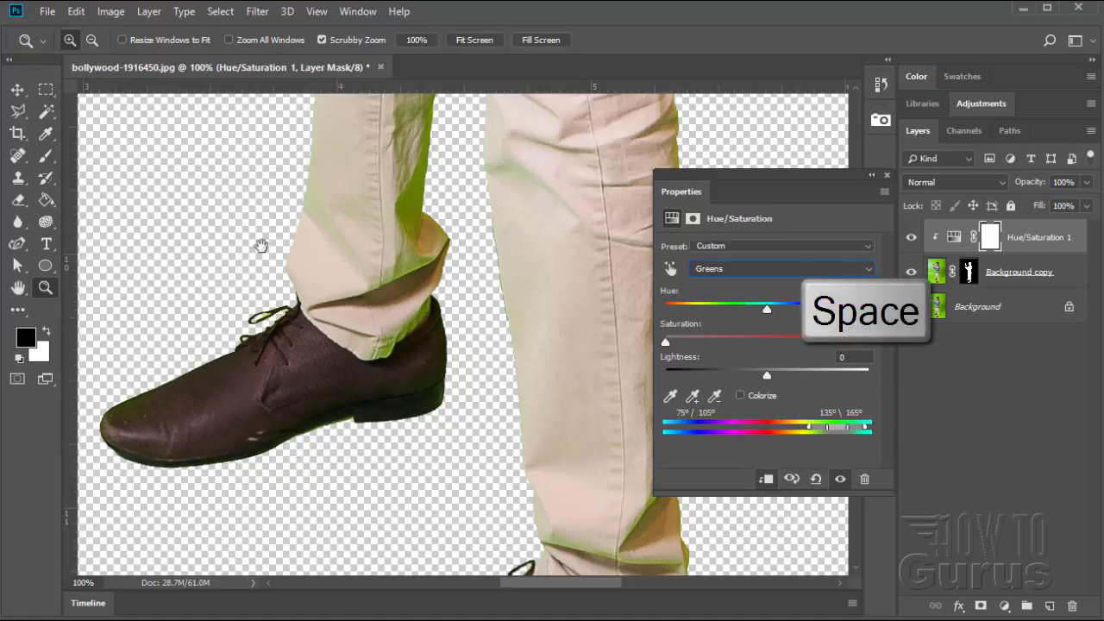
left_click_drag(251, 174, 275, 398)
left_click_drag(272, 208, 251, 302)
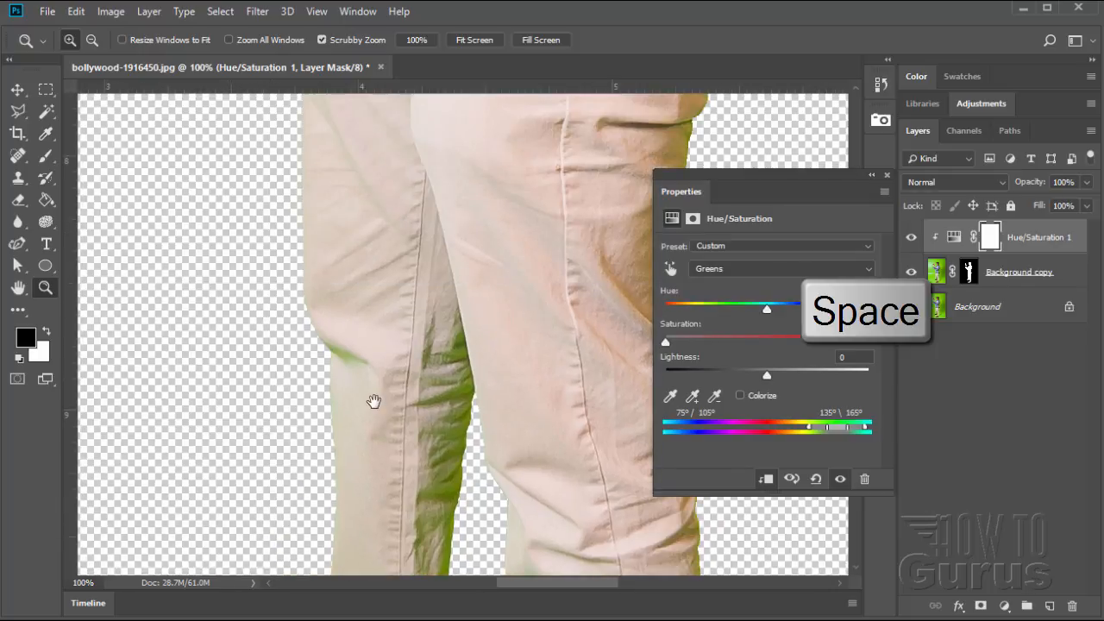
left_click_drag(253, 210, 247, 417)
left_click_drag(242, 182, 242, 389)
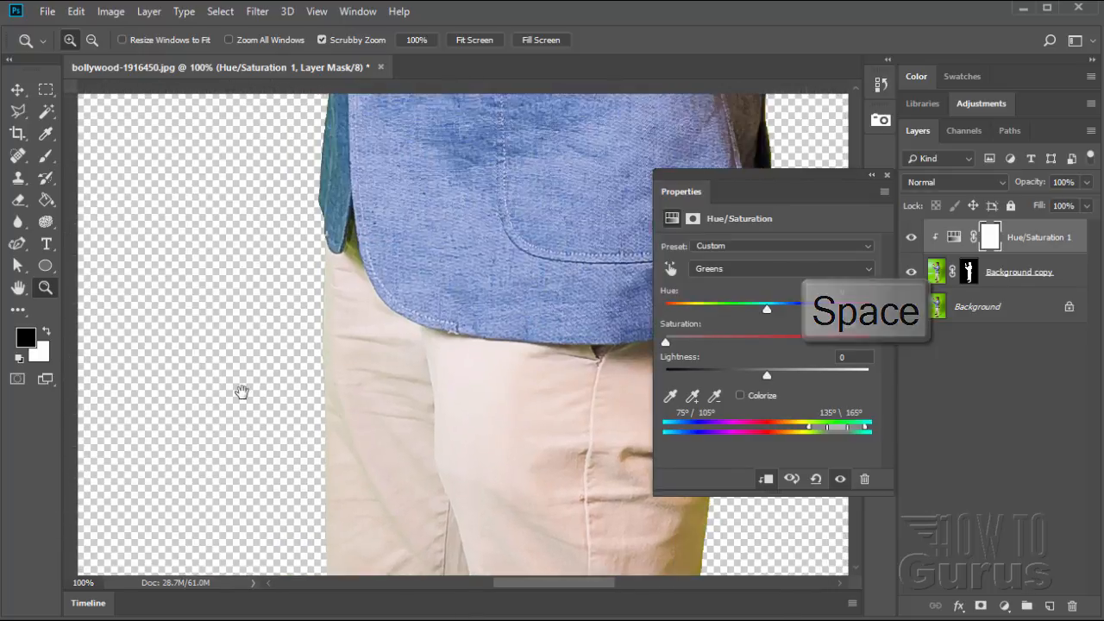
left_click_drag(247, 271, 247, 374)
left_click_drag(267, 232, 285, 338)
left_click_drag(353, 347, 358, 423)
left_click_drag(293, 217, 326, 328)
left_click_drag(230, 211, 330, 360)
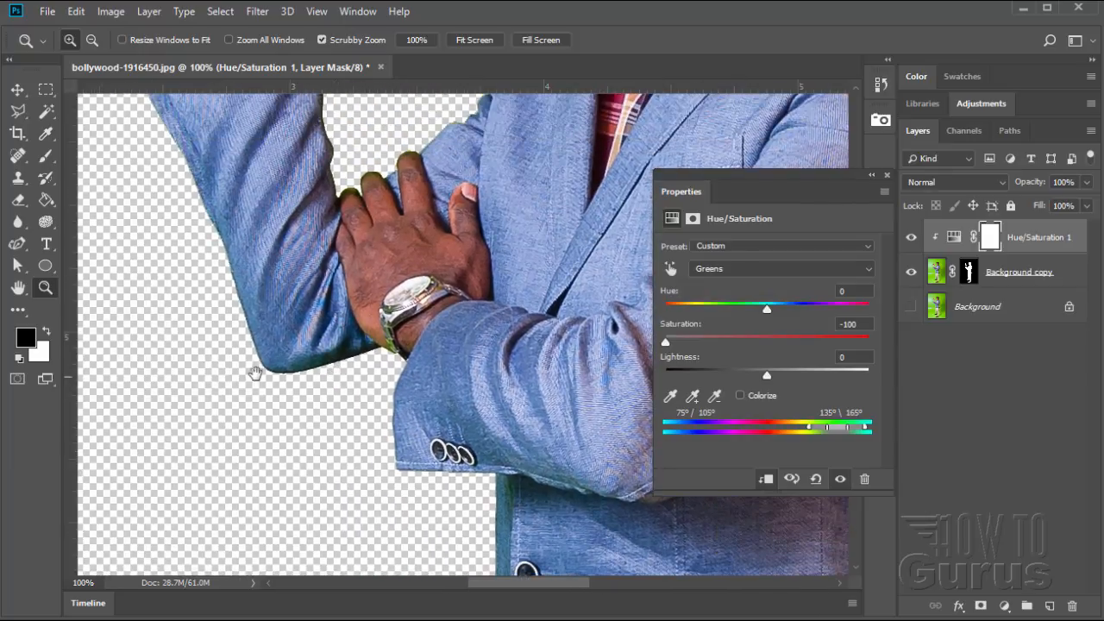
left_click_drag(159, 171, 252, 330)
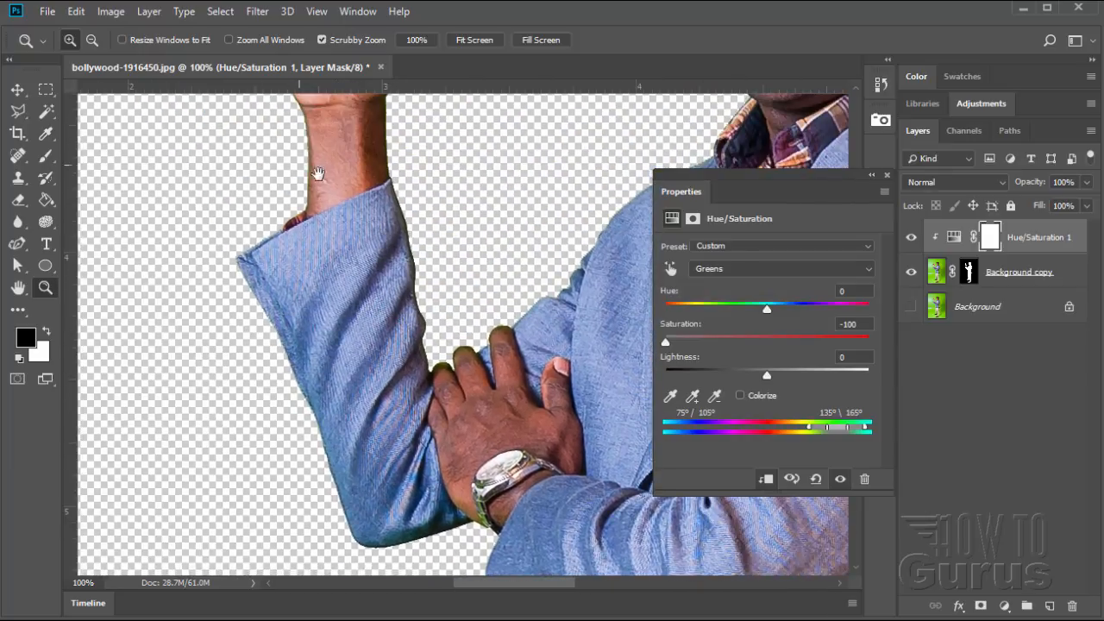
left_click_drag(417, 187, 367, 228)
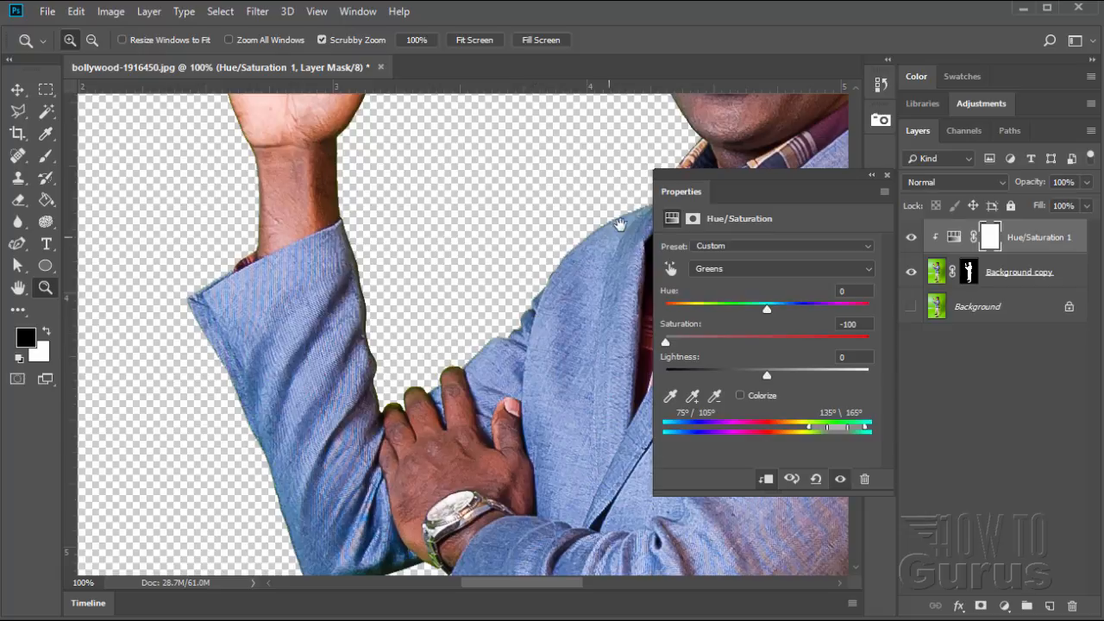
left_click_drag(215, 170, 212, 318)
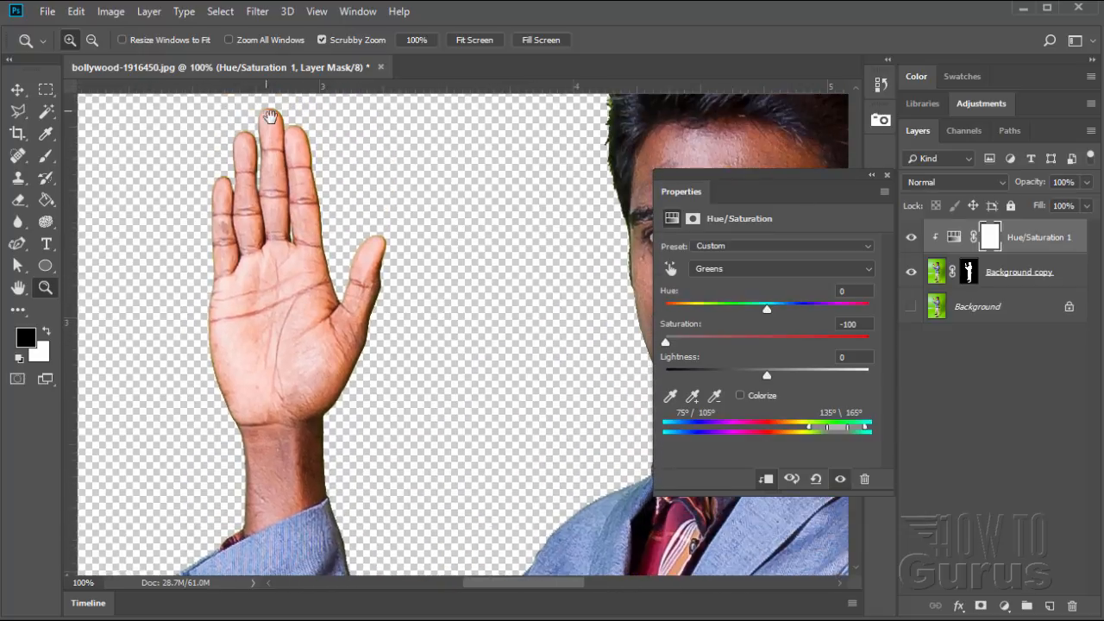
left_click_drag(501, 253, 284, 280)
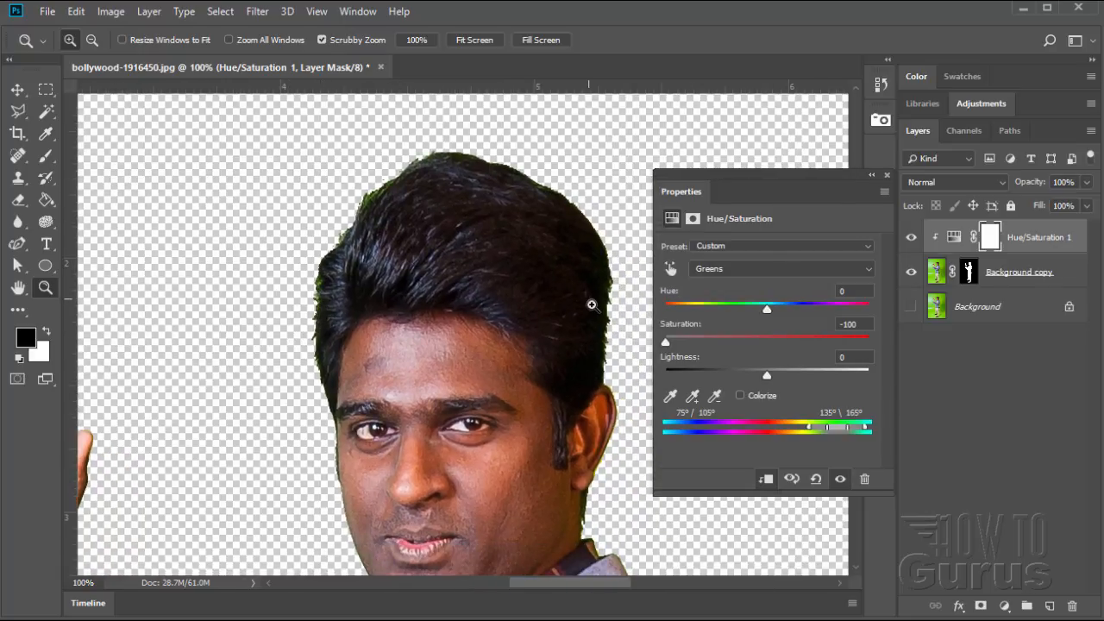
Step: Desaturate the green fringe along the side of the hair on the Background copy image, using the 14 px Sponge tool at 75% flow
left_click(887, 177)
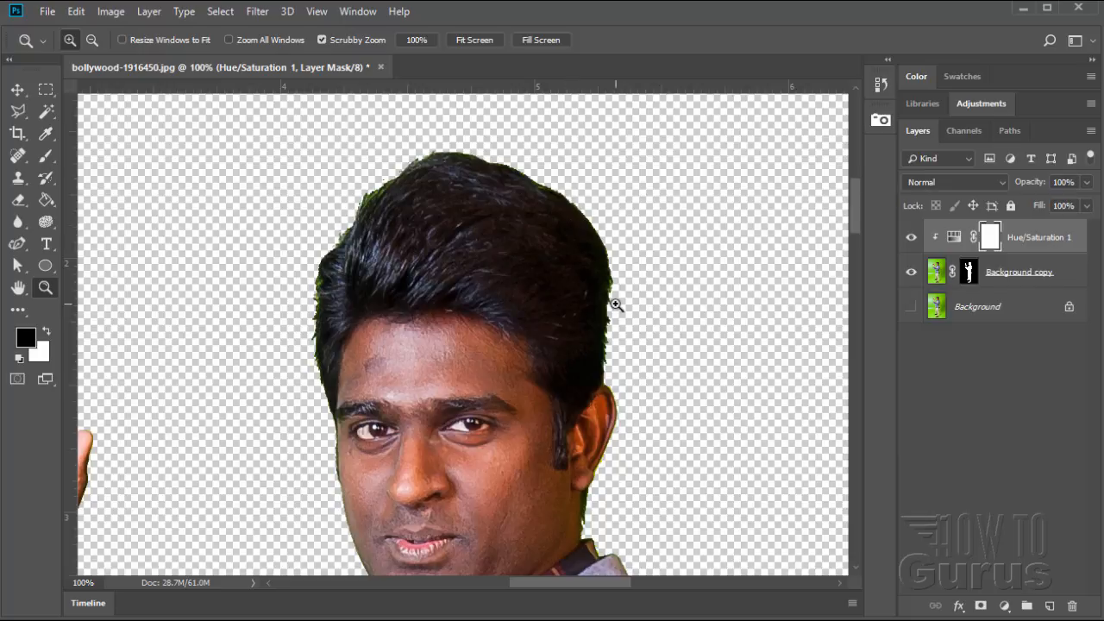
left_click(937, 272)
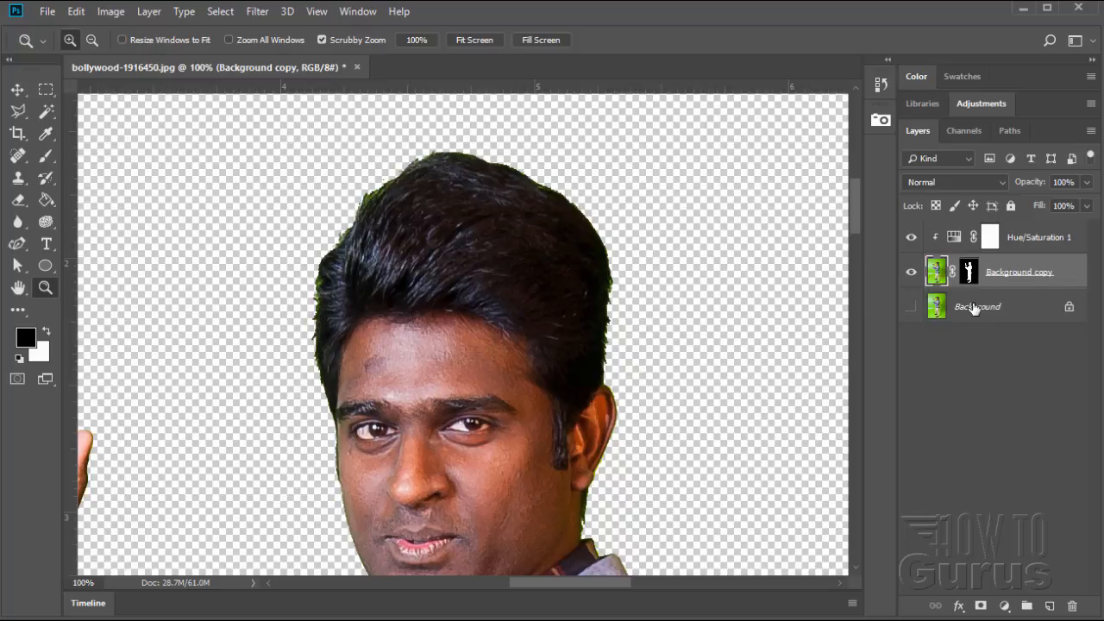
left_click(318, 303)
scroll(321, 303, "up", 3)
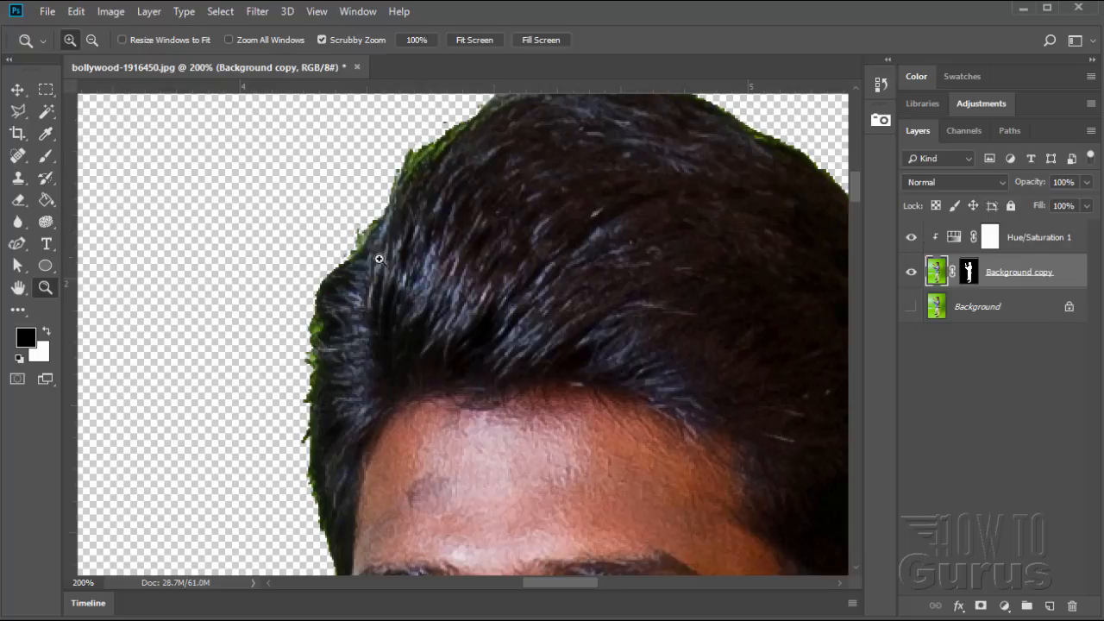
left_click(50, 220)
right_click(50, 220)
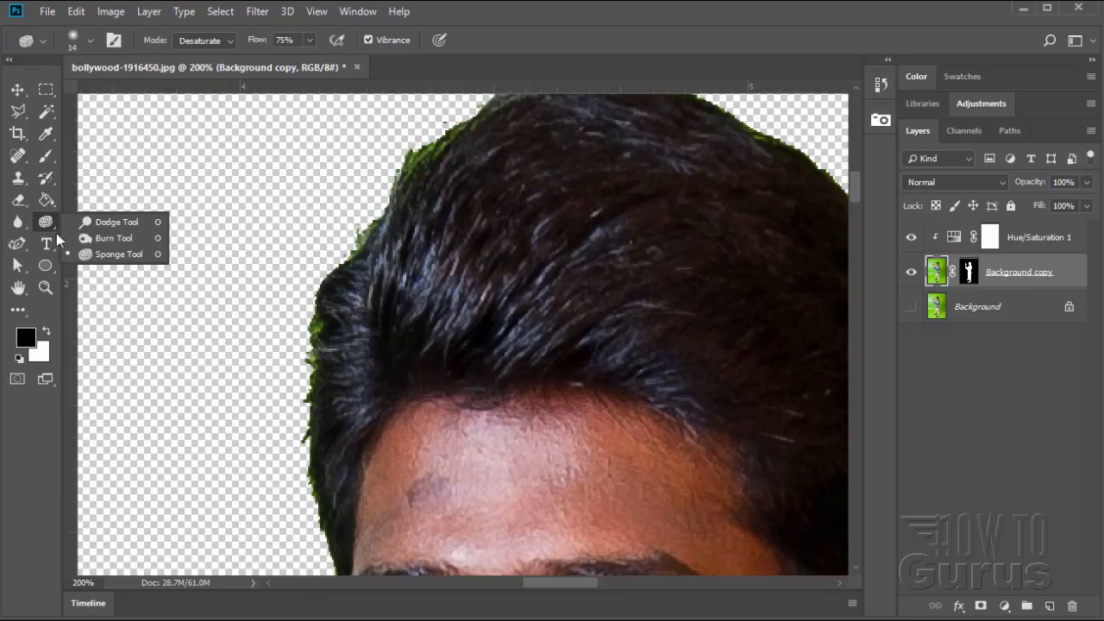
left_click(97, 255)
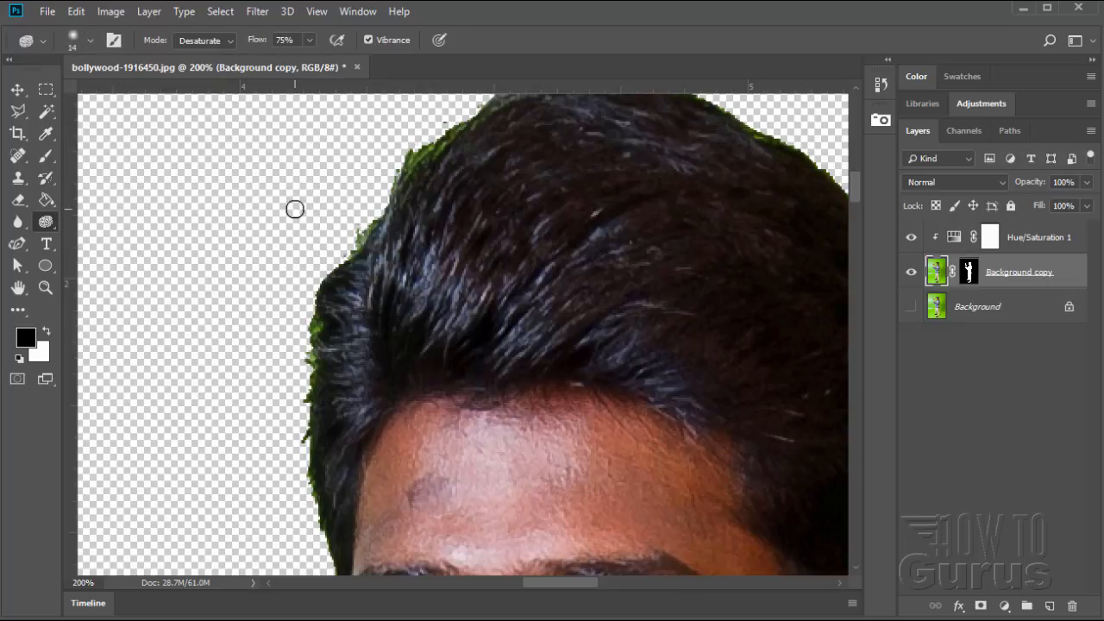
mouse_move(359, 247)
left_mouse_down()
mouse_move(369, 222)
mouse_move(337, 262)
mouse_move(369, 236)
left_mouse_up()
mouse_move(313, 349)
left_mouse_down()
mouse_move(321, 321)
mouse_move(314, 357)
mouse_move(304, 320)
mouse_move(322, 354)
left_mouse_up()
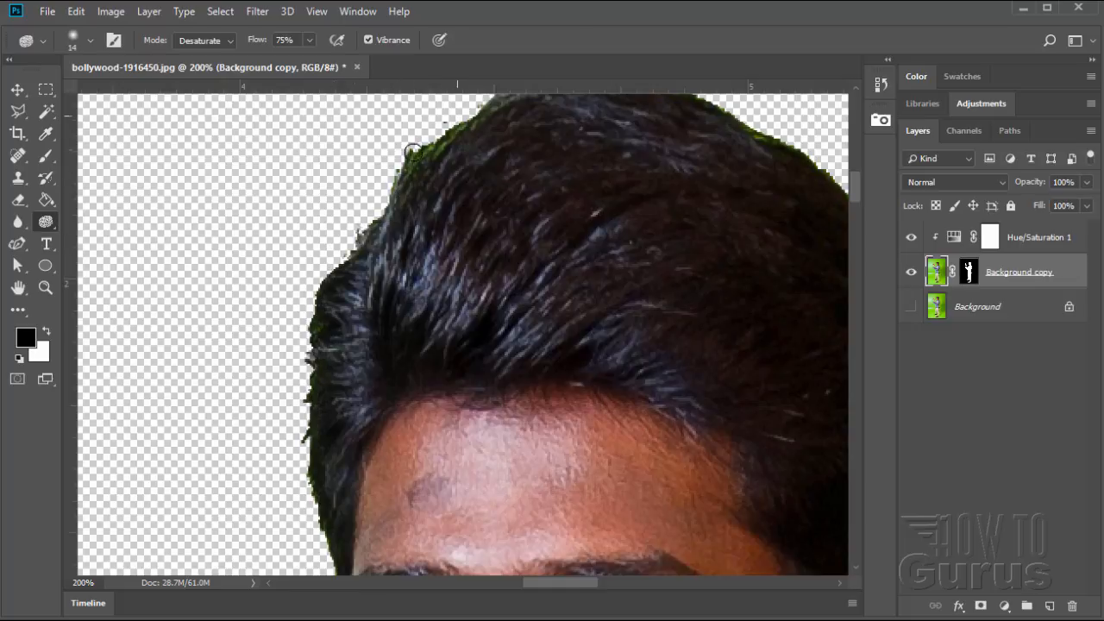
mouse_move(417, 143)
left_mouse_down()
mouse_move(384, 203)
mouse_move(406, 136)
mouse_move(384, 182)
left_mouse_up()
Step: Desaturate the green fringe over the top of the hair and down its far side
left_click_drag(467, 165, 369, 322)
mouse_move(404, 245)
left_mouse_down()
mouse_move(454, 226)
mouse_move(396, 255)
mouse_move(433, 226)
left_mouse_up()
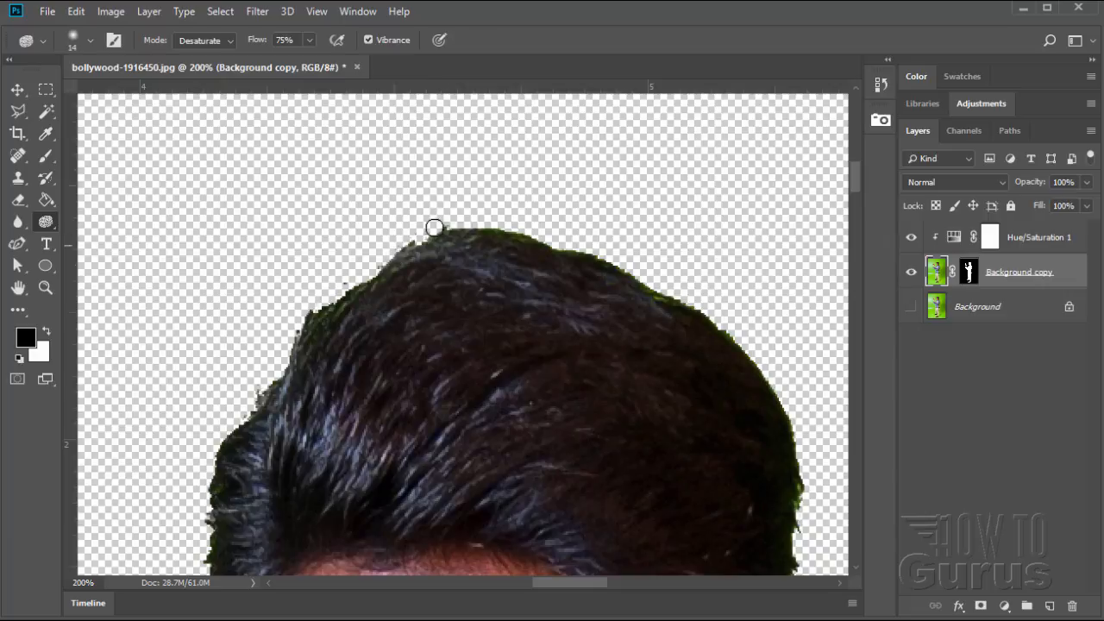
mouse_move(367, 272)
left_mouse_down()
mouse_move(377, 258)
mouse_move(485, 235)
mouse_move(590, 240)
mouse_move(644, 278)
mouse_move(625, 280)
left_mouse_up()
left_click_drag(730, 388, 430, 217)
left_click_drag(501, 299, 496, 405)
Step: Desaturate the green fringe around the ear and down the back of the neck
mouse_move(498, 469)
left_mouse_down()
mouse_move(495, 445)
mouse_move(497, 478)
mouse_move(534, 238)
left_mouse_up()
mouse_move(501, 313)
left_mouse_down()
mouse_move(485, 291)
mouse_move(502, 339)
mouse_move(452, 487)
mouse_move(496, 384)
mouse_move(474, 429)
mouse_move(498, 311)
mouse_move(497, 369)
mouse_move(480, 407)
mouse_move(500, 393)
mouse_move(492, 302)
mouse_move(512, 312)
left_mouse_up()
key("space")
left_click_drag(489, 484, 520, 289)
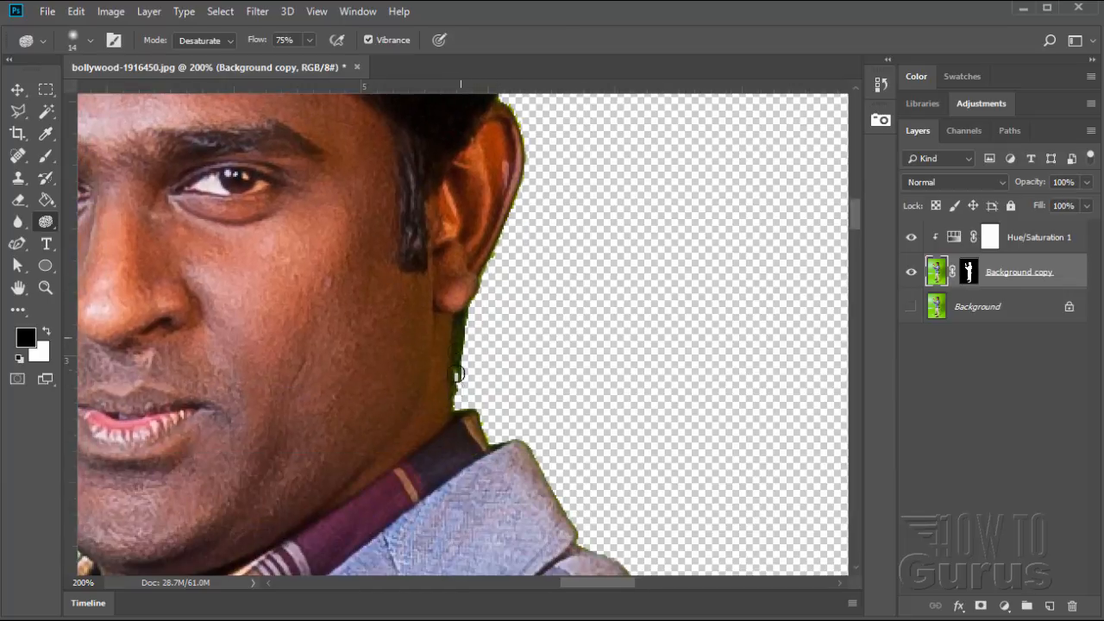
left_click_drag(464, 379, 458, 399)
Step: Desaturate the green fringe along the jacket collar, over the shoulder and down the sleeve
left_click_drag(609, 472, 436, 318)
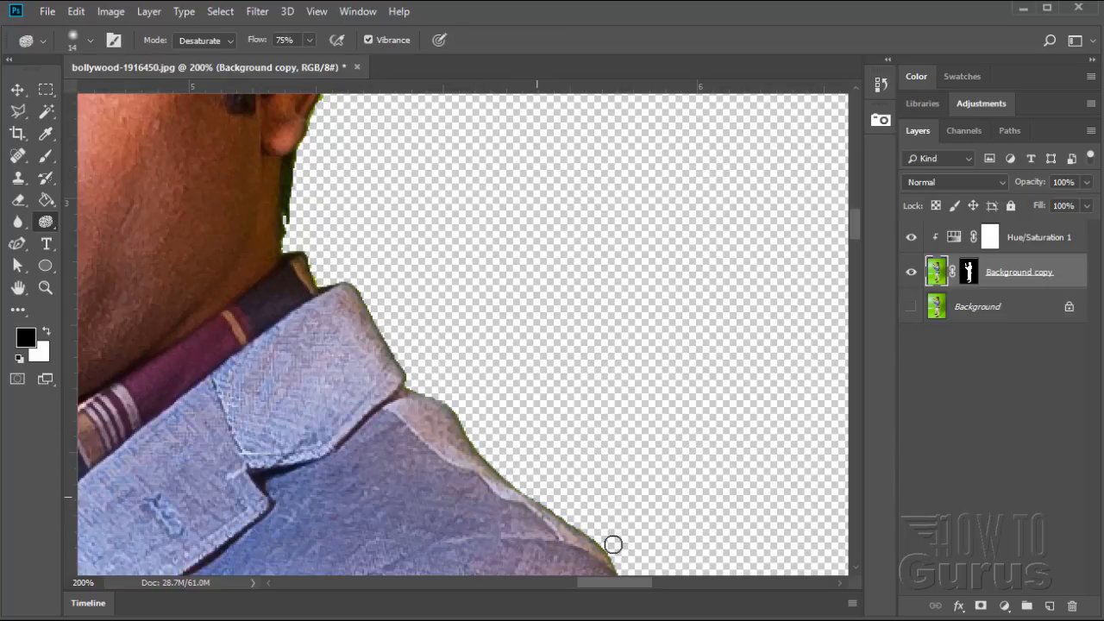
left_click_drag(598, 451, 456, 250)
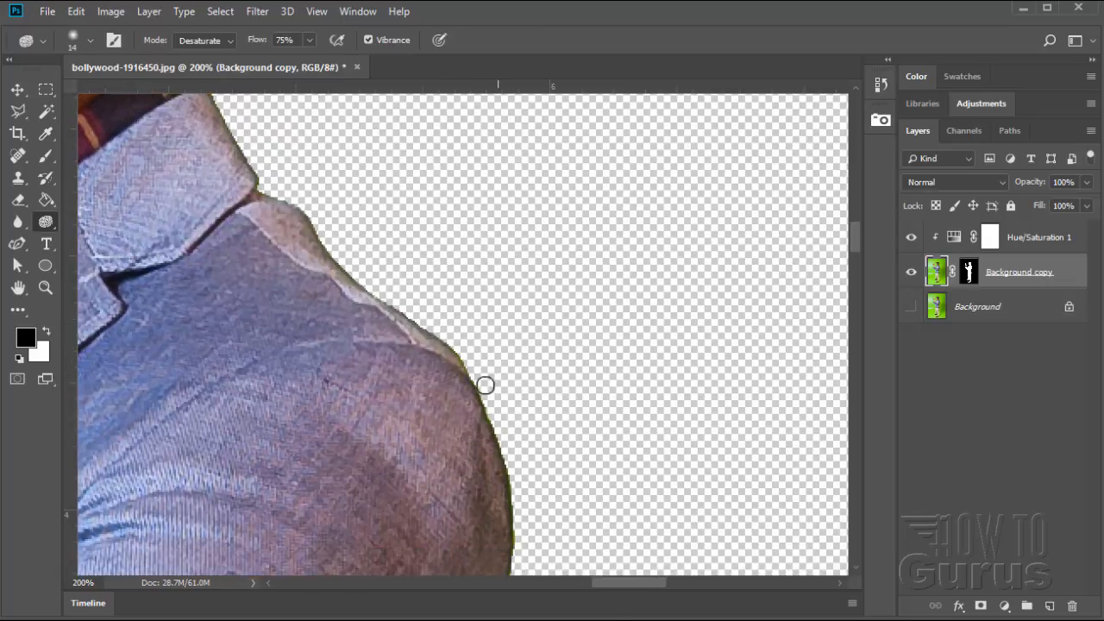
mouse_move(559, 545)
left_mouse_down()
mouse_move(546, 291)
mouse_move(535, 301)
left_mouse_up()
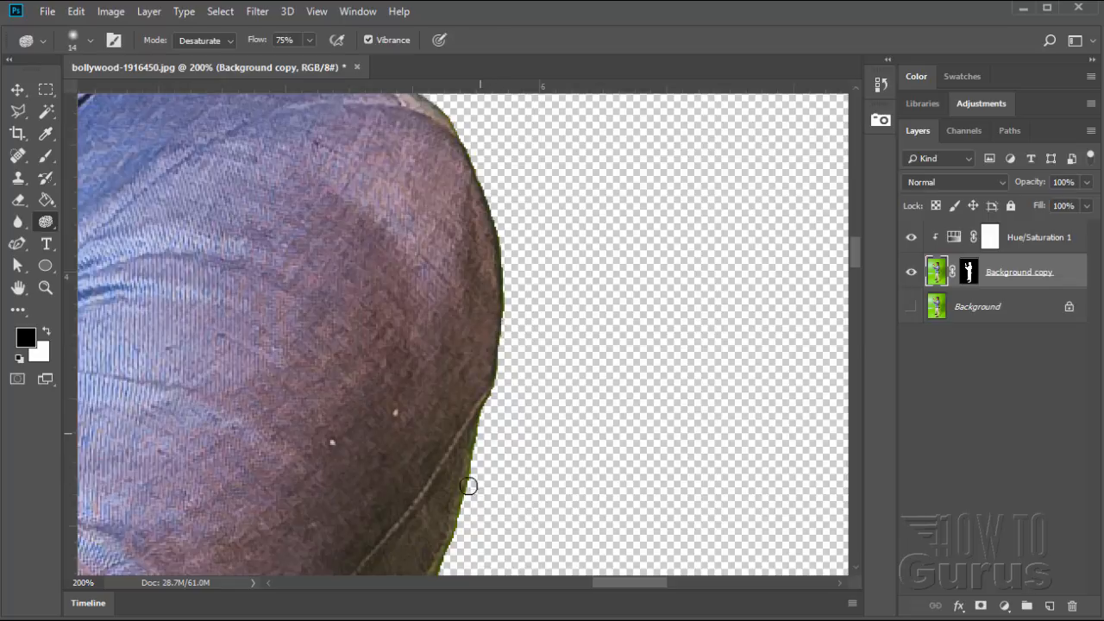
left_click_drag(532, 480, 537, 279)
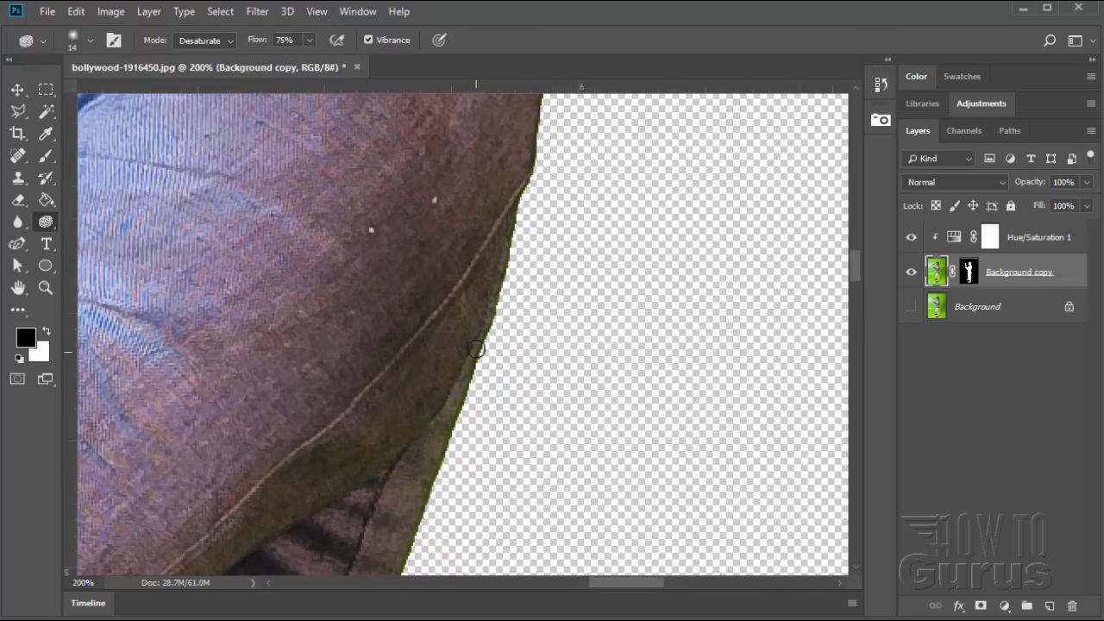
Step: Desaturate the green fringe down the jacket's side from below the sleeve to the hem
left_click_drag(455, 523, 512, 275)
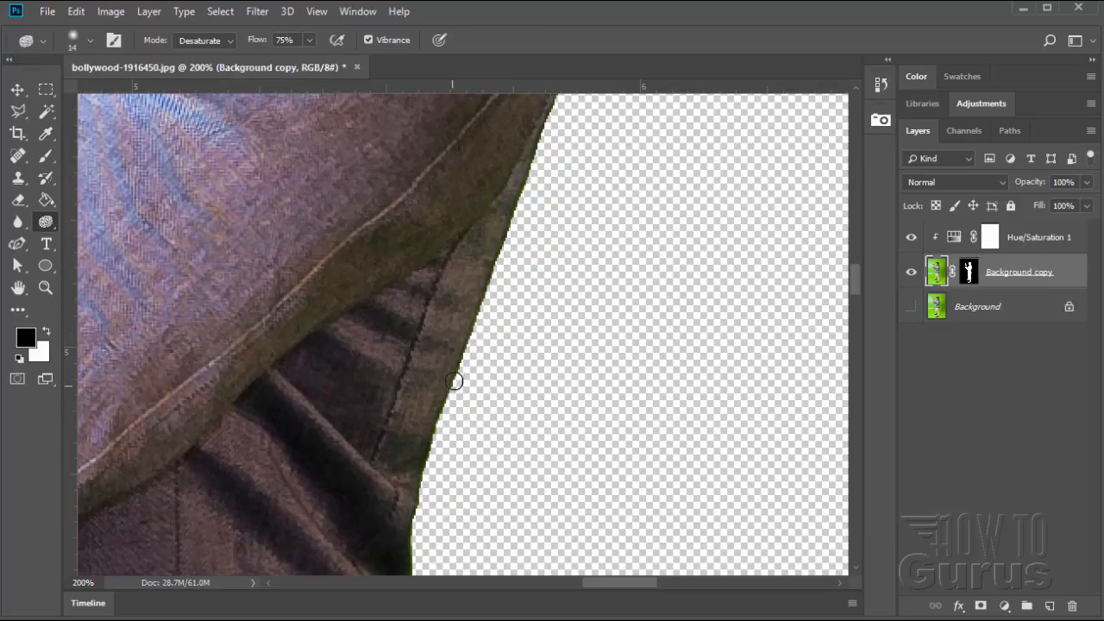
scroll(498, 325, "down", 3)
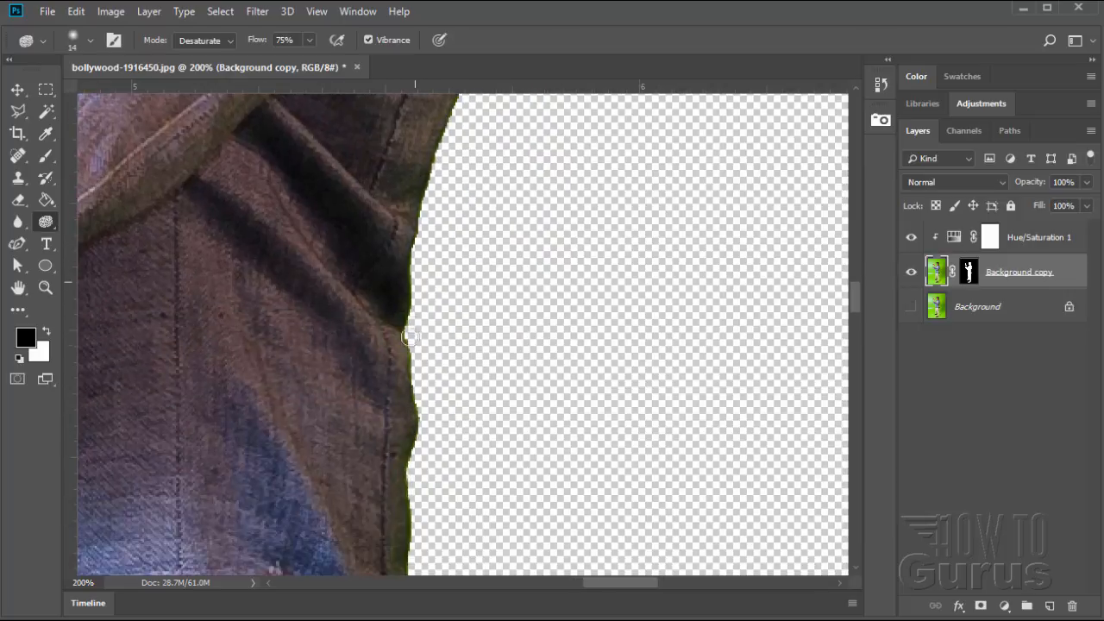
left_click_drag(421, 520, 493, 206)
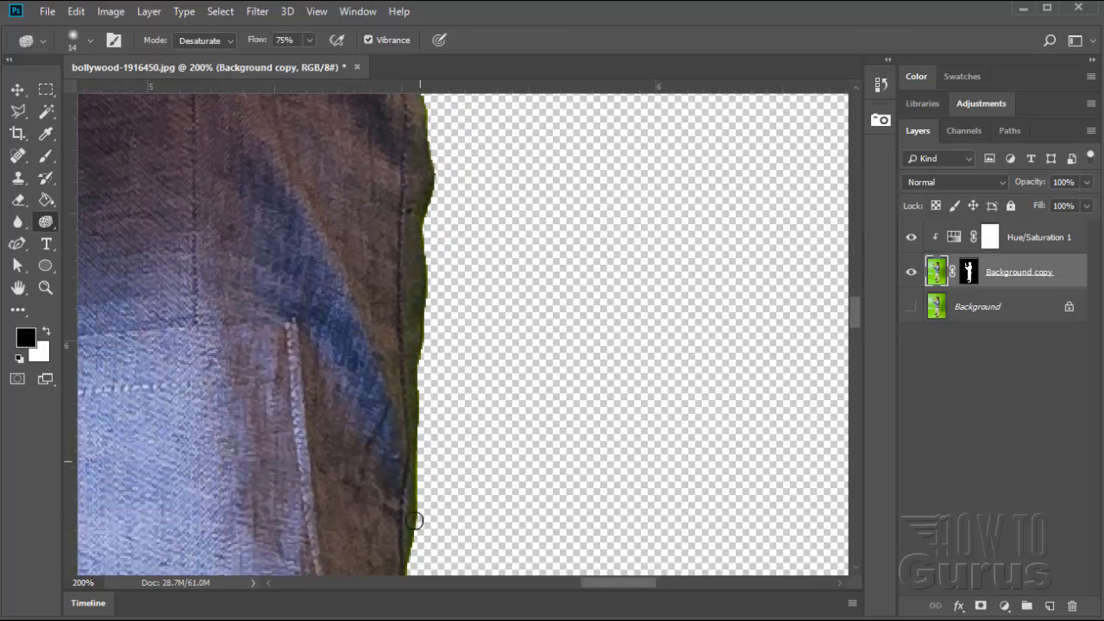
left_click_drag(468, 565, 432, 285)
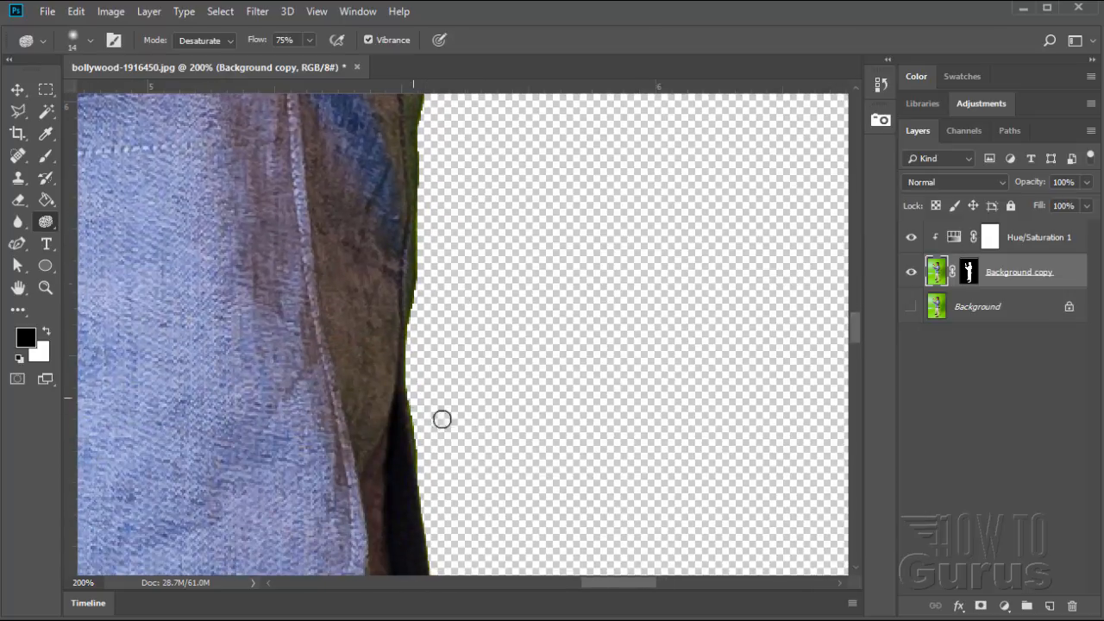
left_click_drag(431, 351, 422, 242)
left_click_drag(445, 419, 430, 249)
left_click_drag(471, 431, 467, 340)
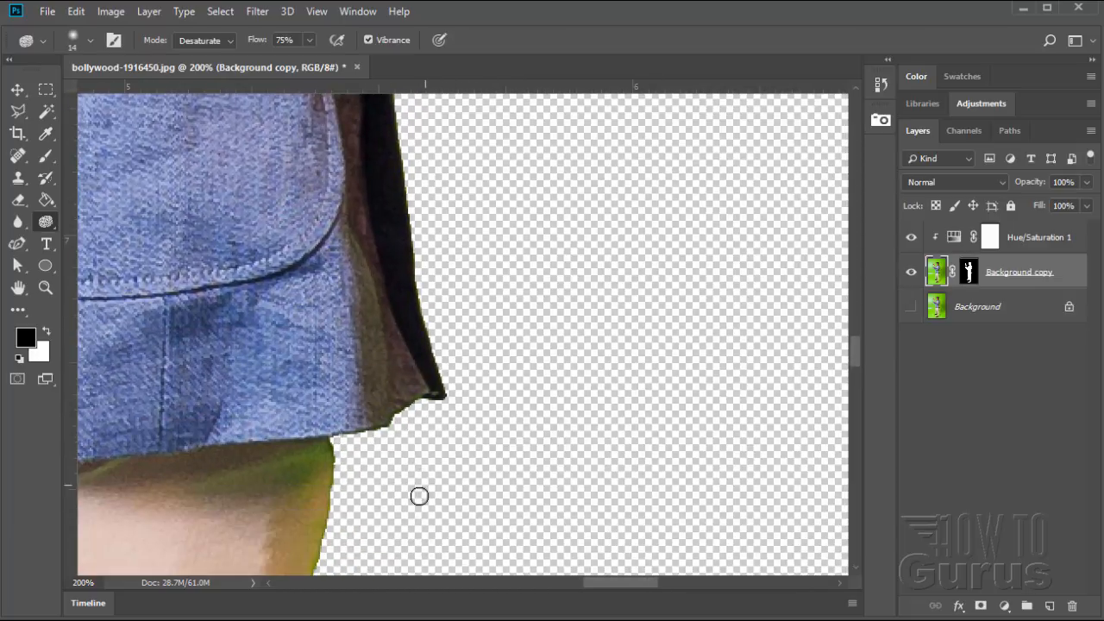
Step: Undo the trial desaturation on the trousers below the jacket hem and desaturate the thin green edge down the trouser leg to the cuff
left_click_drag(455, 480, 599, 333)
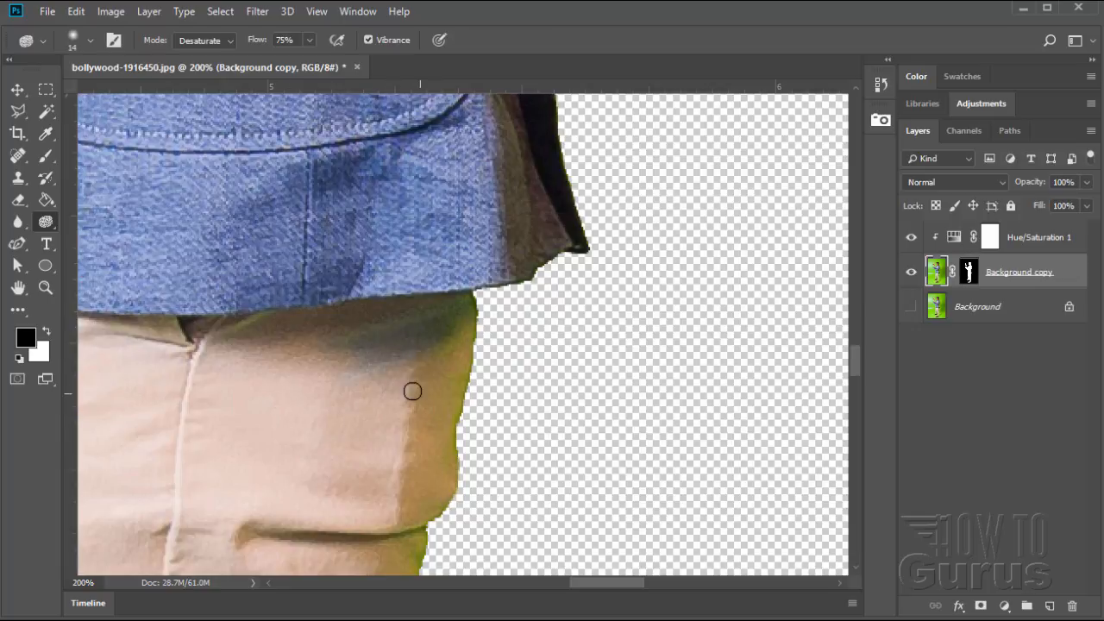
key("ctrl+alt+z")
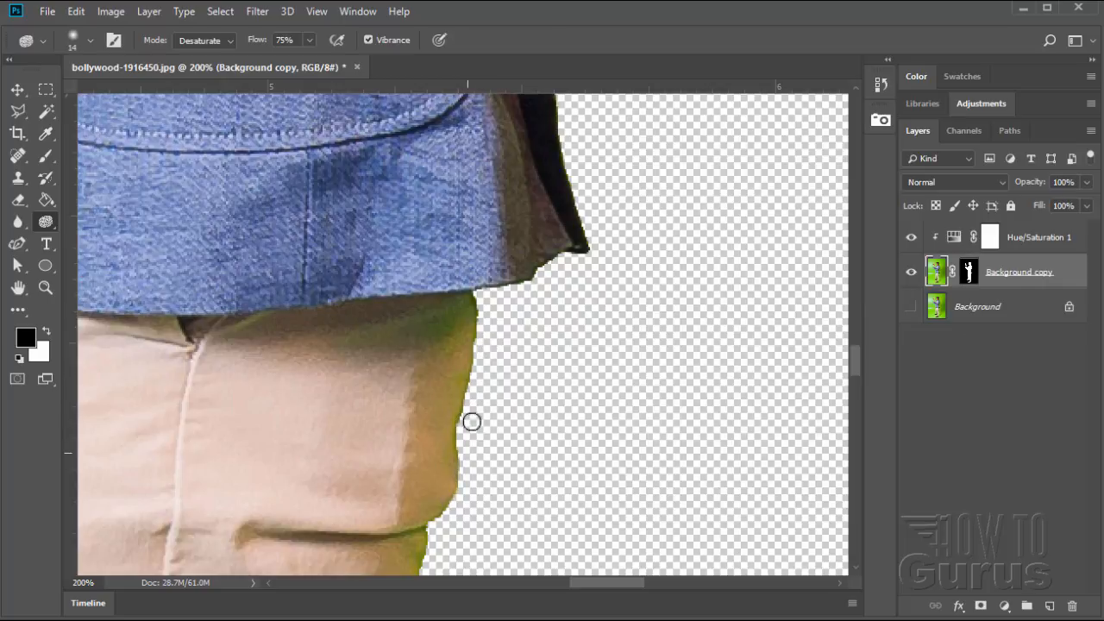
left_click_drag(468, 522, 455, 262)
left_click_drag(459, 548, 455, 267)
left_click_drag(468, 558, 457, 319)
mouse_move(471, 557)
left_mouse_down()
mouse_move(468, 448)
mouse_move(501, 451)
left_mouse_up()
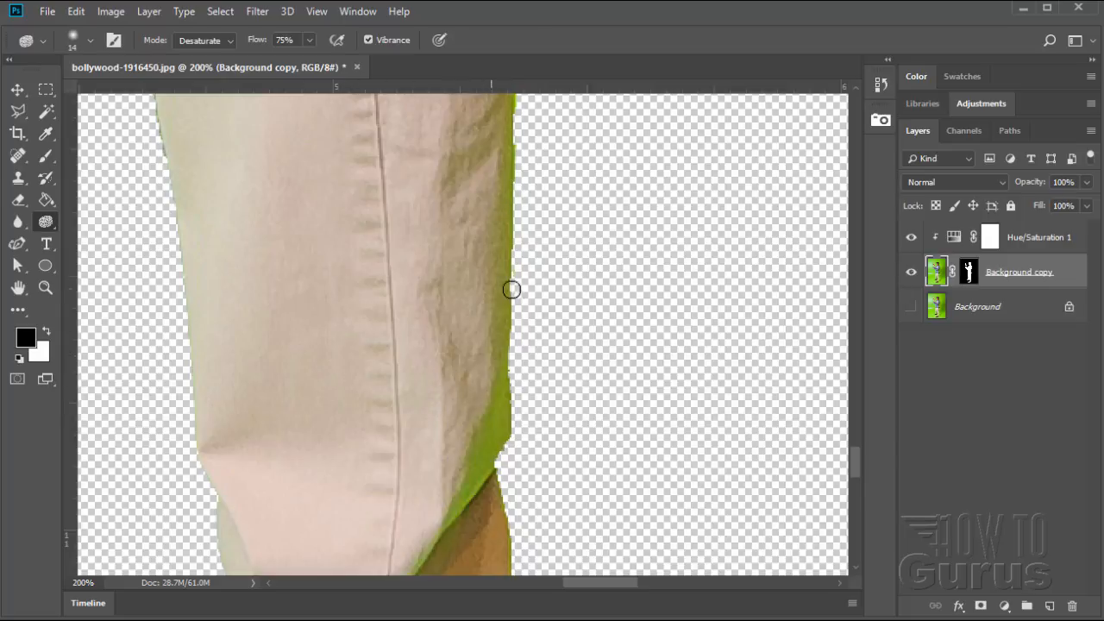
left_click_drag(563, 529, 539, 266)
left_click_drag(546, 382, 571, 233)
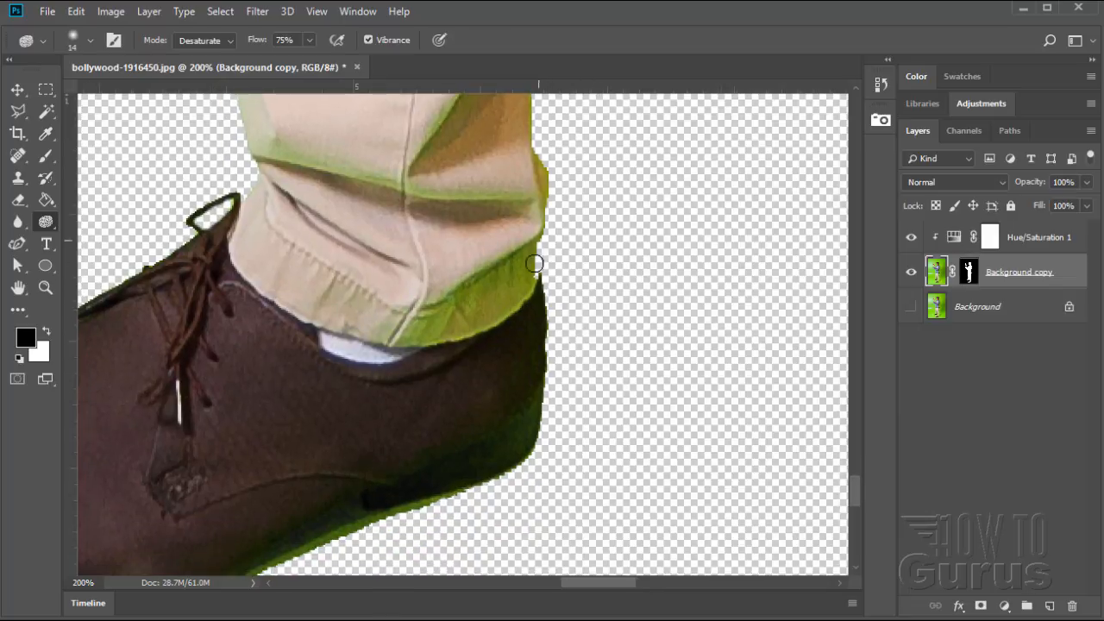
Step: Restore the trouser cuff's missing edge above the heel by painting white on the Background copy layer mask with a 4 px brush
left_click(968, 271)
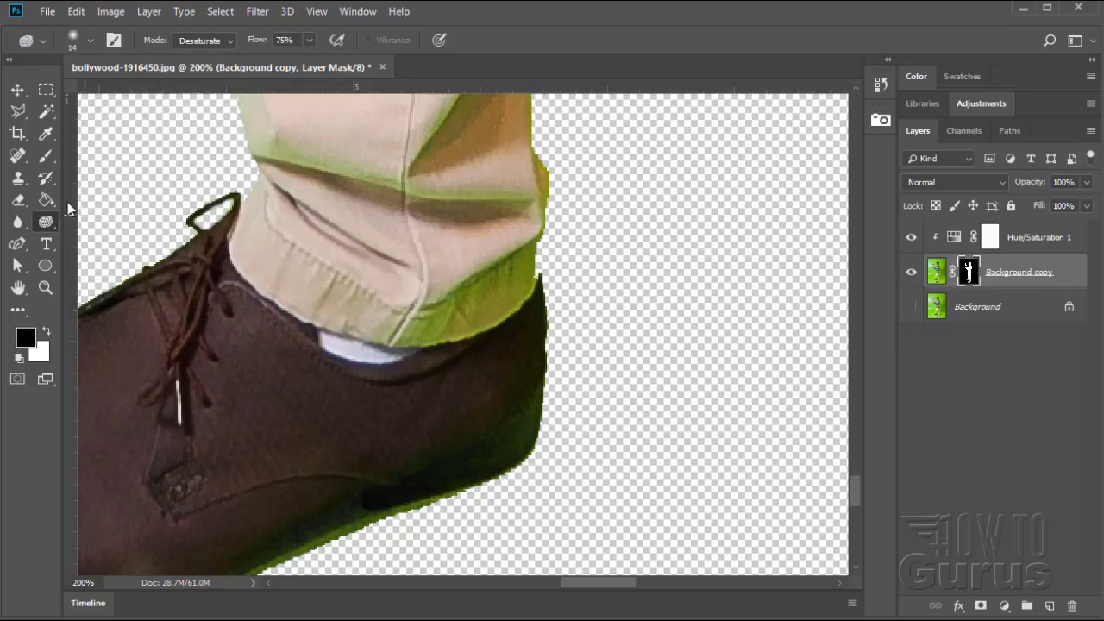
left_click(44, 158)
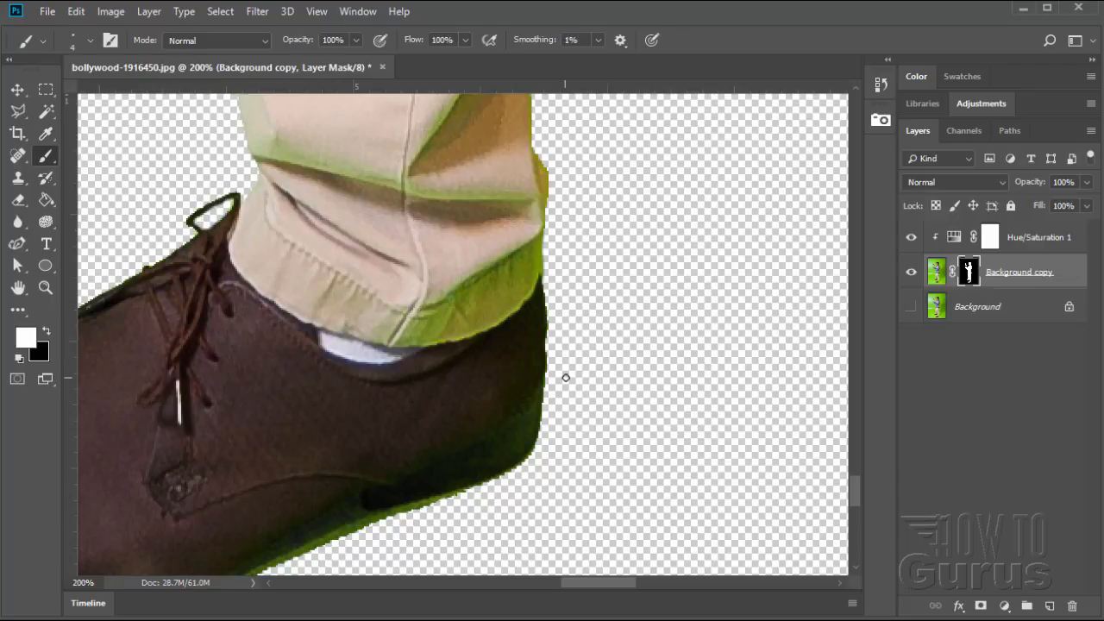
mouse_move(519, 502)
left_mouse_down()
mouse_move(566, 360)
mouse_move(621, 339)
left_mouse_up()
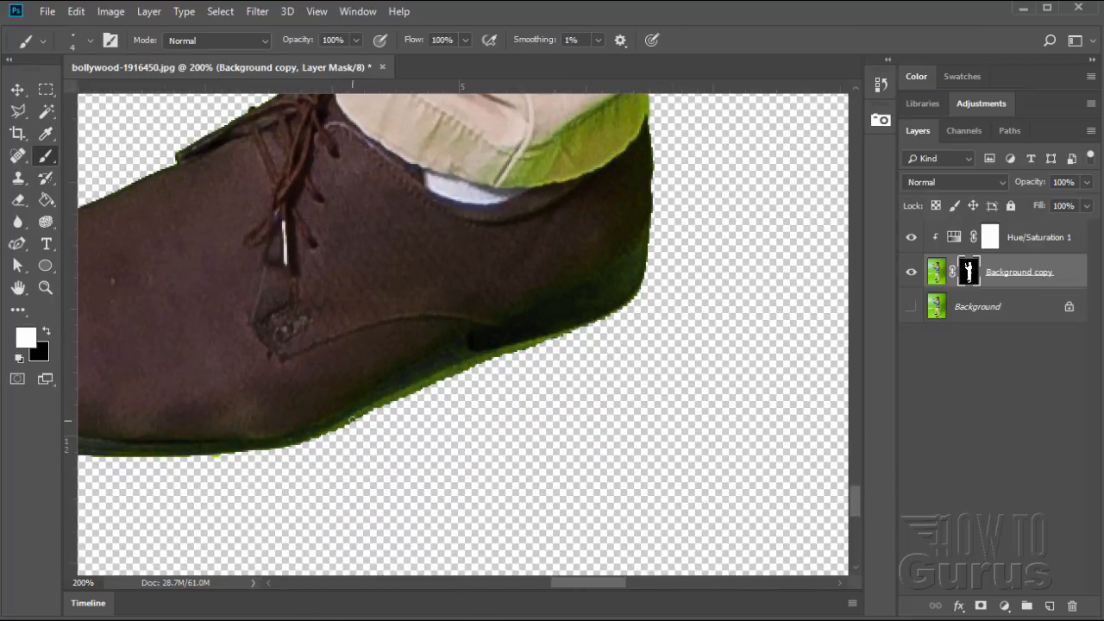
Step: Desaturate the green fringe around this shoe's sole, toe, upper edge and laces on the Background copy image with the Sponge tool
left_click(47, 221)
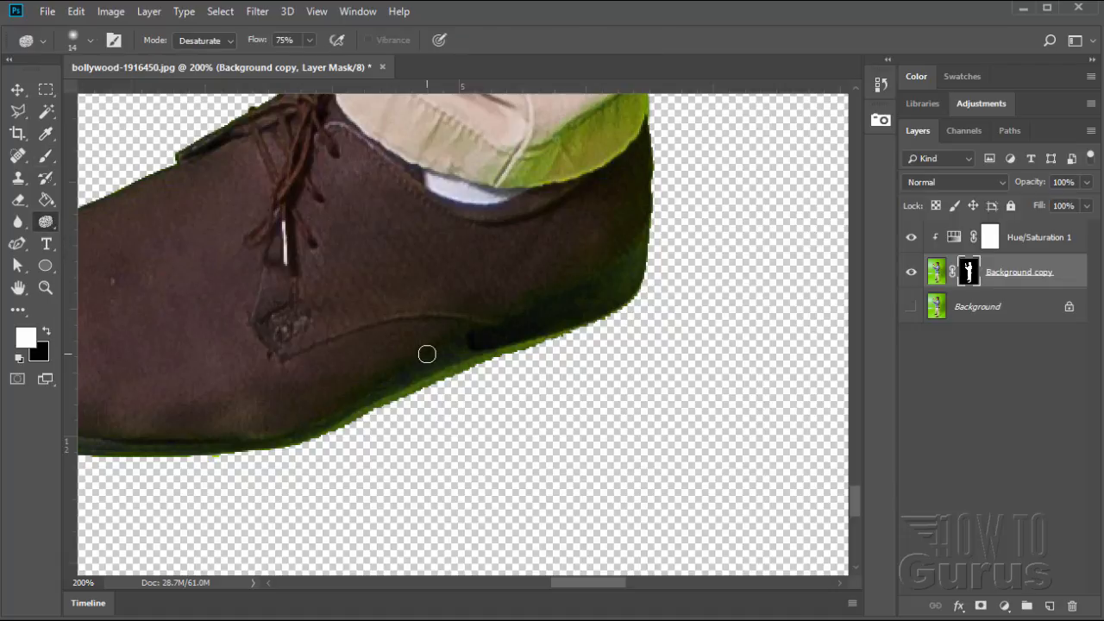
left_click(938, 273)
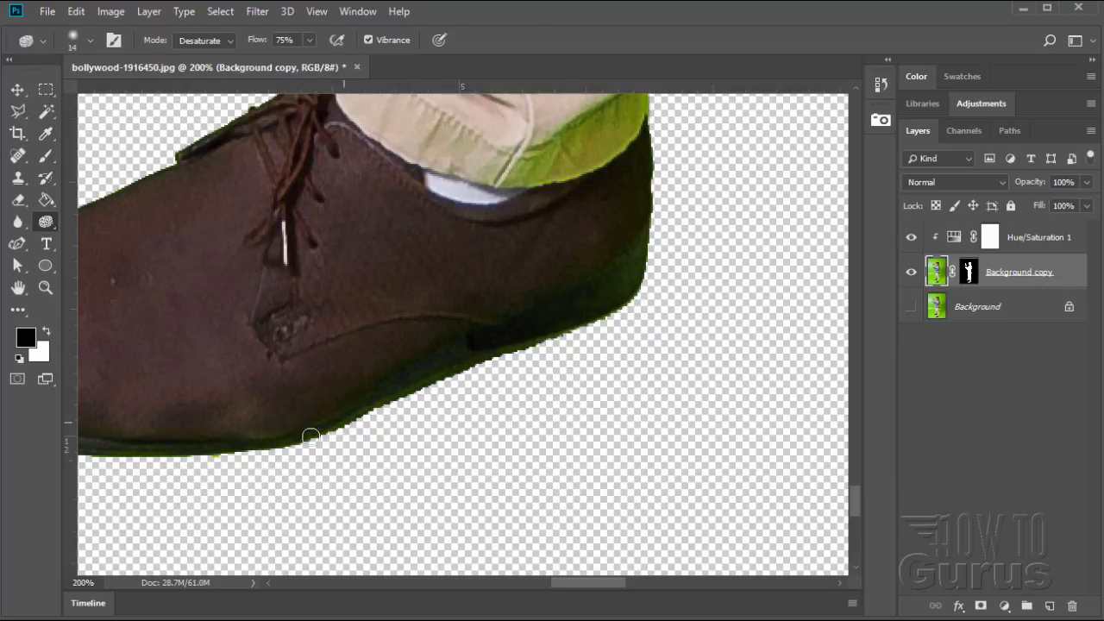
left_click_drag(364, 468, 555, 419)
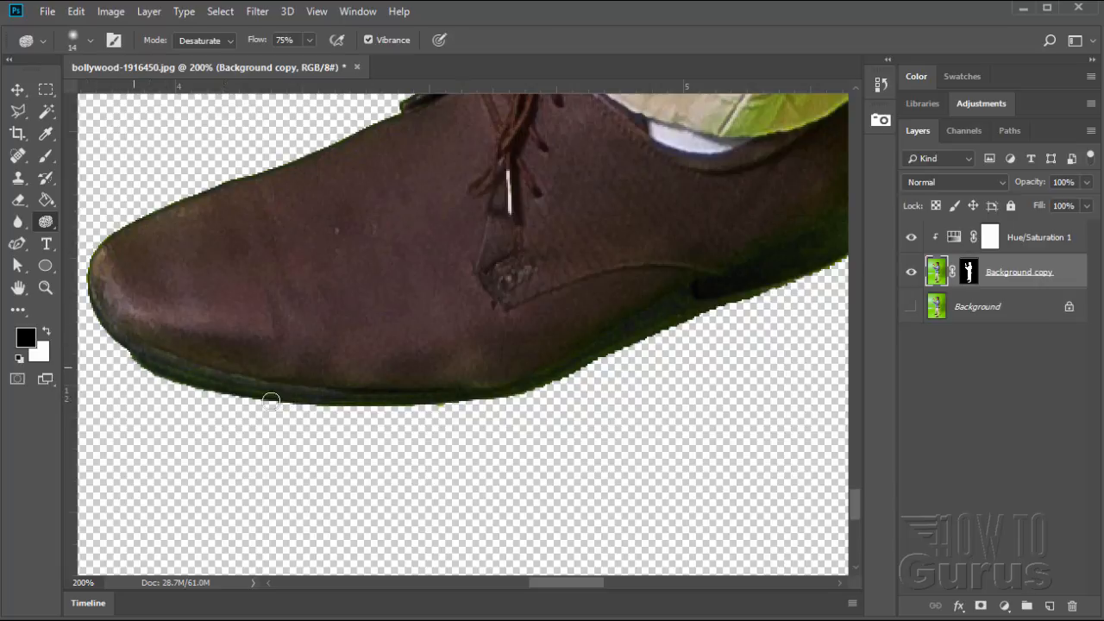
left_click_drag(101, 323, 164, 469)
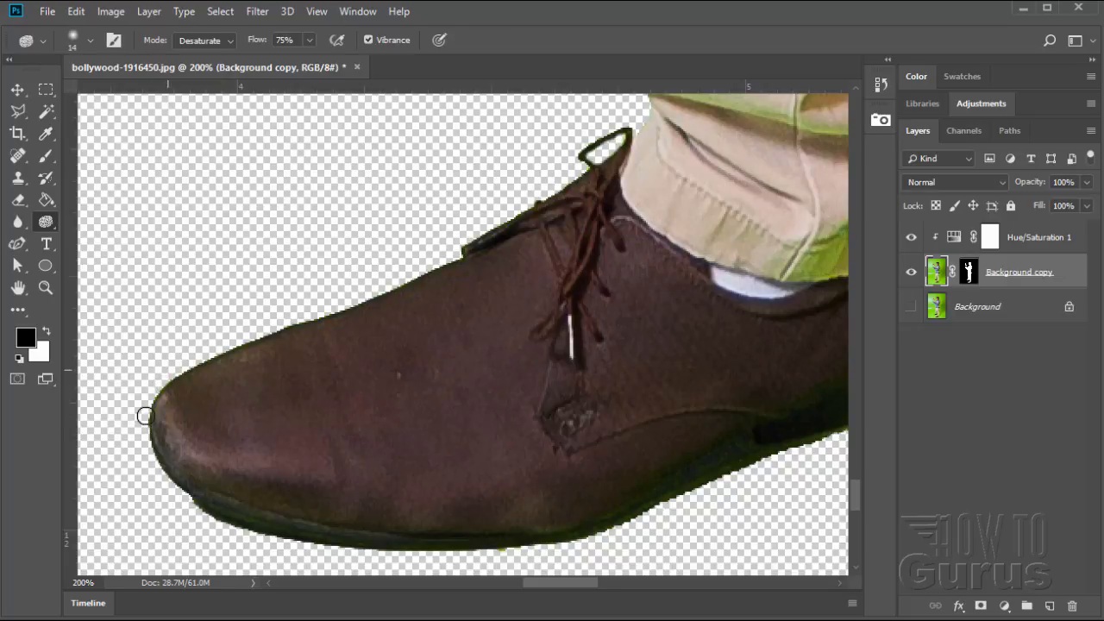
left_click_drag(402, 210, 180, 352)
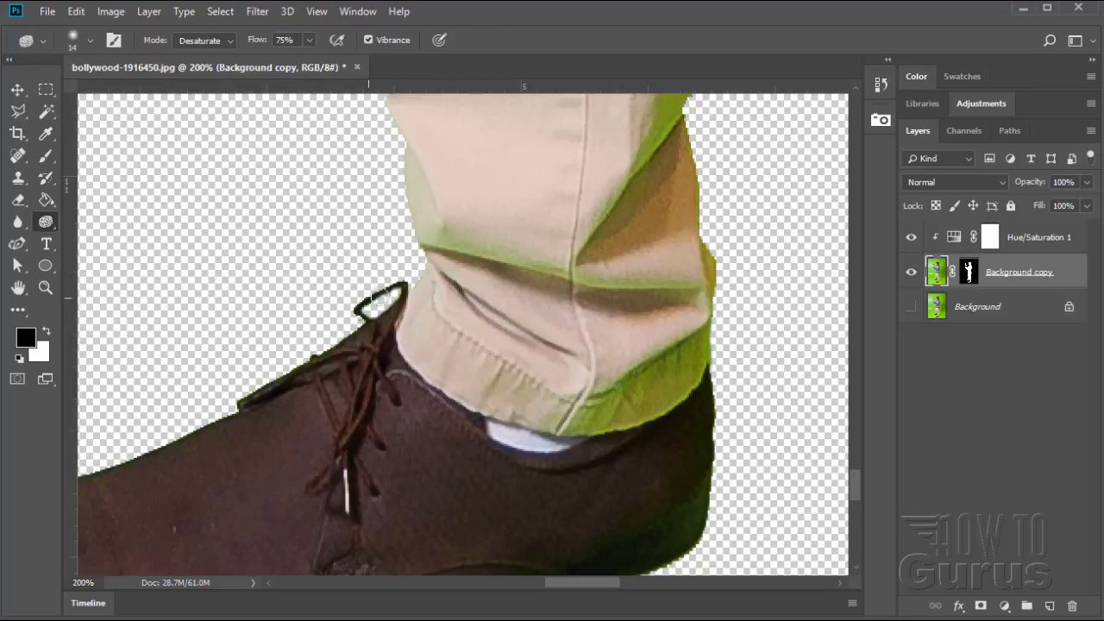
Step: Desaturate the green fringe around the other shoe's heel, sole, toe and laces
left_click_drag(273, 264, 426, 348)
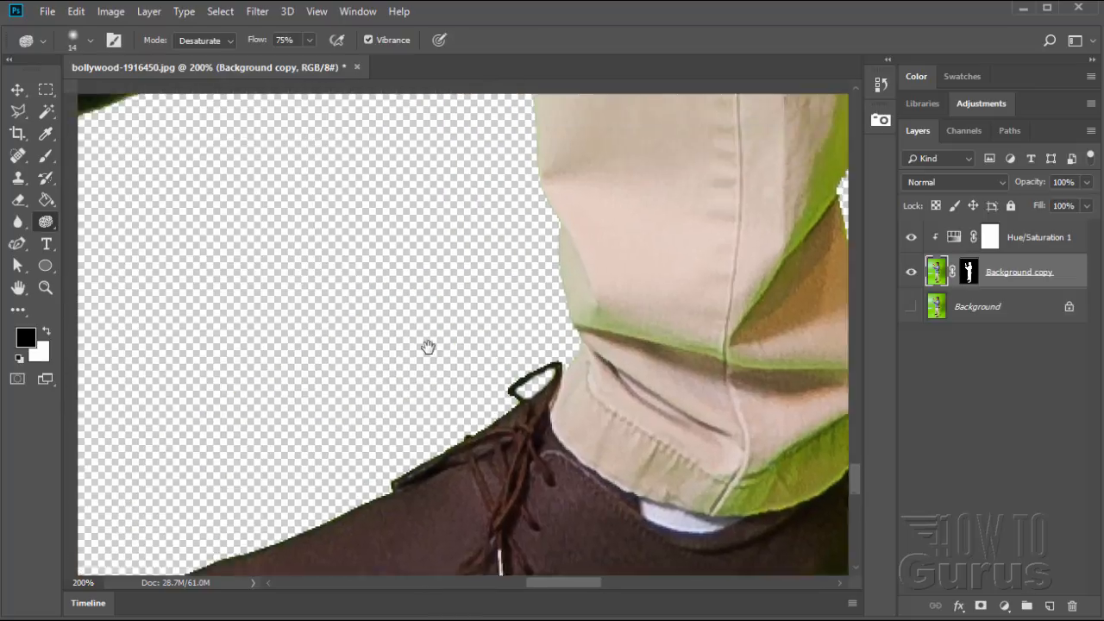
left_click_drag(200, 300, 485, 357)
mouse_move(284, 282)
left_mouse_down()
mouse_move(399, 387)
mouse_move(346, 461)
left_mouse_up()
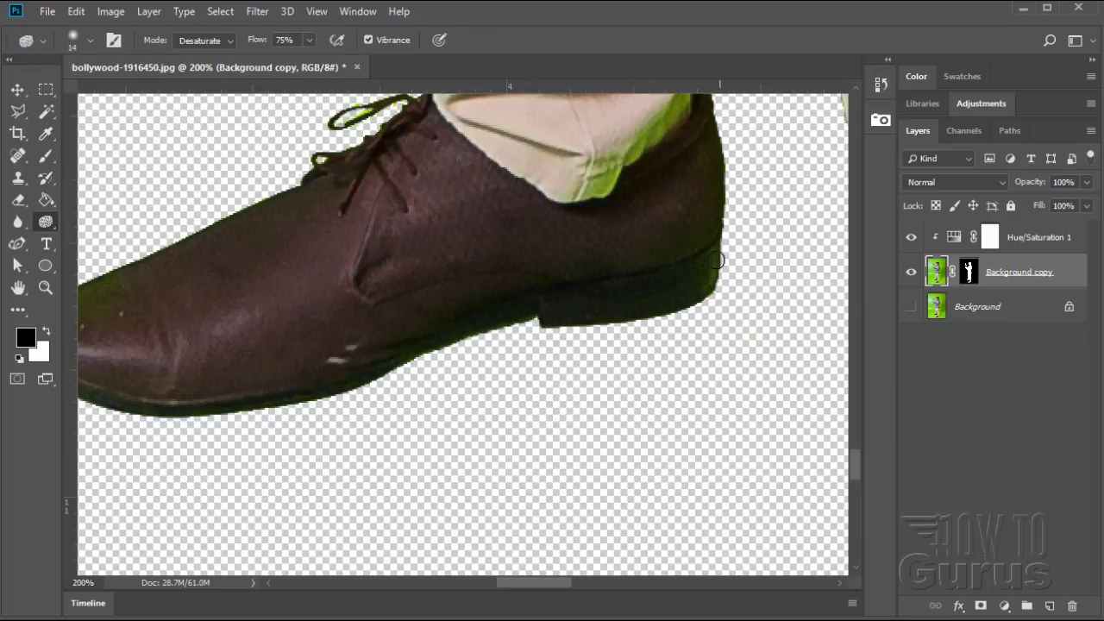
left_click_drag(709, 296, 719, 262)
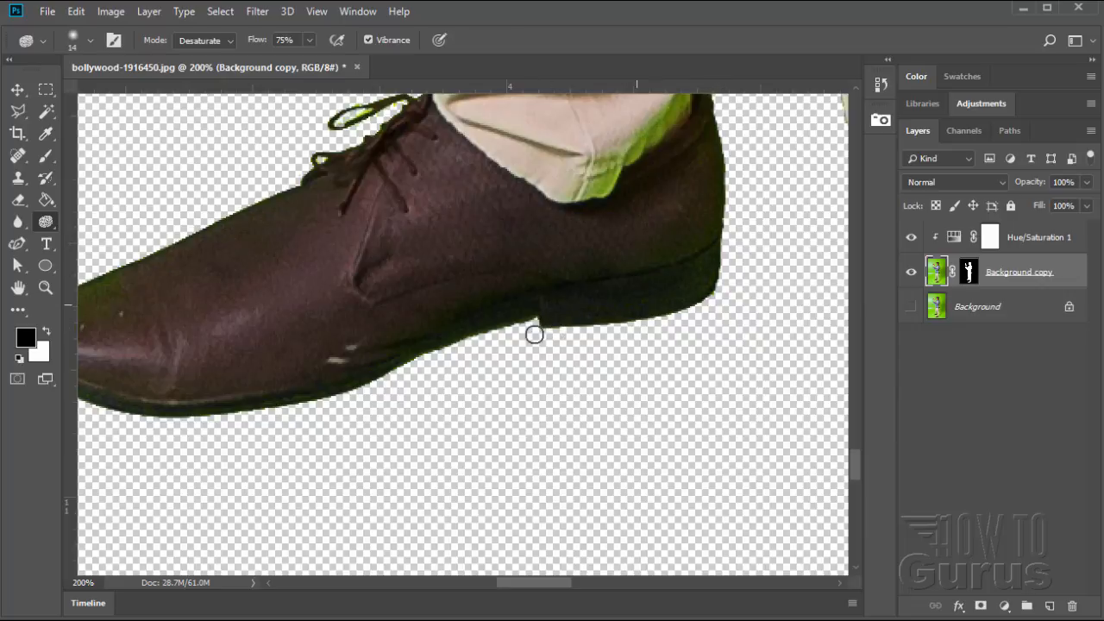
left_click_drag(533, 334, 478, 338)
left_click_drag(192, 426, 337, 436)
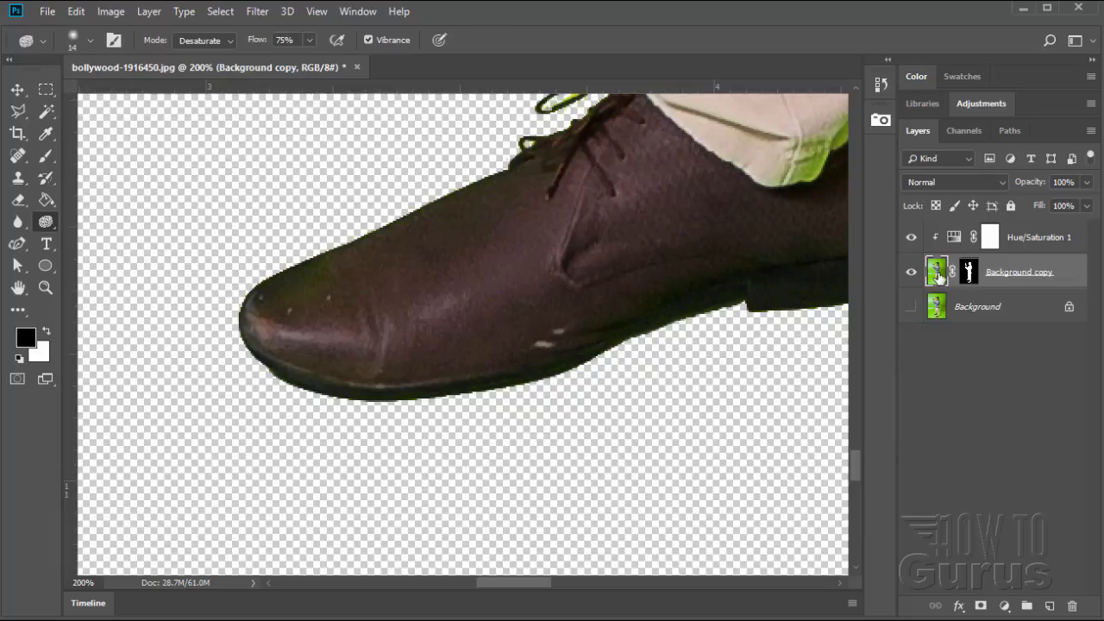
left_click_drag(485, 170, 231, 403)
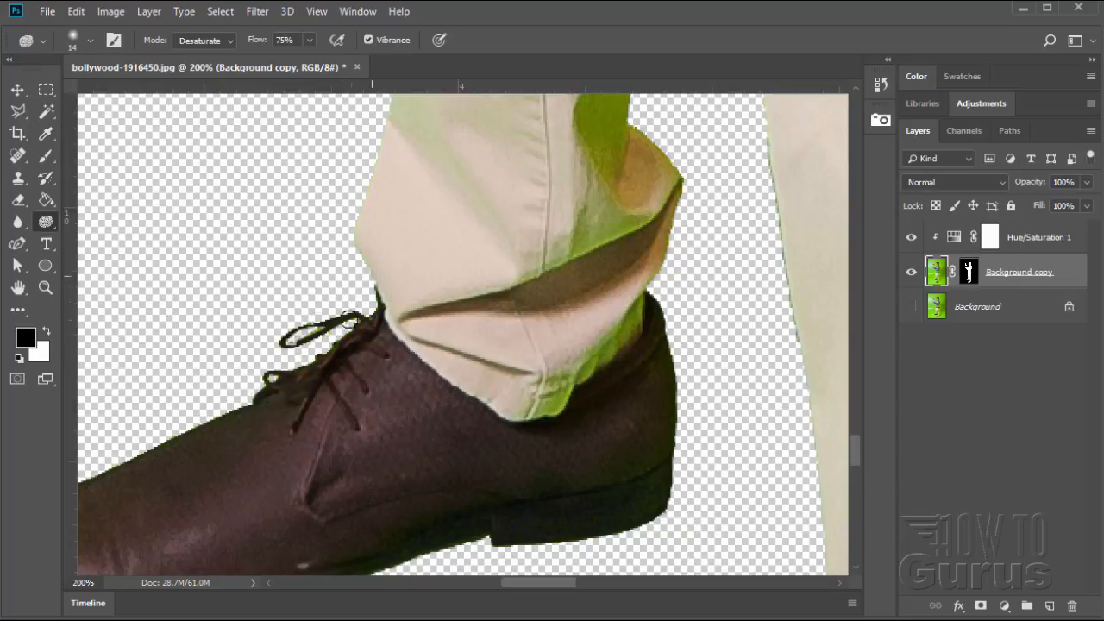
scroll(330, 239, "up", 8)
scroll(320, 198, "up", 10)
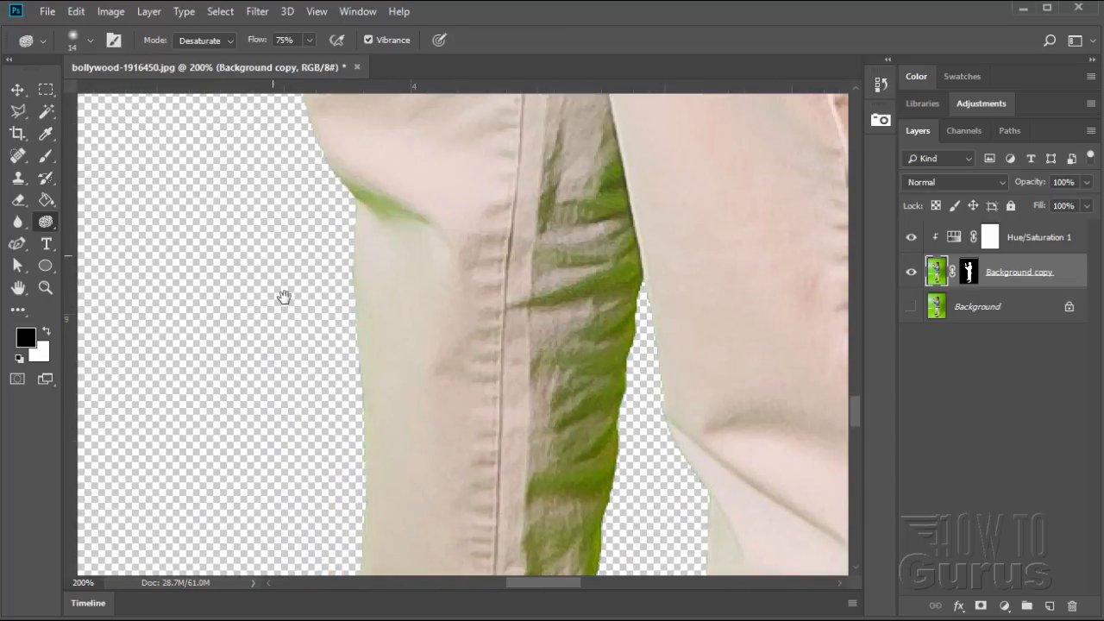
Step: Desaturate the green streaks along the outer edge of the jacket's hanging flap on the Background copy image
scroll(285, 406, "up", 10)
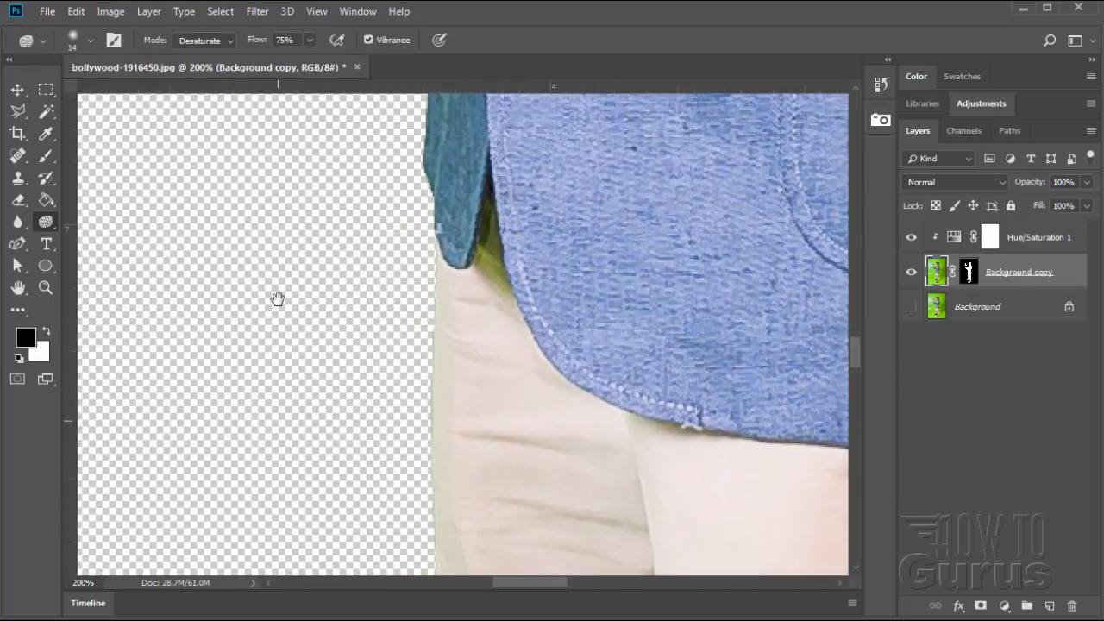
scroll(309, 251, "down", 4)
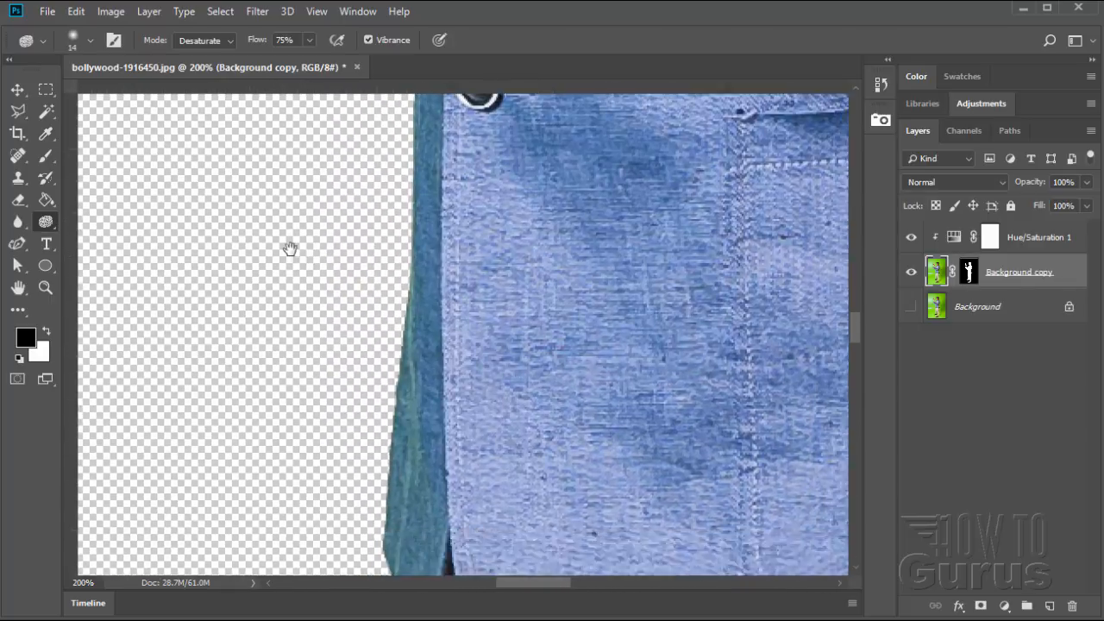
left_click_drag(429, 237, 420, 407)
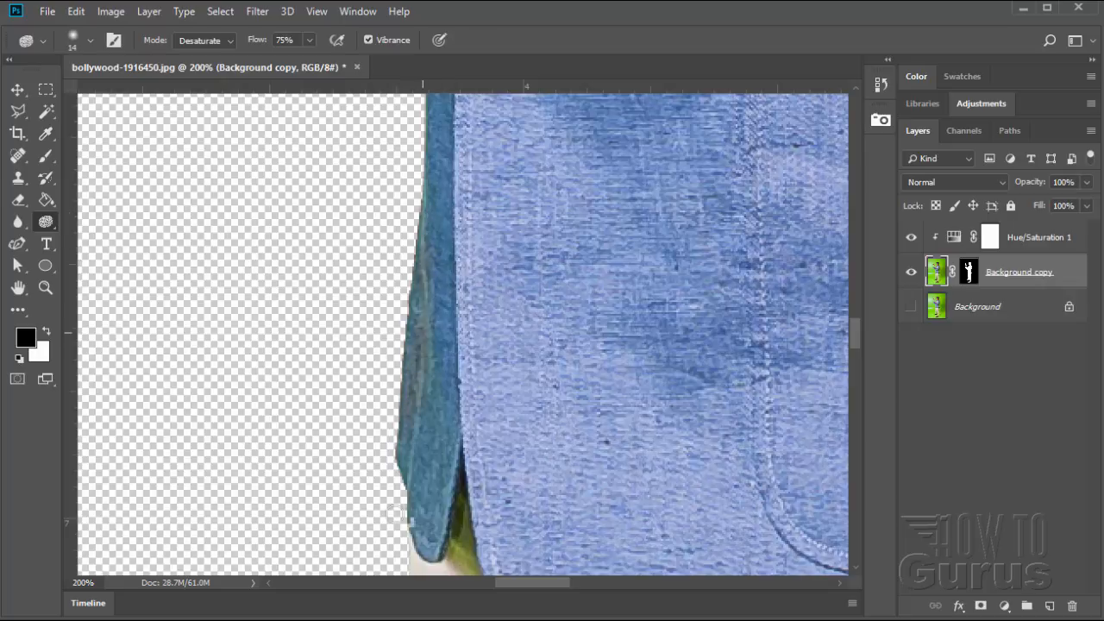
Step: Examine the jacket front, sleeve cuff, watch, raised arm and fingers for remaining green fringe
key("space")
left_click_drag(355, 181, 315, 361)
mouse_move(313, 170)
left_mouse_down()
mouse_move(301, 305)
mouse_move(311, 362)
left_mouse_up()
left_click_drag(309, 265, 314, 348)
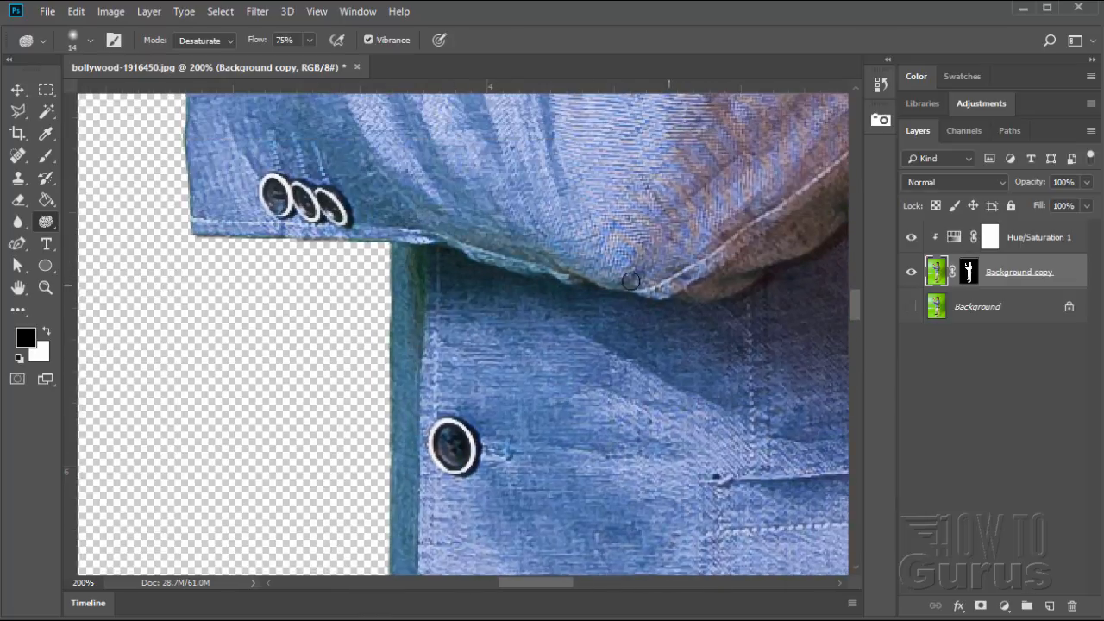
left_click_drag(261, 259, 309, 405)
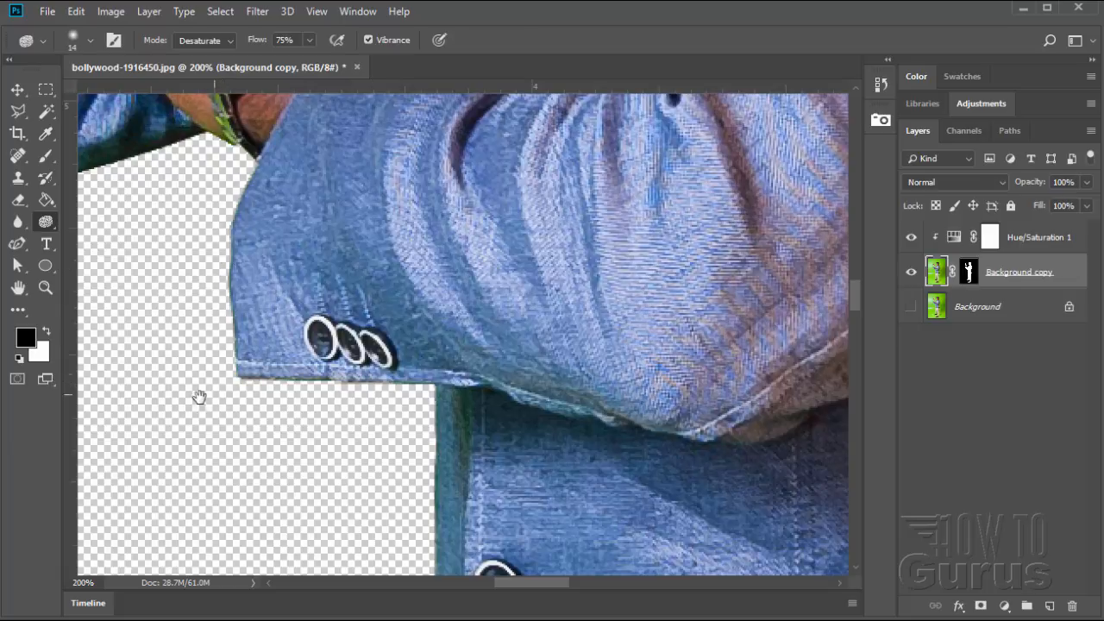
mouse_move(192, 269)
left_mouse_down()
mouse_move(231, 389)
mouse_move(307, 520)
left_mouse_up()
left_click_drag(249, 389, 319, 407)
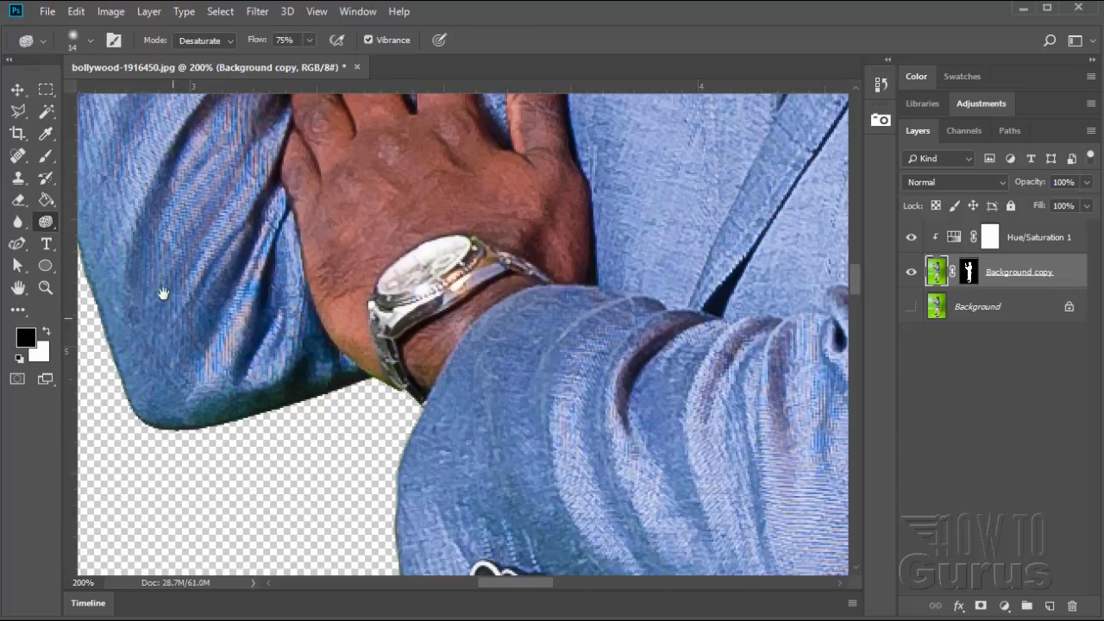
left_click_drag(164, 295, 354, 408)
mouse_move(215, 111)
left_mouse_down()
mouse_move(249, 301)
mouse_move(344, 333)
left_mouse_up()
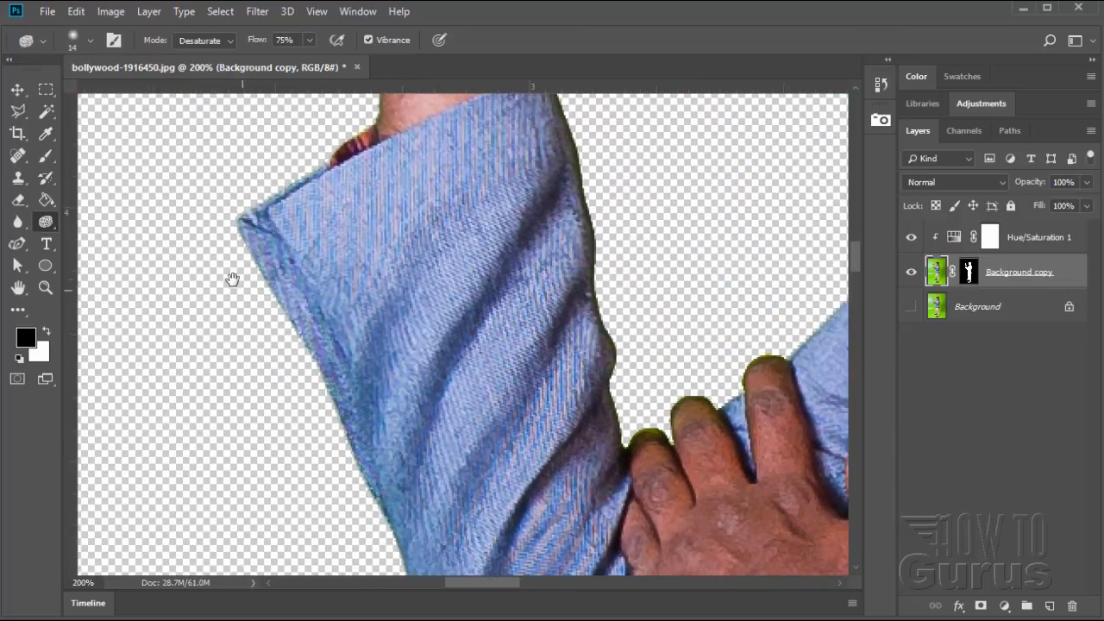
mouse_move(241, 243)
left_mouse_down()
mouse_move(326, 388)
mouse_move(380, 526)
left_mouse_up()
left_click_drag(642, 357, 414, 387)
left_click_drag(529, 316, 377, 311)
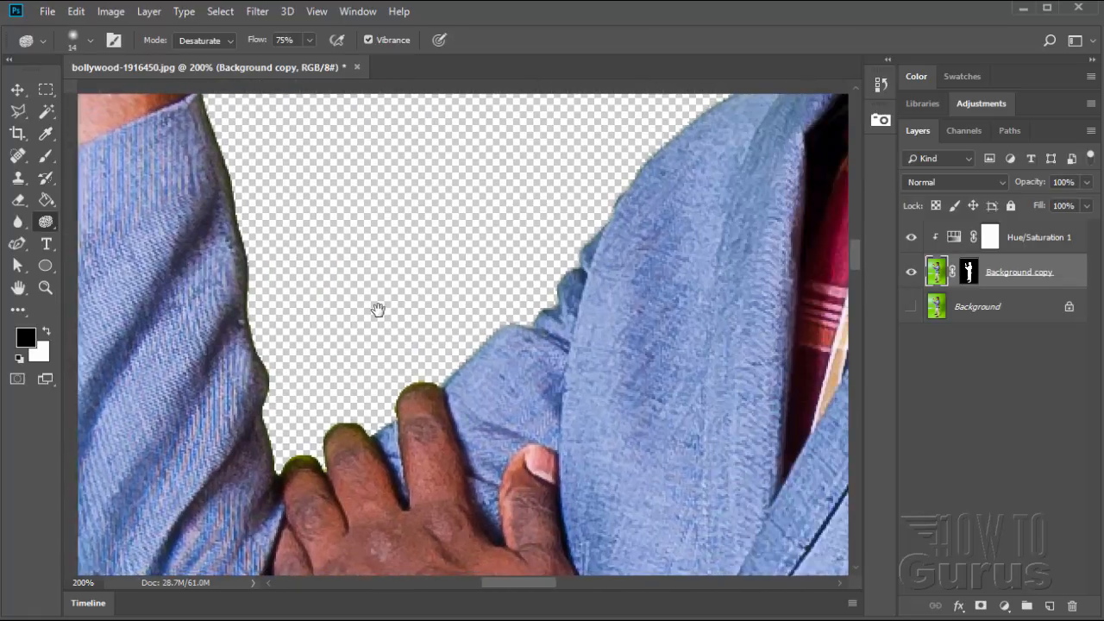
left_click_drag(450, 316, 288, 268)
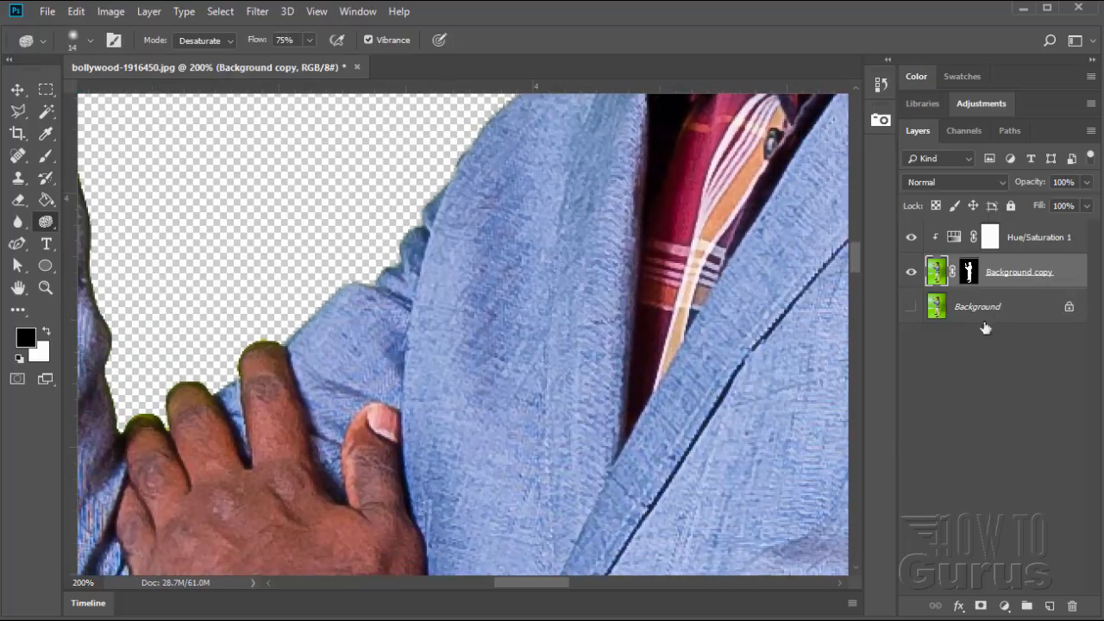
Step: Soften the edge of the Background copy layer mask with a Gaussian Blur of 0.7 pixels, checking it at the shoulder
left_click(969, 272)
left_click_drag(841, 294, 377, 346)
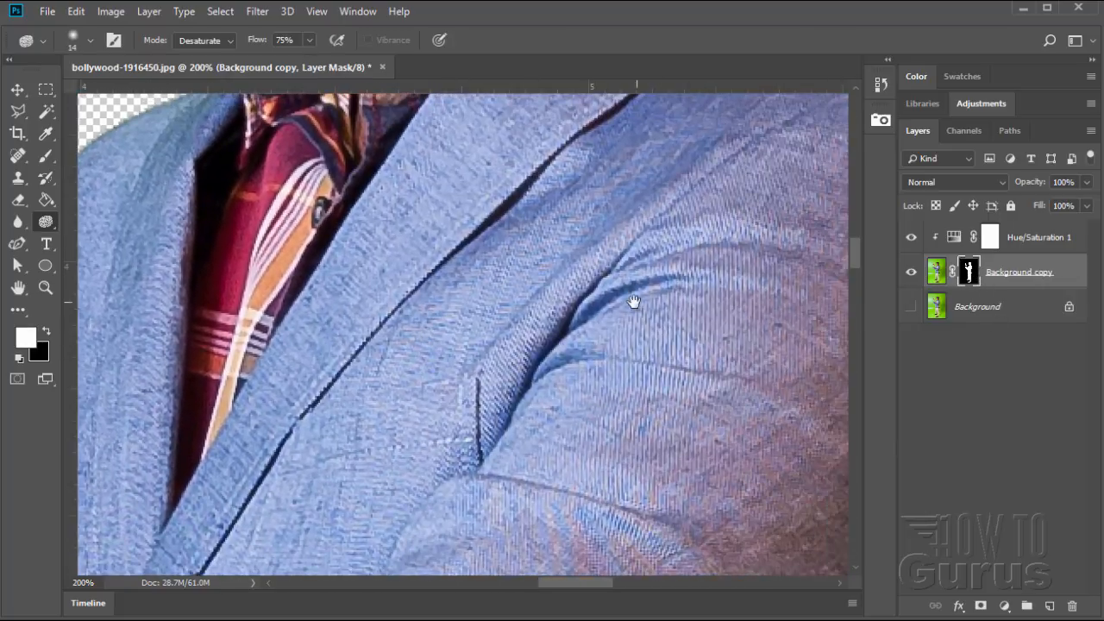
left_click_drag(635, 302, 418, 431)
left_click_drag(400, 382, 306, 248)
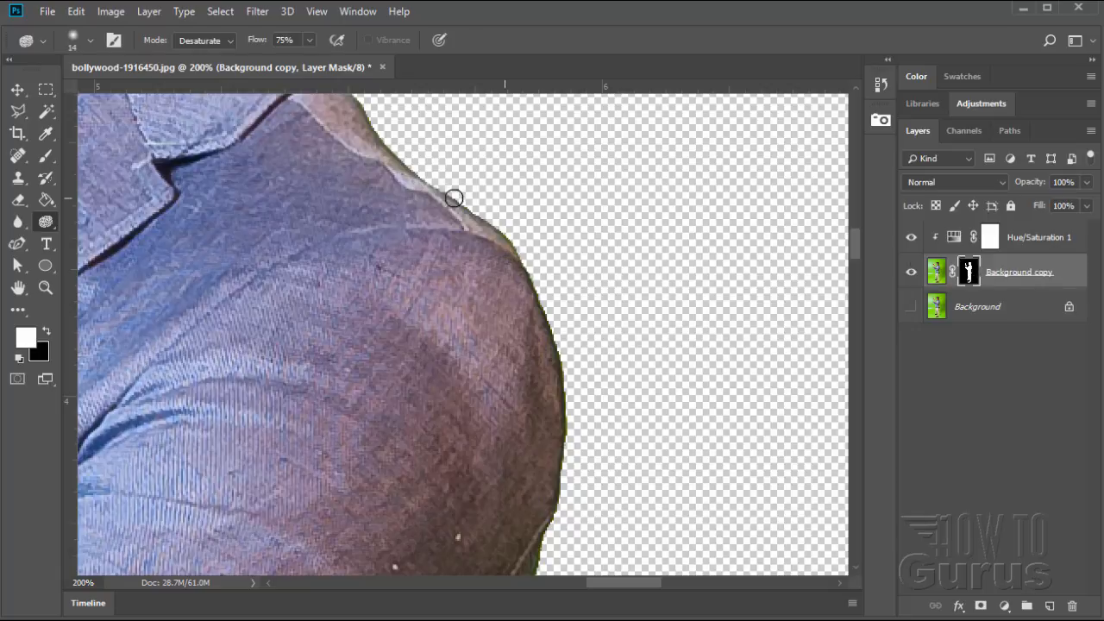
left_click(258, 13)
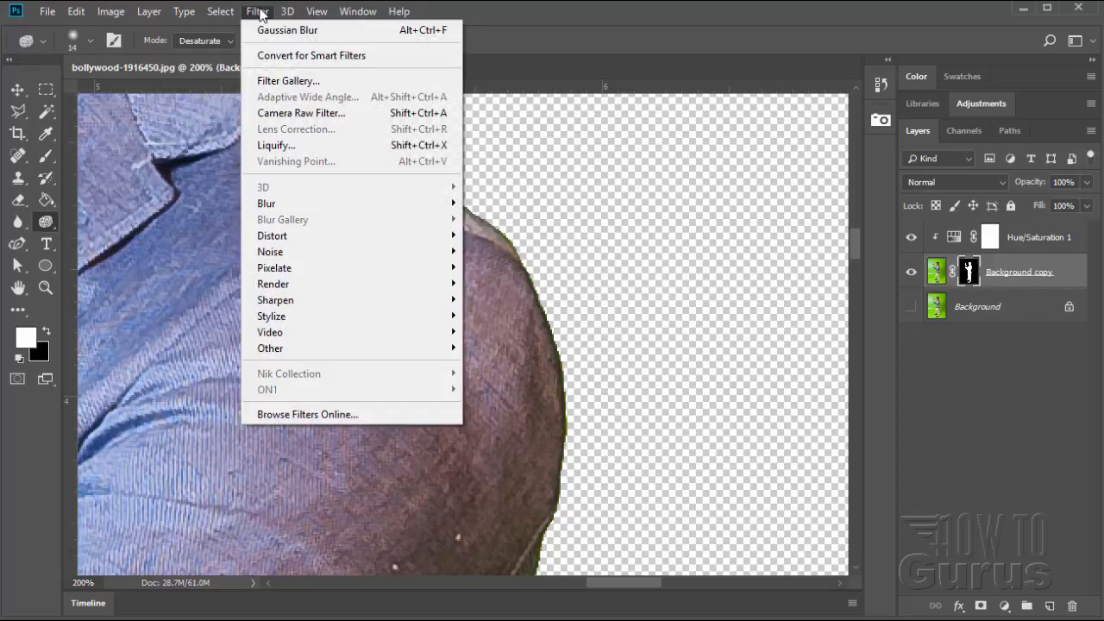
mouse_move(294, 208)
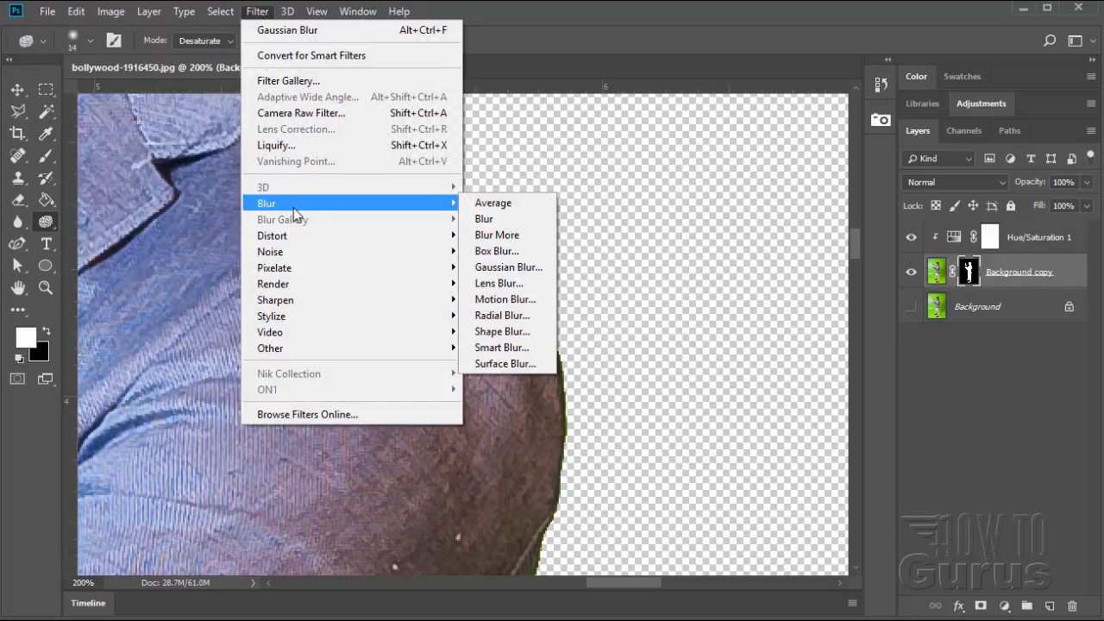
left_click(509, 268)
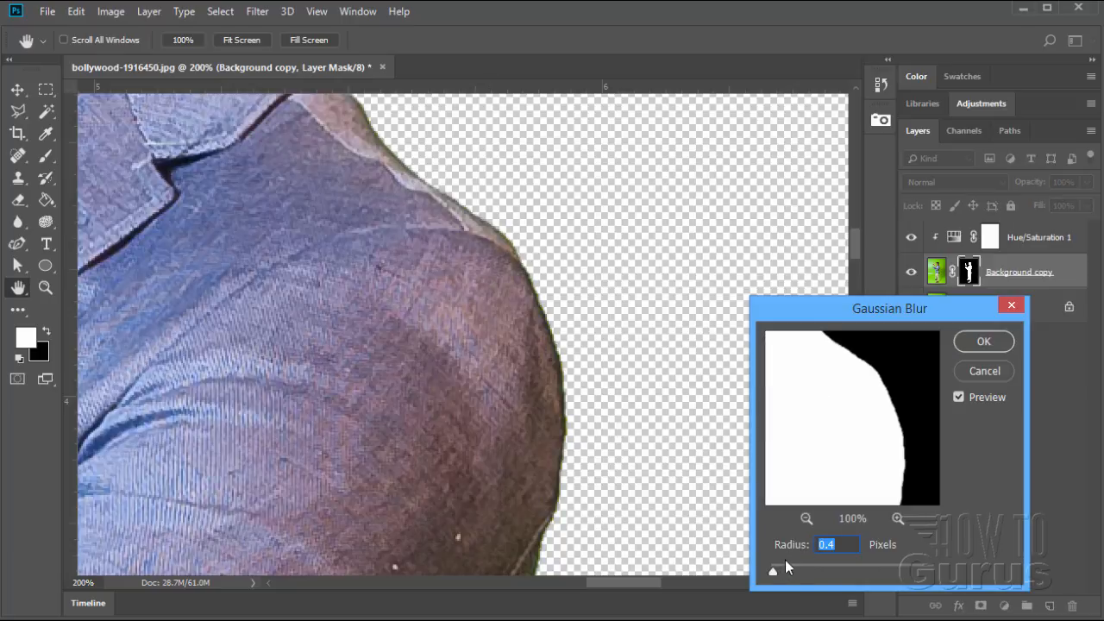
left_click_drag(773, 573, 781, 579)
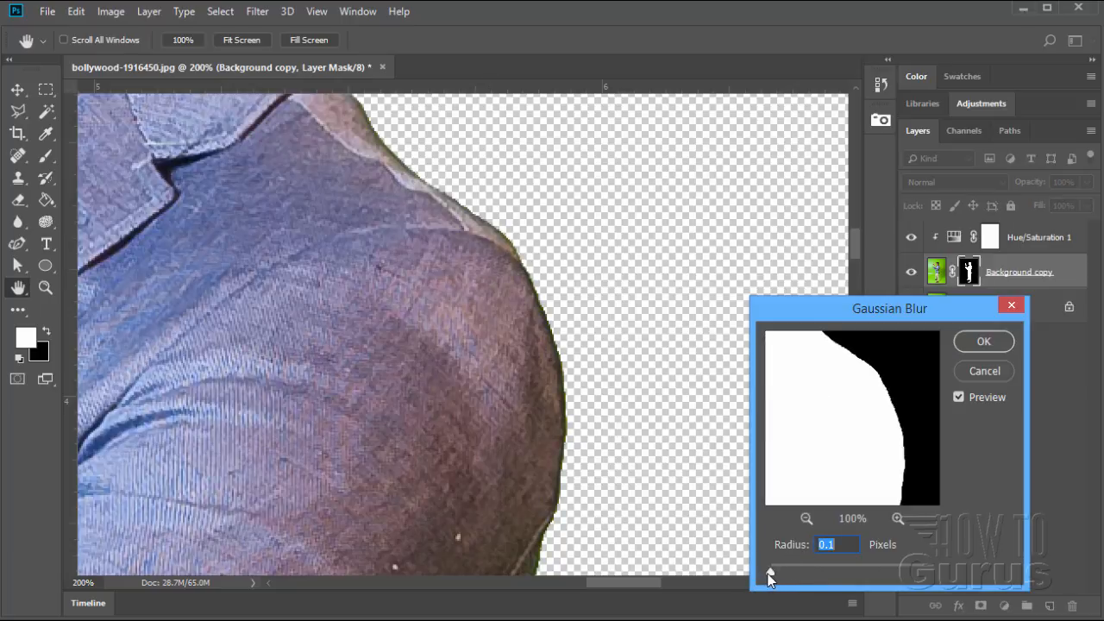
left_click_drag(770, 576, 774, 574)
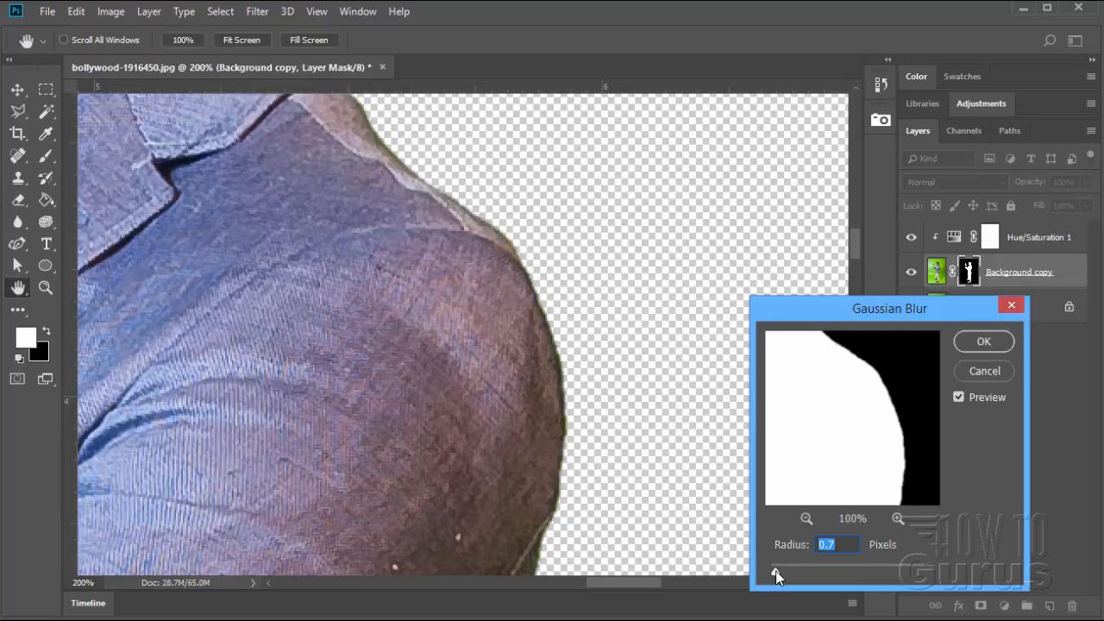
left_click_drag(775, 571, 775, 578)
left_click(982, 342)
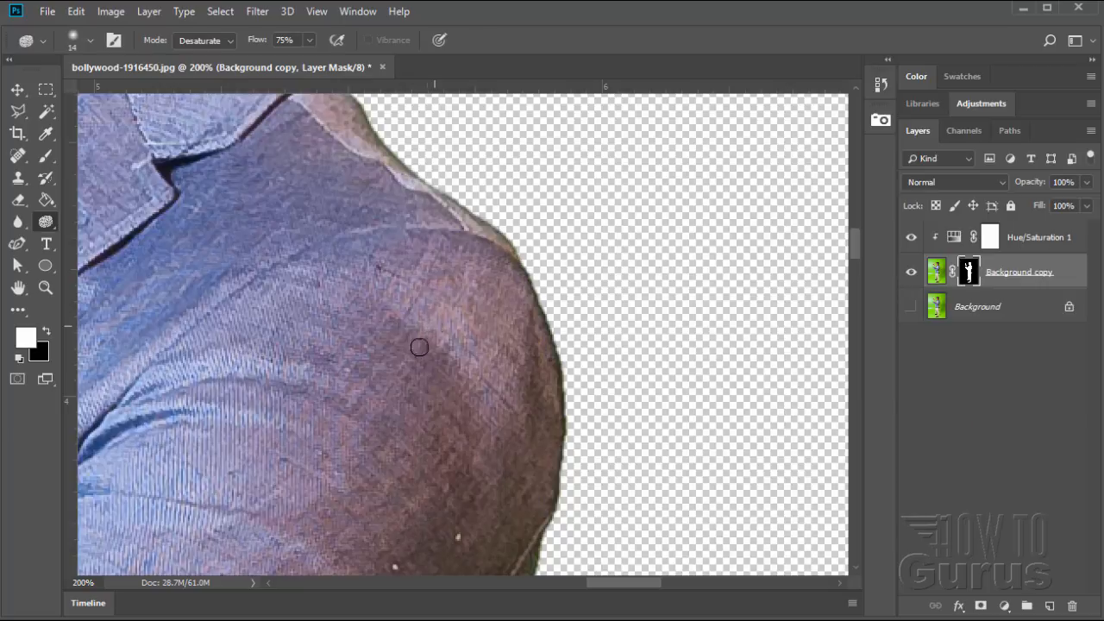
Step: Examine the whole cutout at 50% zoom, from the head down to the trousers and shoes, for leftover green spill
left_click(46, 288)
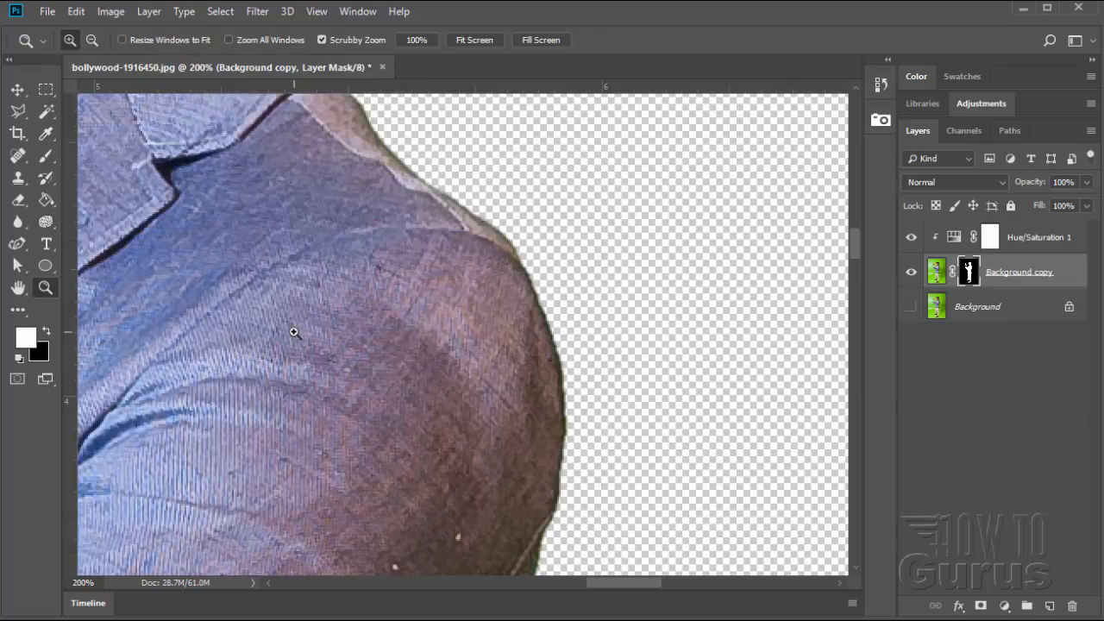
left_click(345, 362, "alt")
left_click(293, 389, "alt")
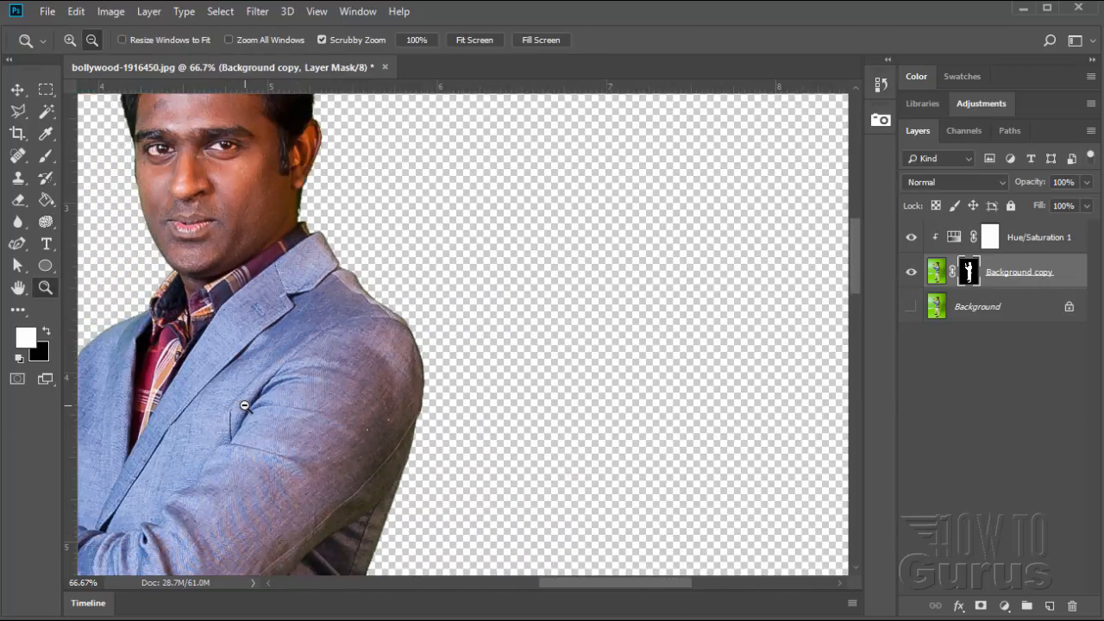
left_click(244, 405, "alt")
left_click_drag(573, 581, 510, 583)
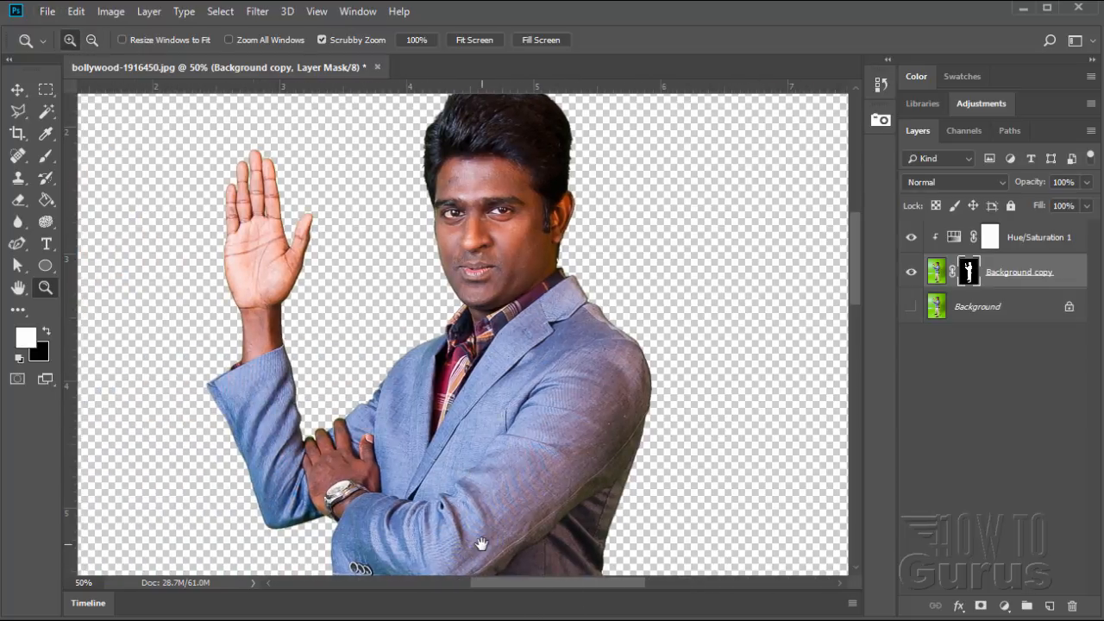
left_click_drag(481, 545, 473, 305)
left_click_drag(450, 535, 461, 278)
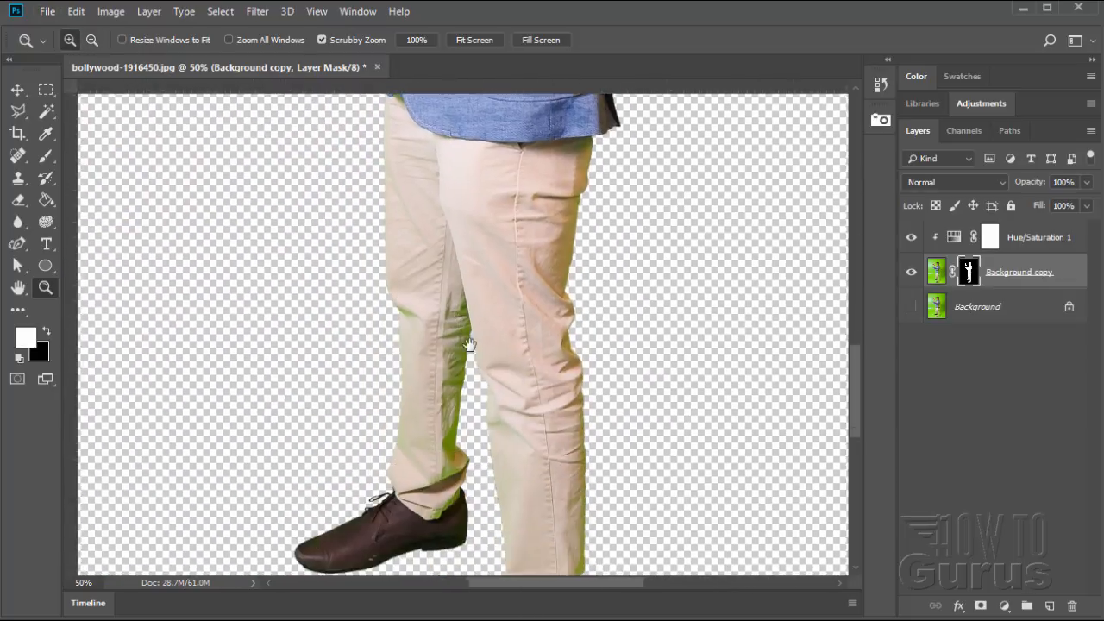
left_click_drag(484, 483, 393, 397)
left_click_drag(391, 273, 370, 365)
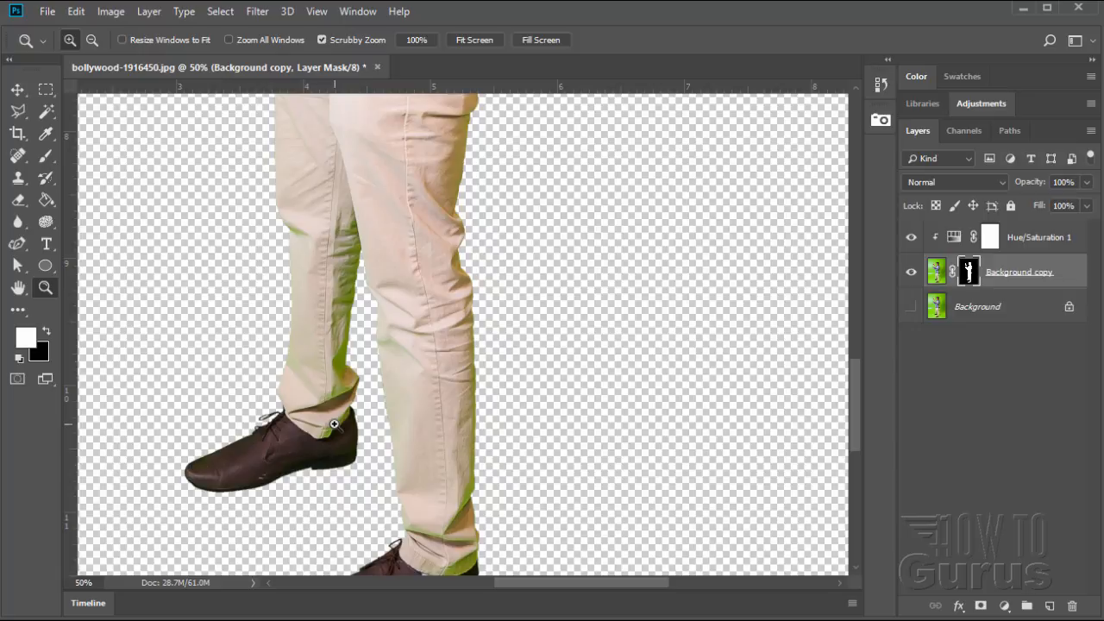
Step: Outline the rear trouser leg from the knee to the cuff on the Background copy image with a Polygonal Lasso selection
left_click(937, 272)
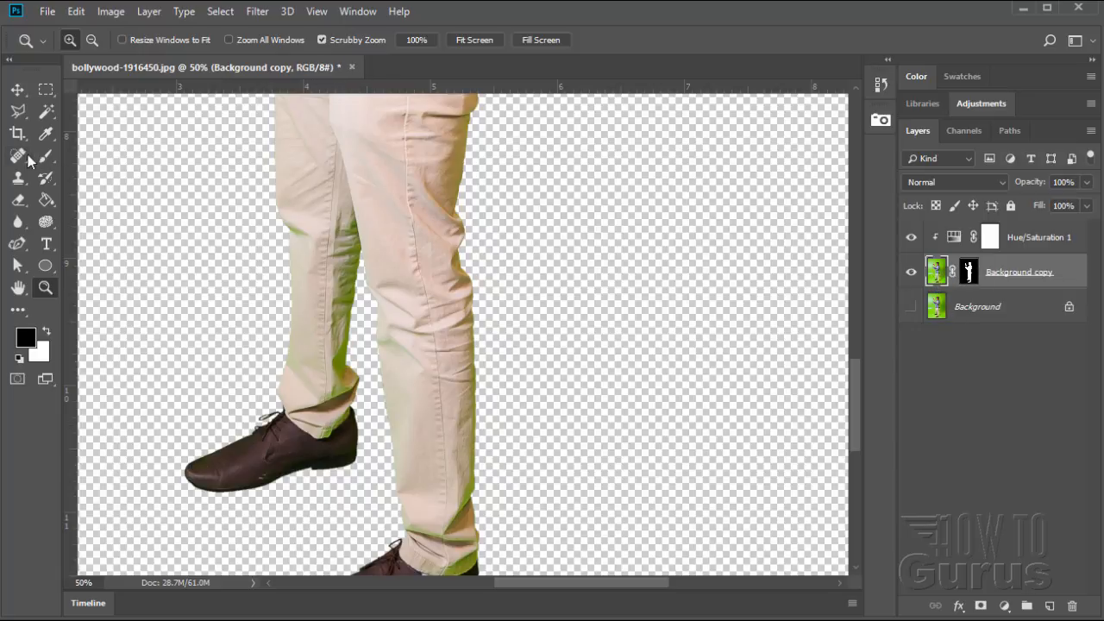
left_click(17, 113)
left_click(270, 198)
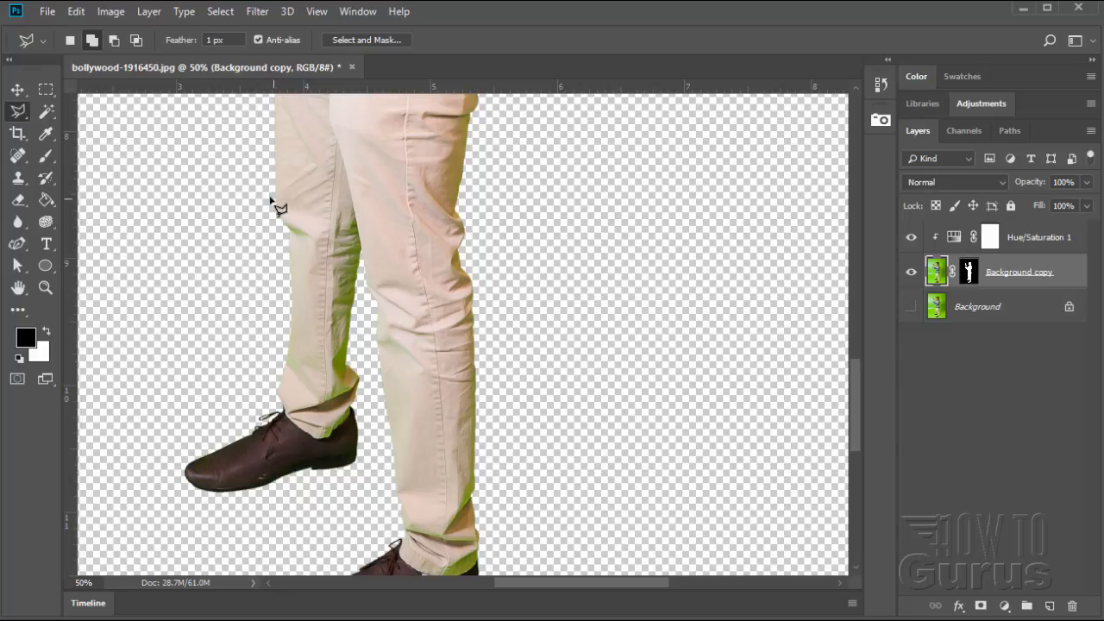
left_click(284, 258)
left_click(314, 440)
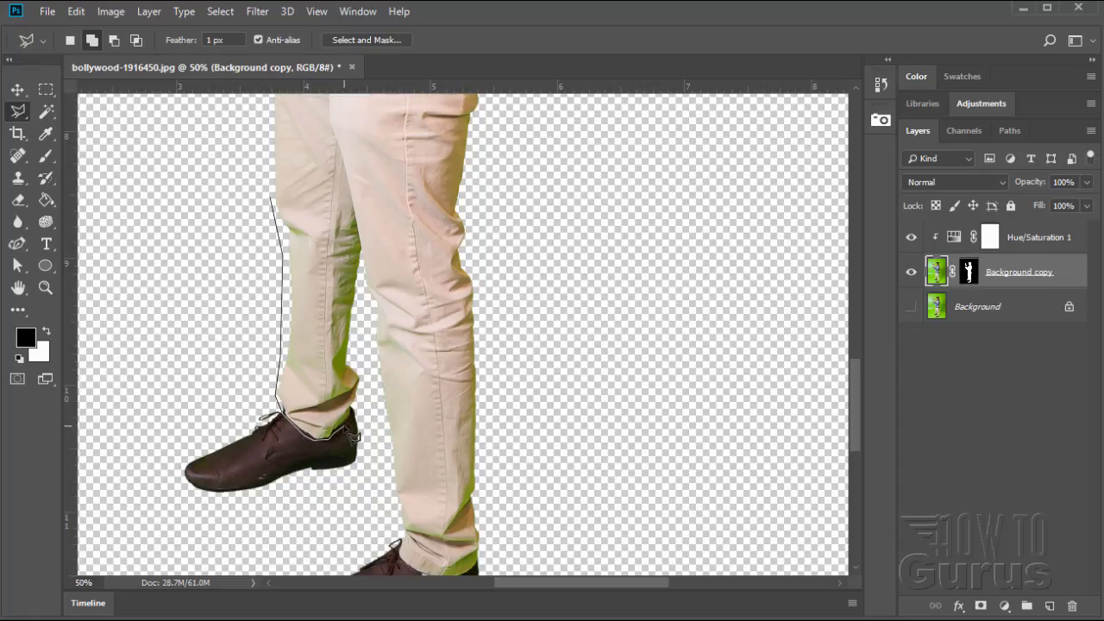
left_click(346, 422)
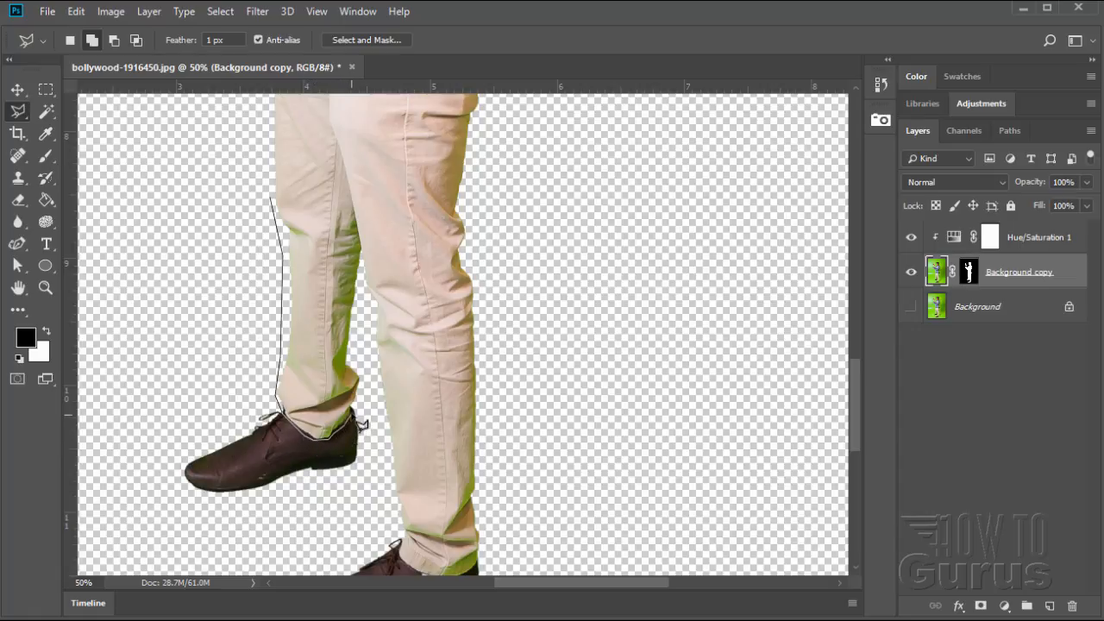
left_click(356, 370)
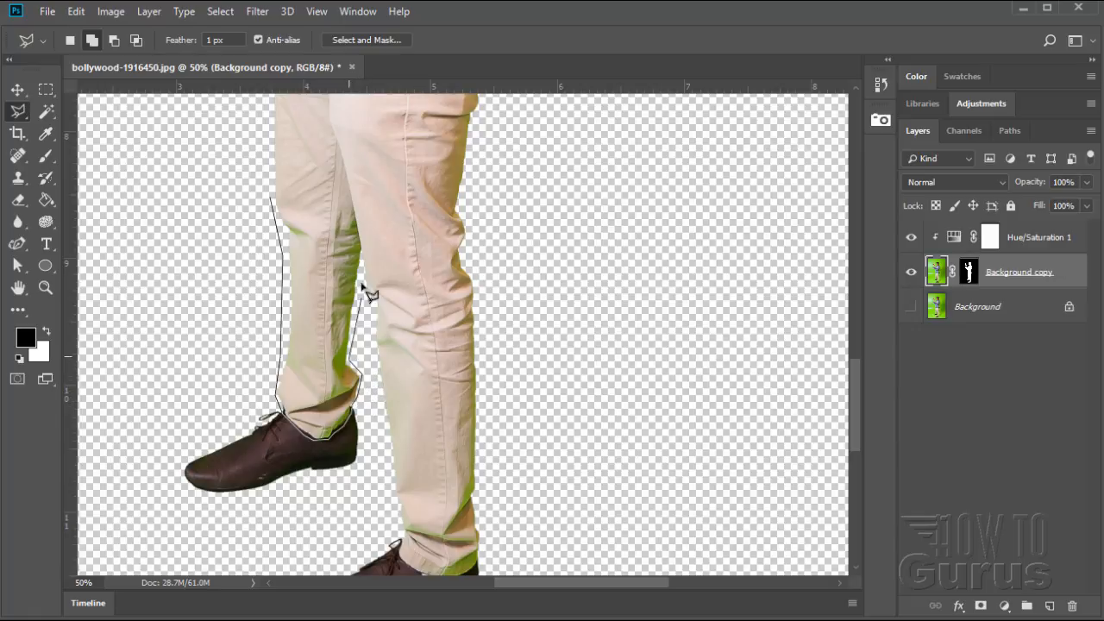
left_click(364, 205)
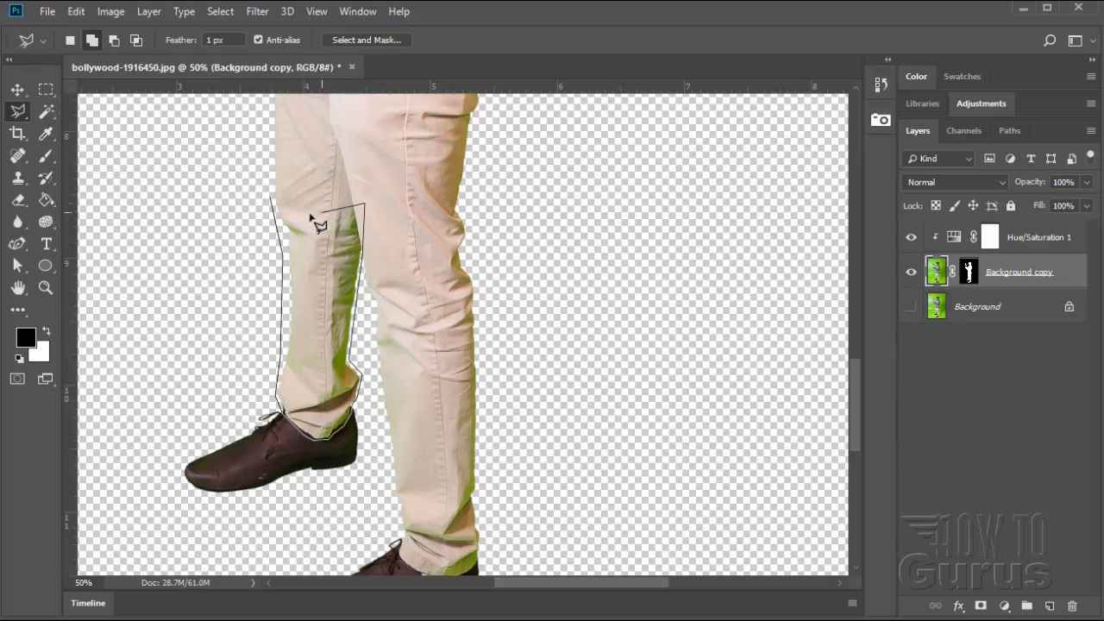
left_click(305, 213)
left_click(270, 203)
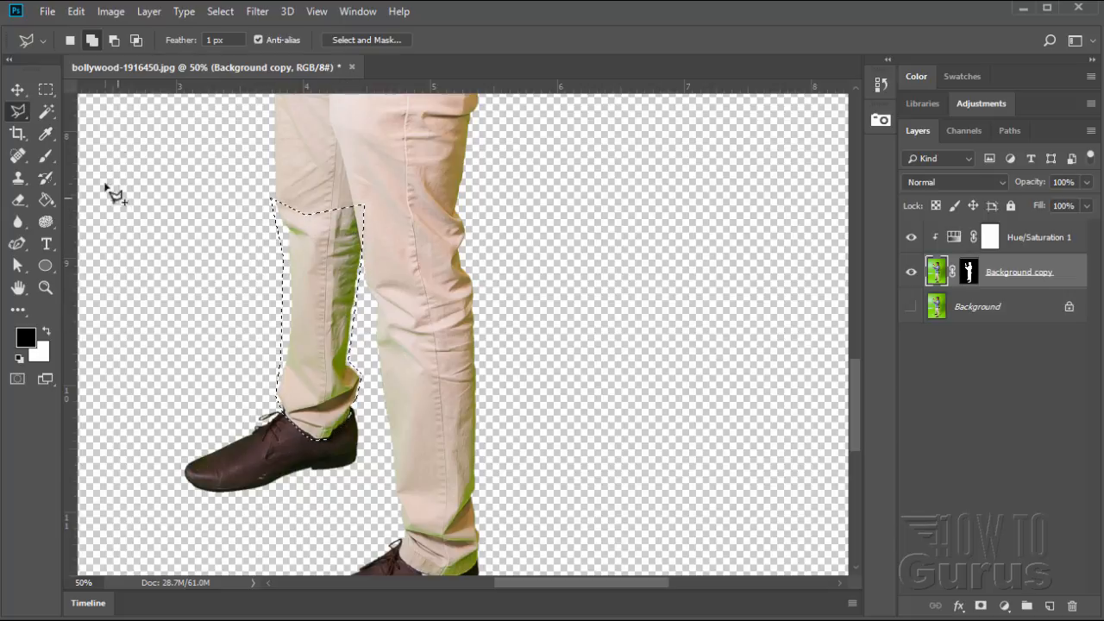
Step: Start Replace Color on the rear trouser leg, sampling the dark green near the cuff, with hue -20, saturation -13 and lightness +10
left_click(110, 12)
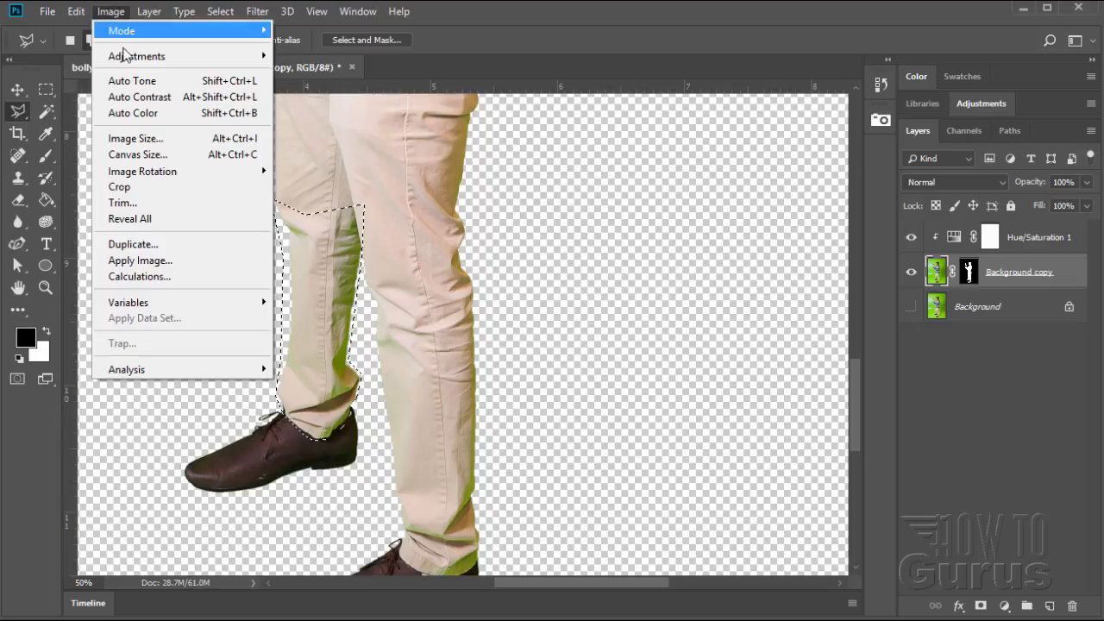
mouse_move(132, 64)
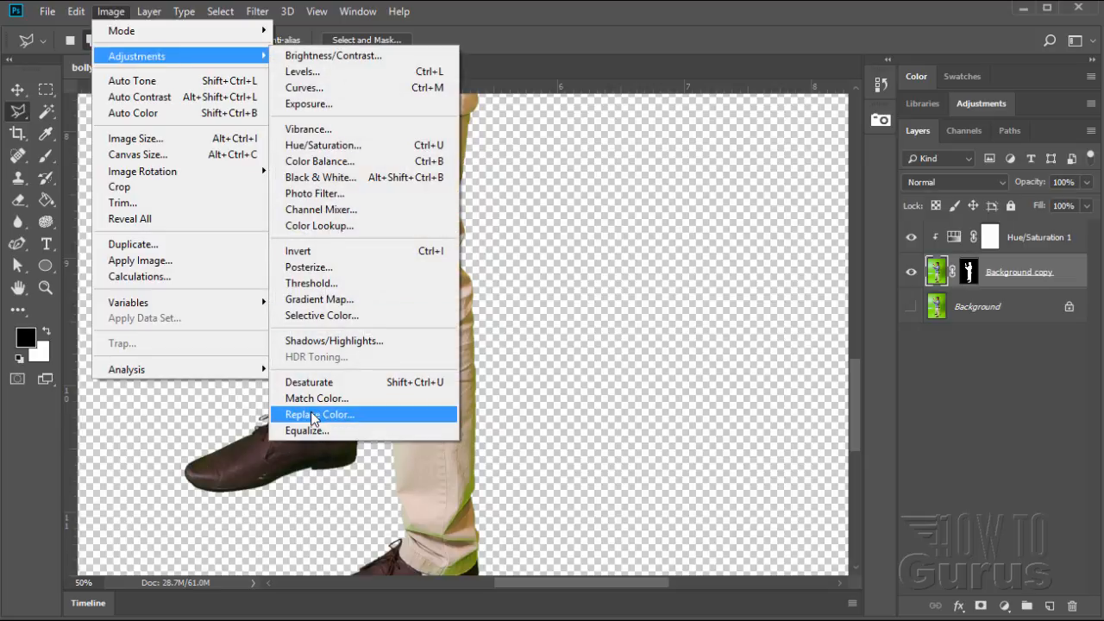
left_click(312, 414)
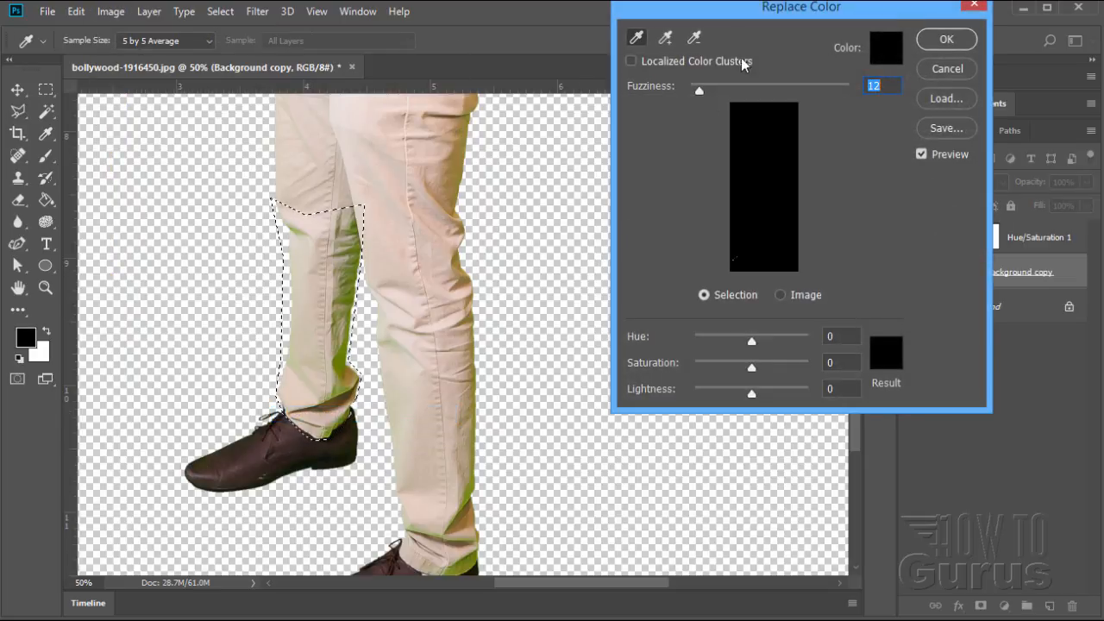
left_click_drag(725, 12, 638, 142)
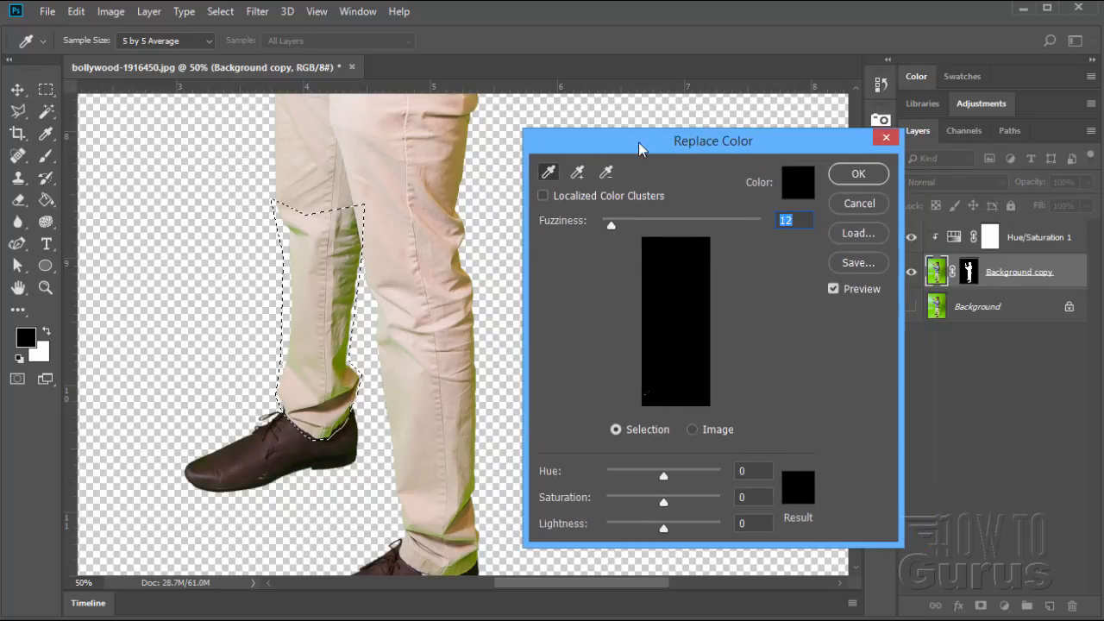
left_click(346, 354)
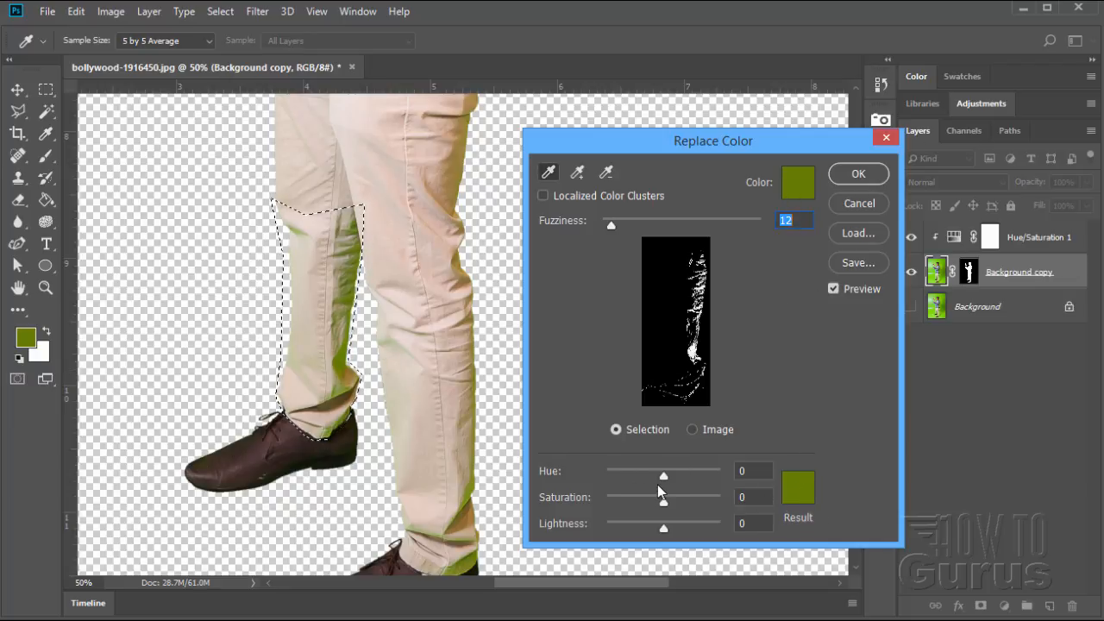
left_click_drag(661, 477, 669, 527)
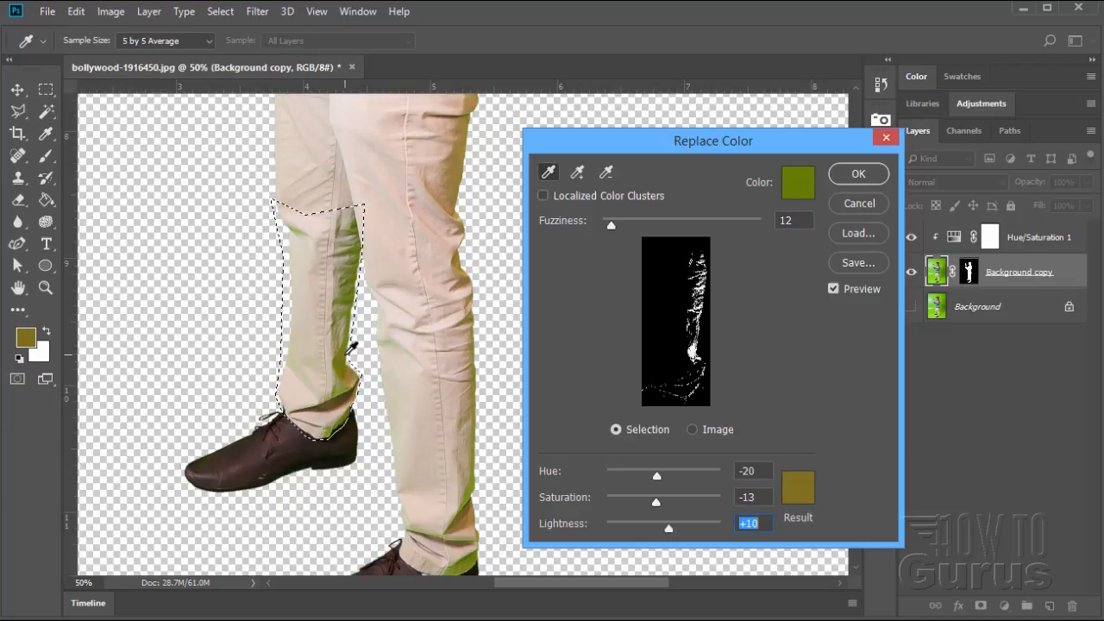
Step: Raise the fuzziness to 71 and refine the replacement to hue -28, saturation -35 and lightness +24
left_click_drag(610, 227, 658, 226)
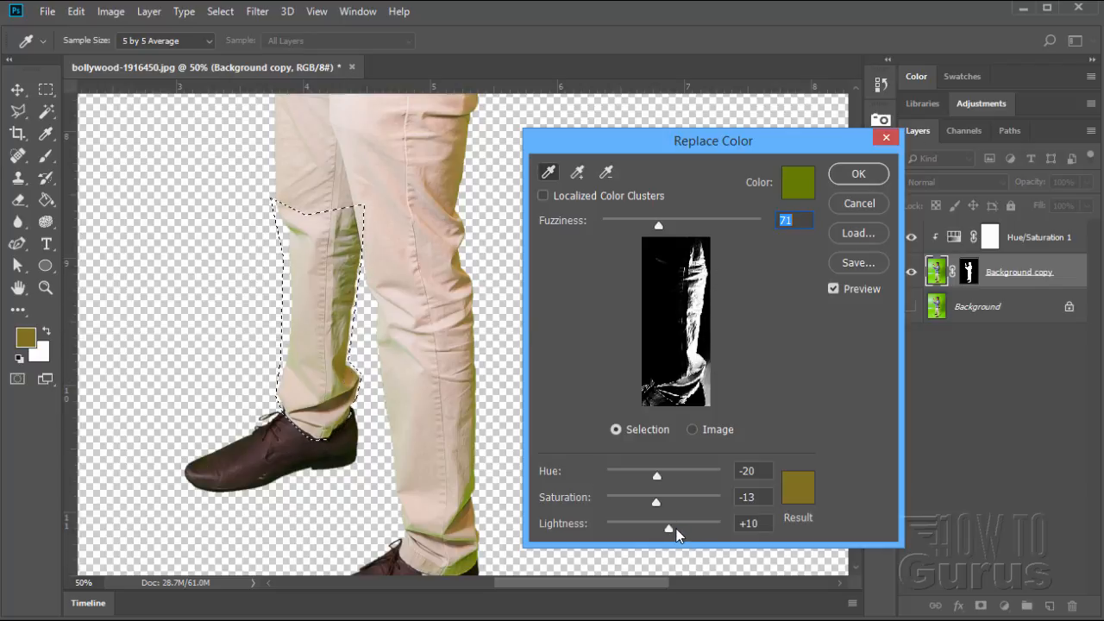
left_click_drag(670, 528, 673, 528)
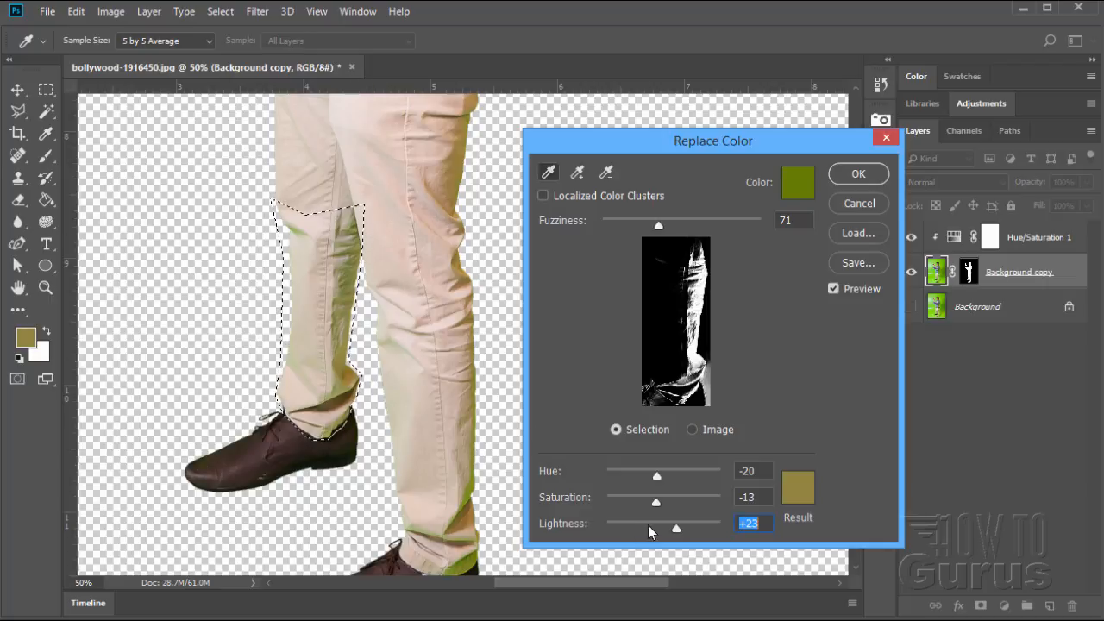
left_click_drag(658, 503, 649, 510)
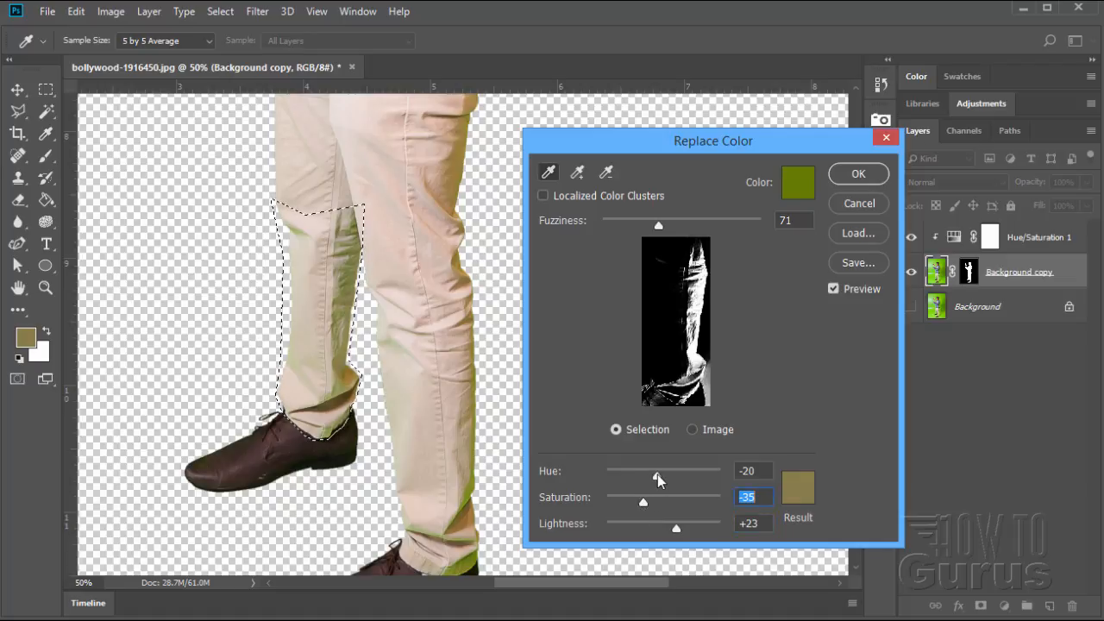
left_click_drag(657, 475, 654, 475)
left_click_drag(677, 529, 680, 532)
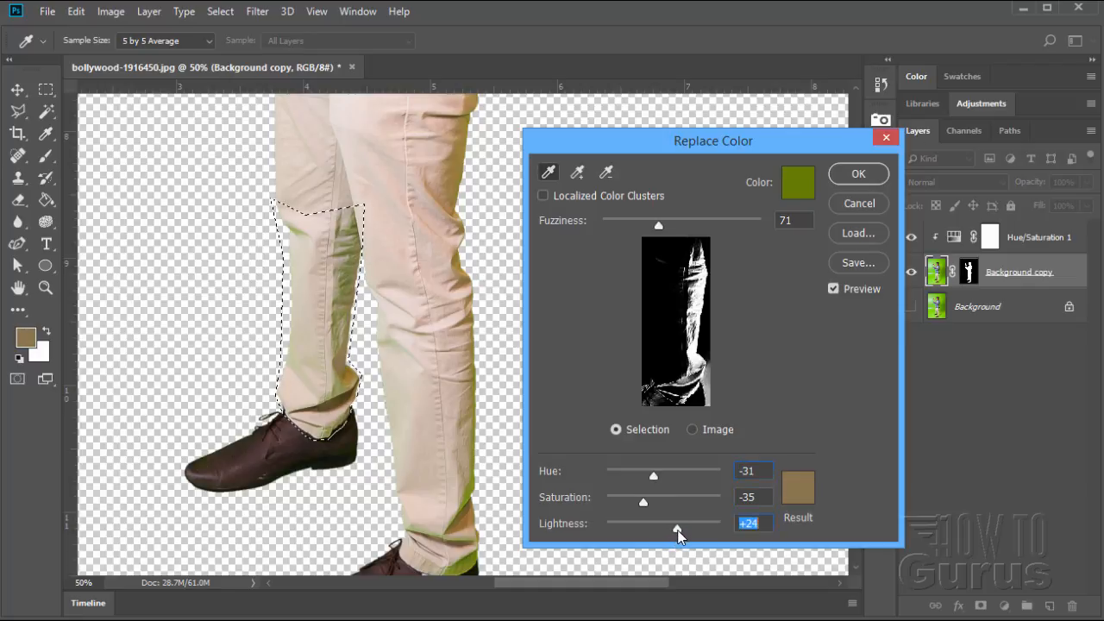
left_click_drag(652, 479, 655, 477)
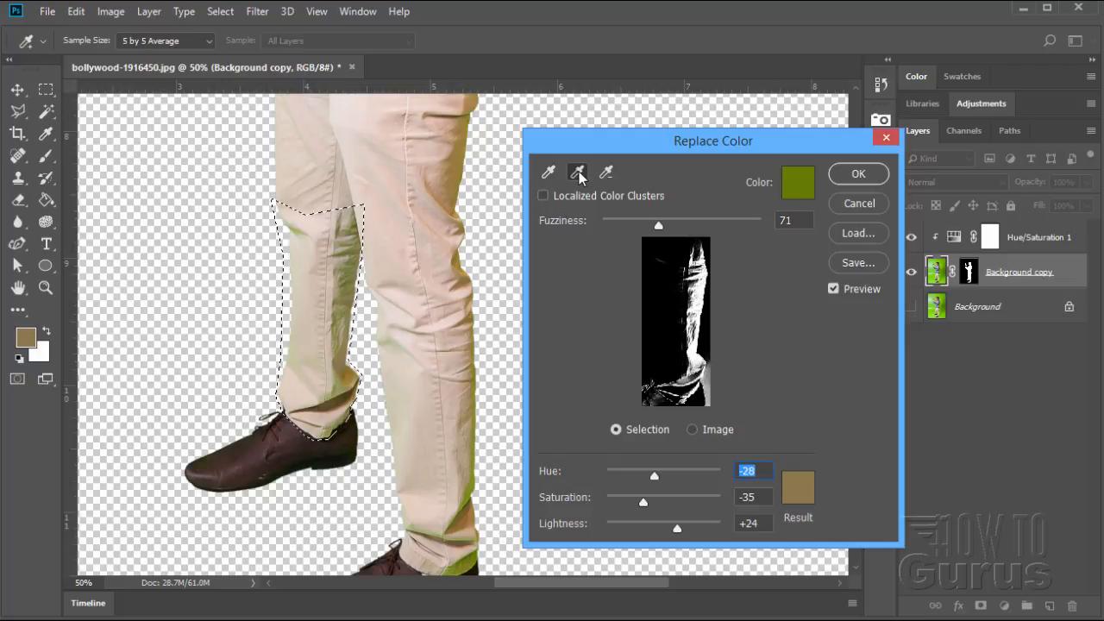
Step: Add the lighter green below the rear knee to the sampled colors, apply the replacement and deselect the leg
left_click(300, 229)
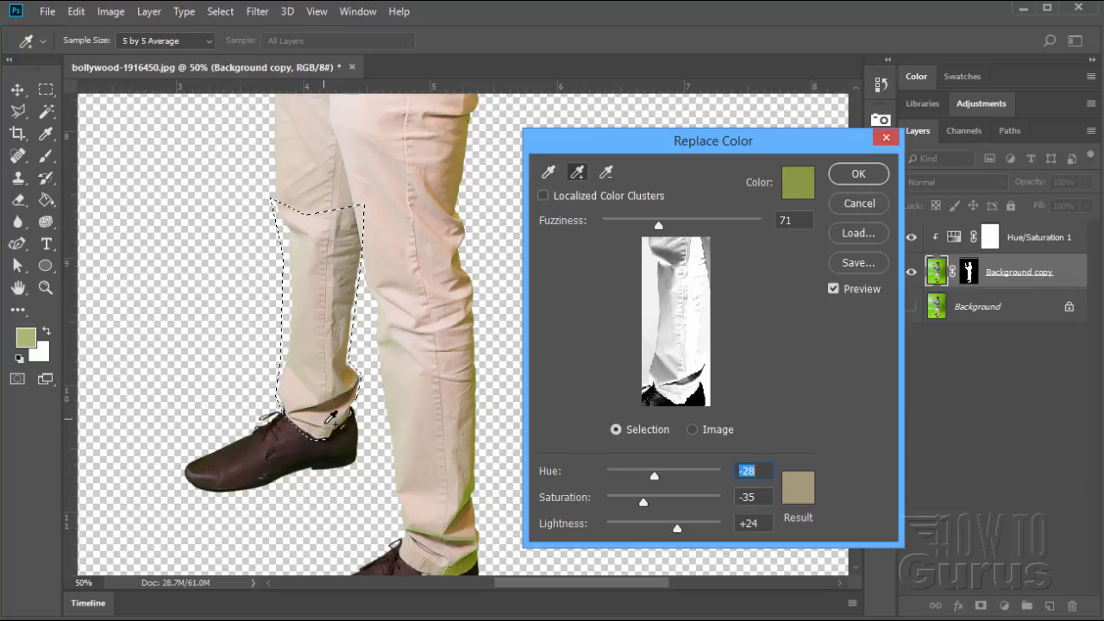
left_click(858, 175)
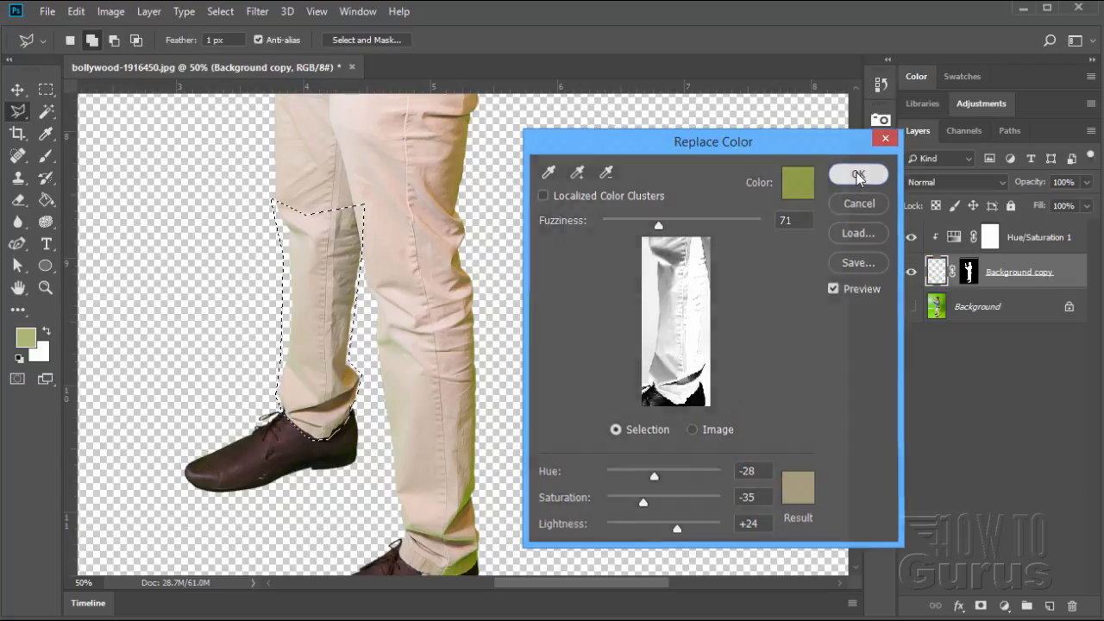
left_click(221, 12)
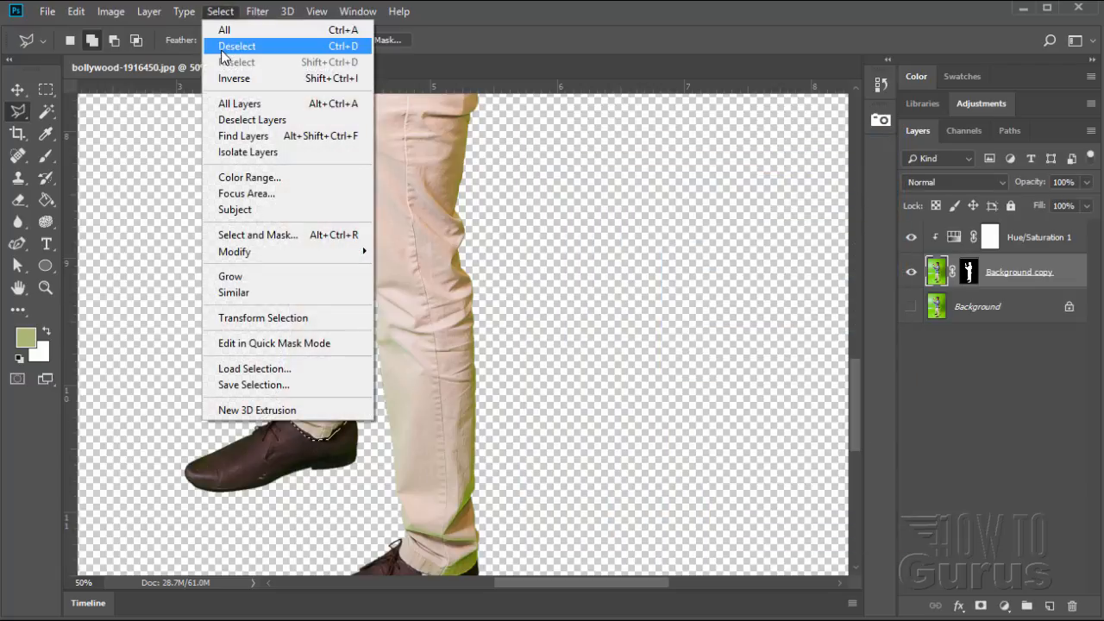
left_click(232, 46)
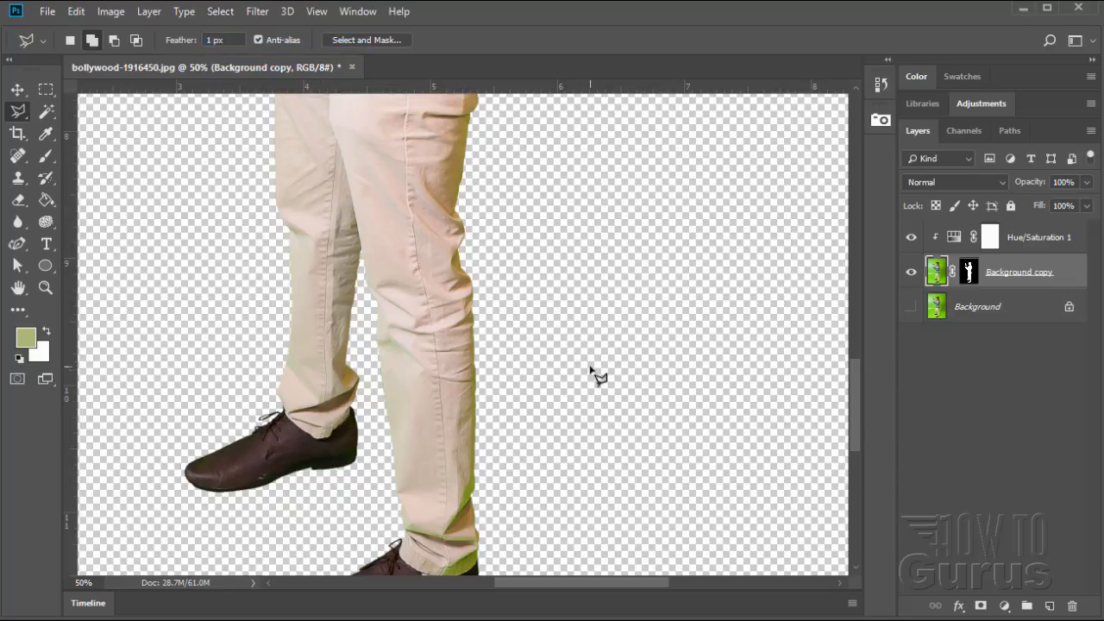
Step: Outline the front trouser leg from just below the knee to the cuff with a Polygonal Lasso selection
scroll(591, 370, "down", 4)
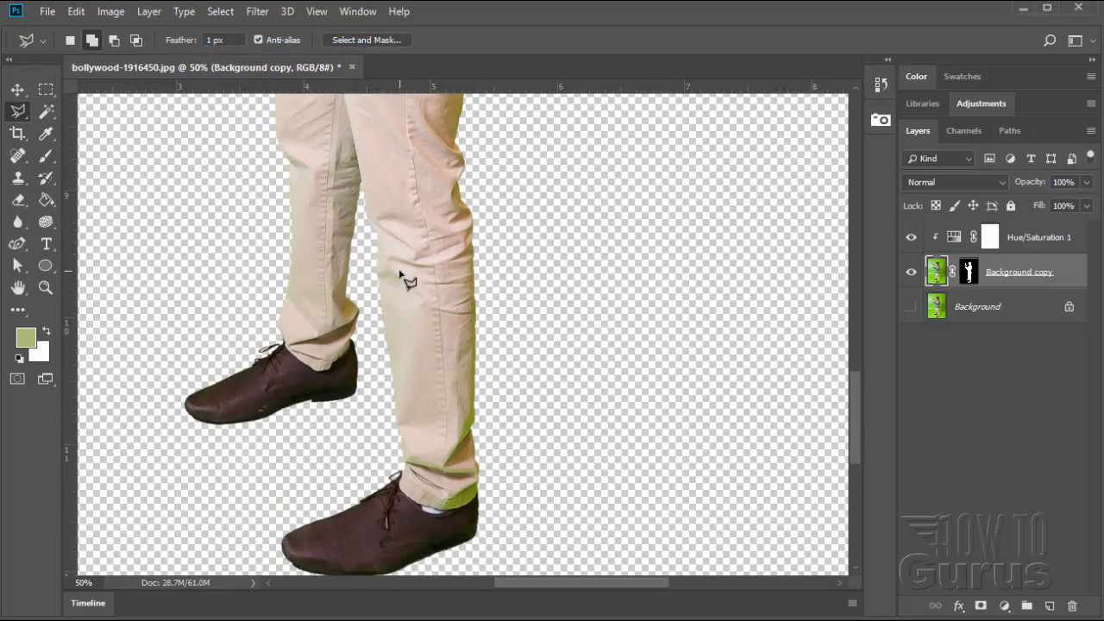
mouse_move(366, 215)
left_mouse_down()
mouse_move(368, 284)
mouse_move(406, 471)
mouse_move(402, 504)
mouse_move(440, 518)
mouse_move(467, 515)
mouse_move(481, 497)
mouse_move(476, 312)
left_mouse_up()
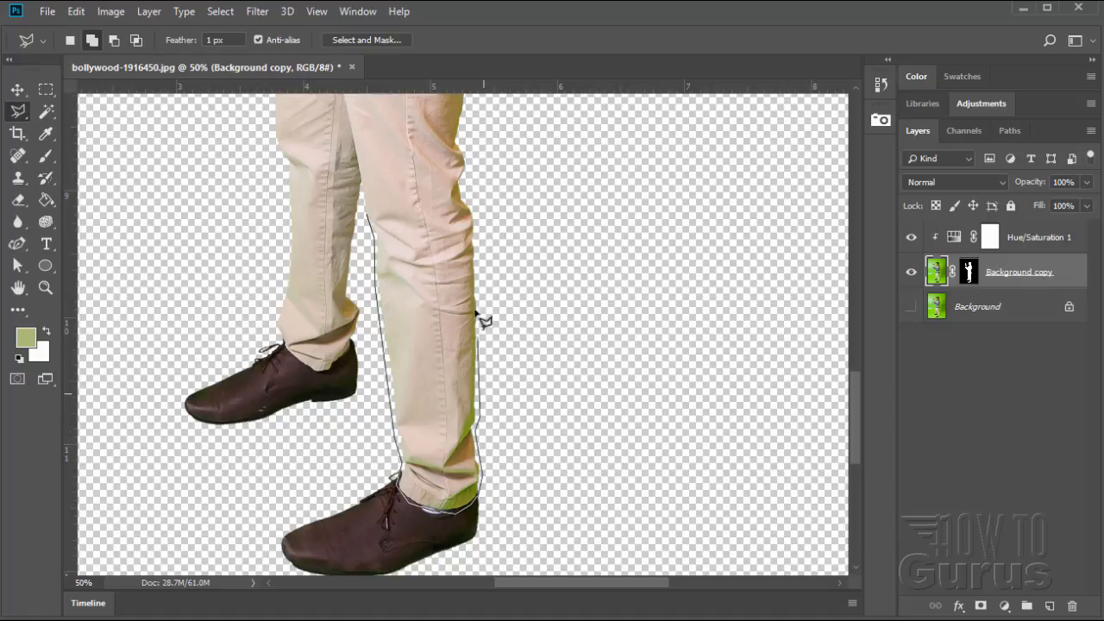
left_click(477, 248)
left_click(369, 219)
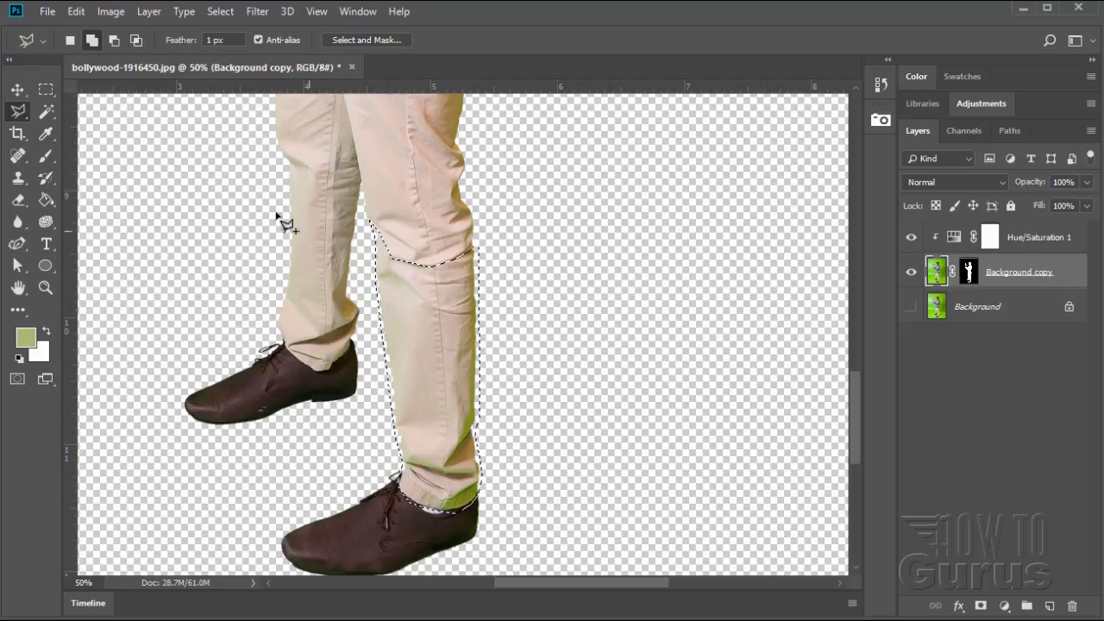
Step: Start Replace Color on the front leg, sampling the green edge above the cuff, with hue -28, saturation -32 and lightness +5
left_click(113, 12)
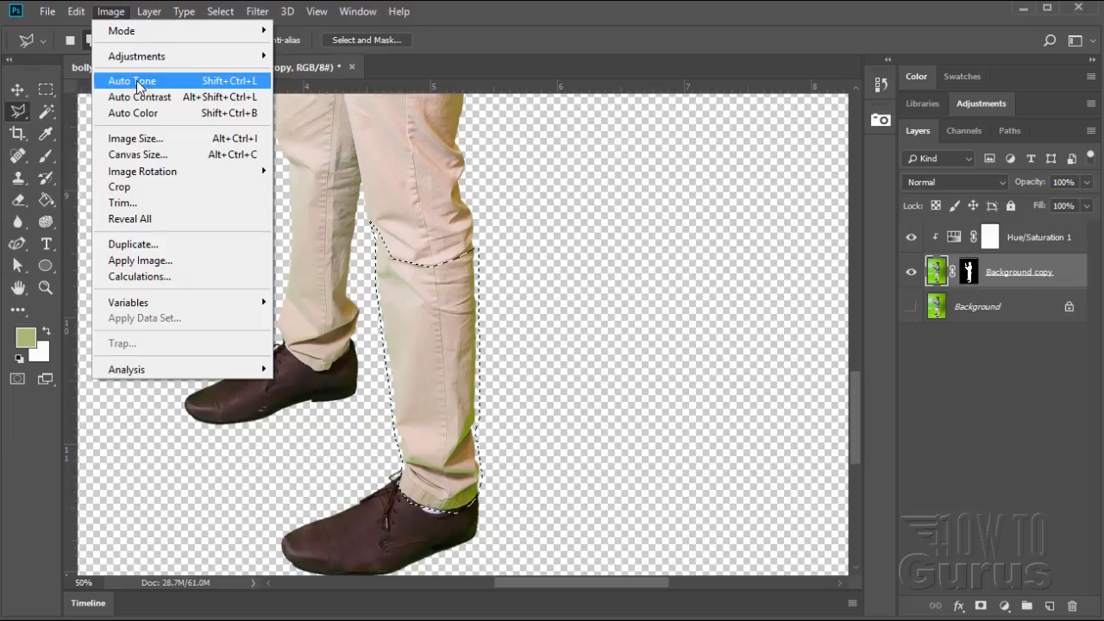
mouse_move(146, 58)
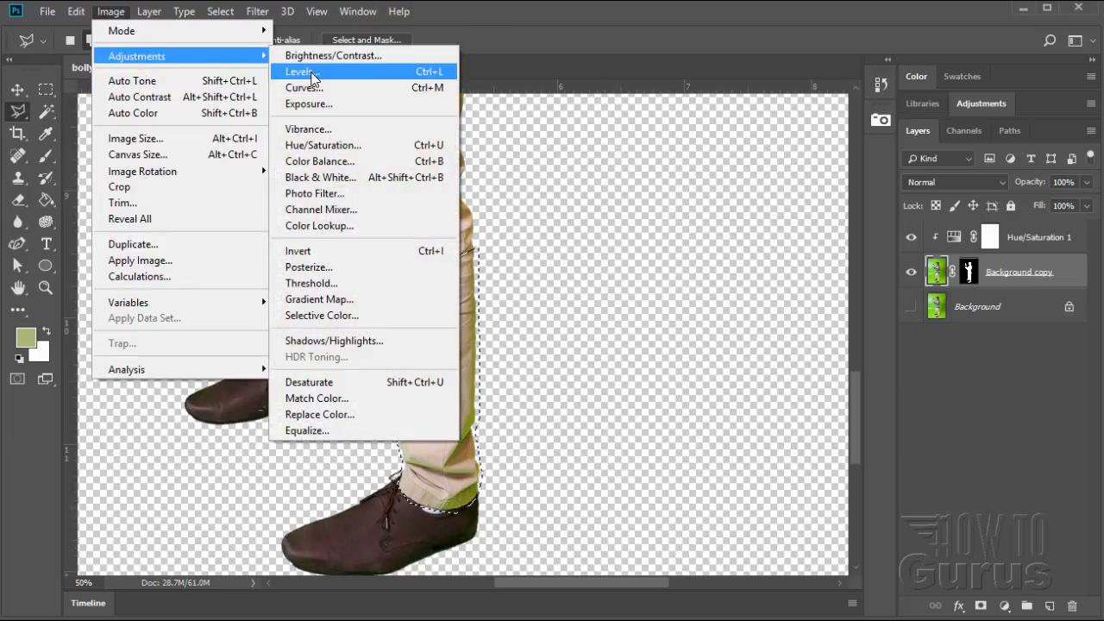
left_click(314, 413)
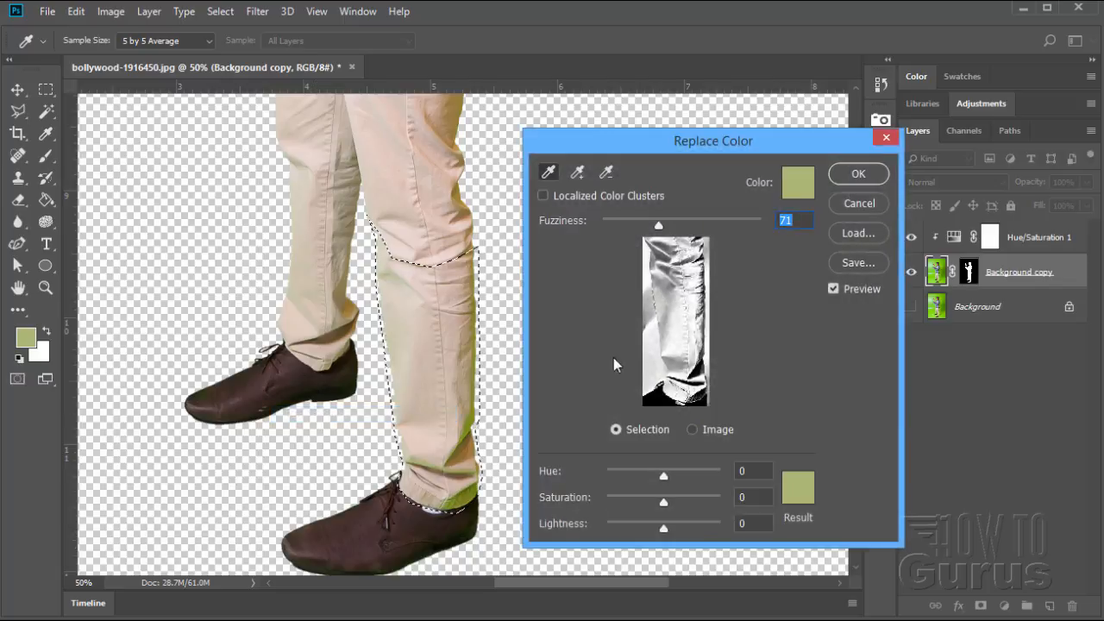
left_click_drag(661, 146, 681, 138)
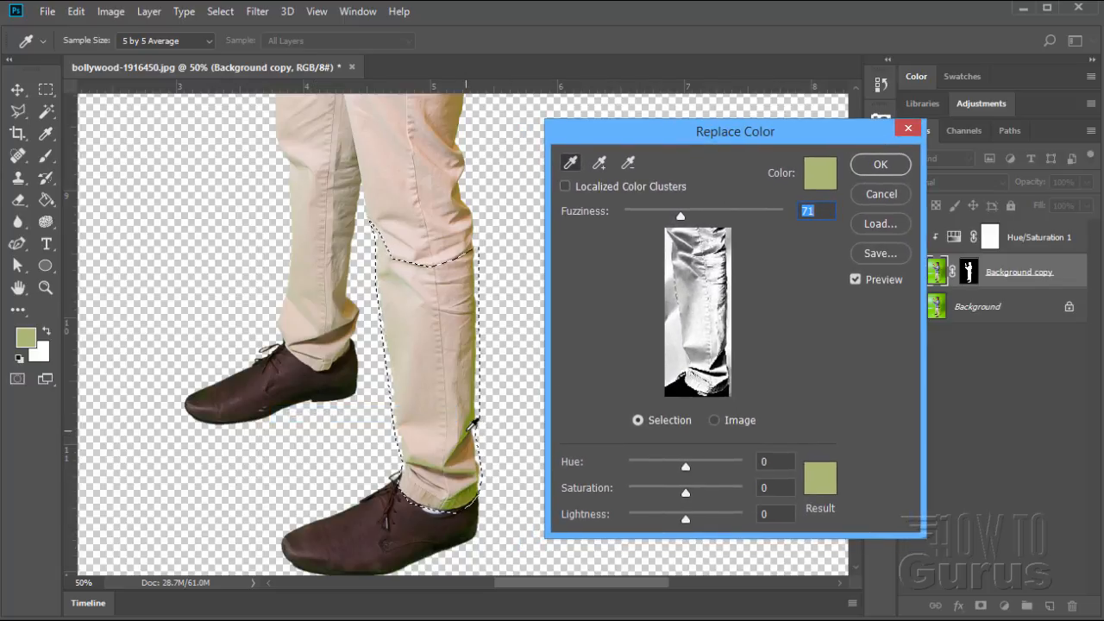
left_click(471, 427)
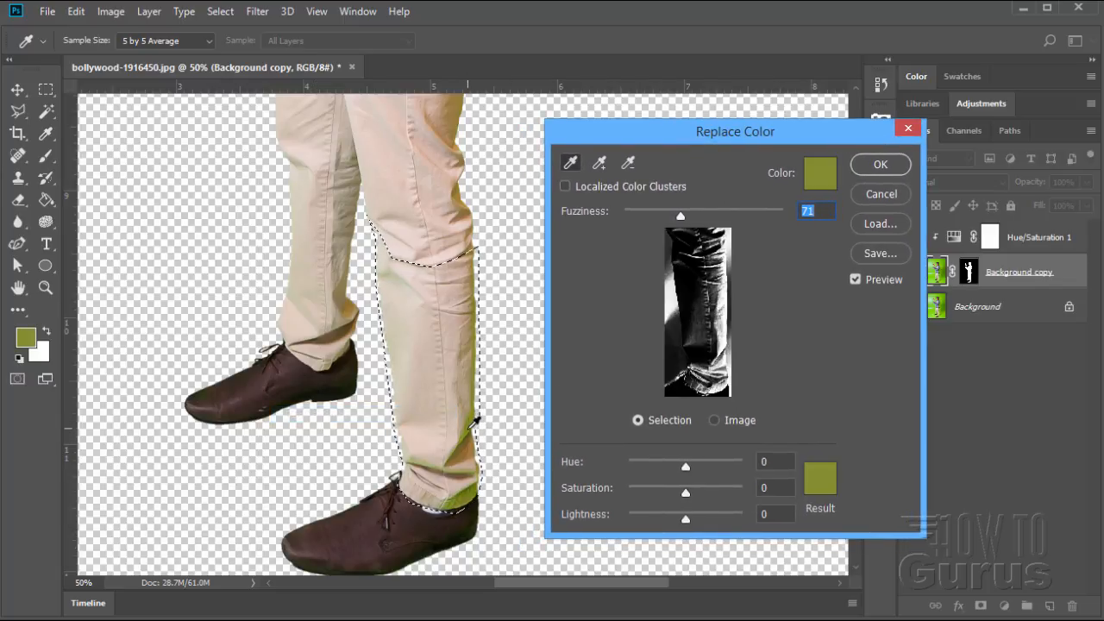
left_click(472, 425)
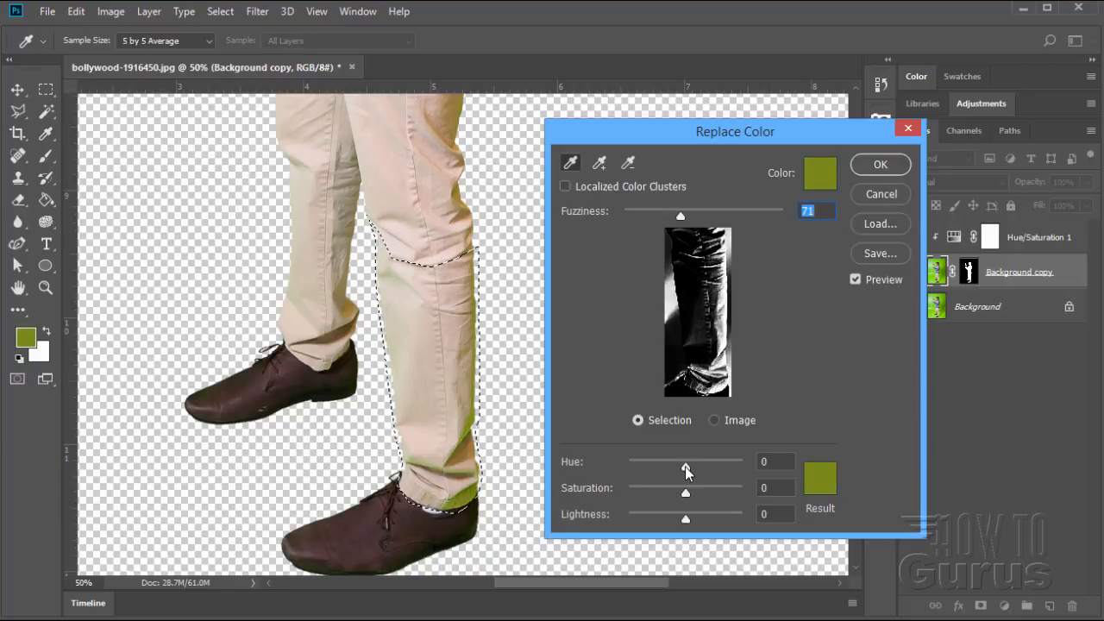
left_click_drag(685, 466, 676, 467)
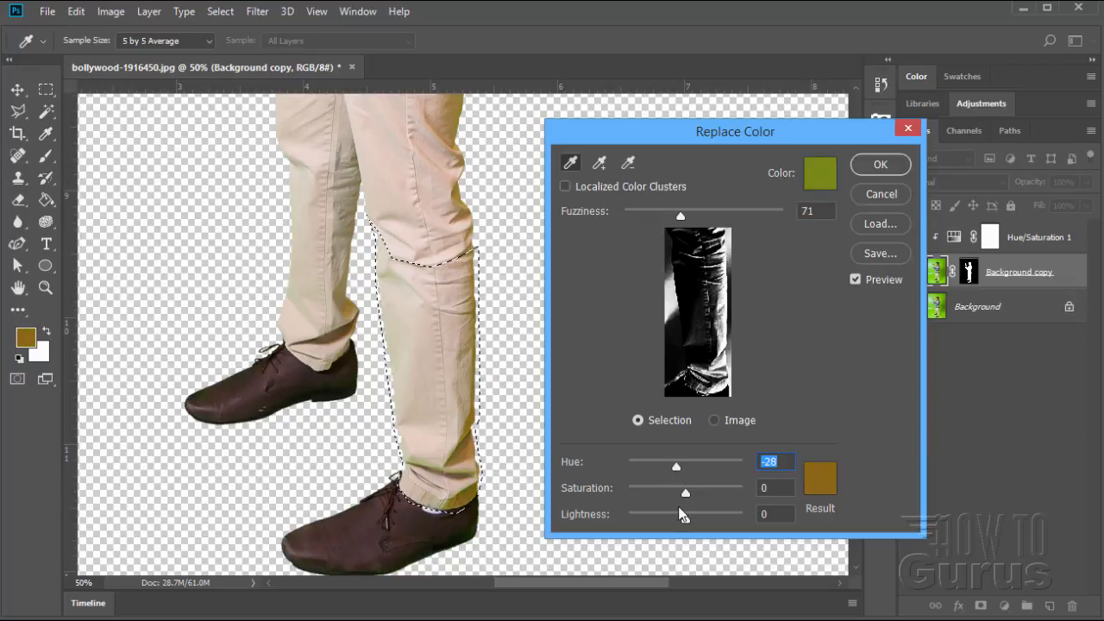
left_click_drag(681, 497, 689, 520)
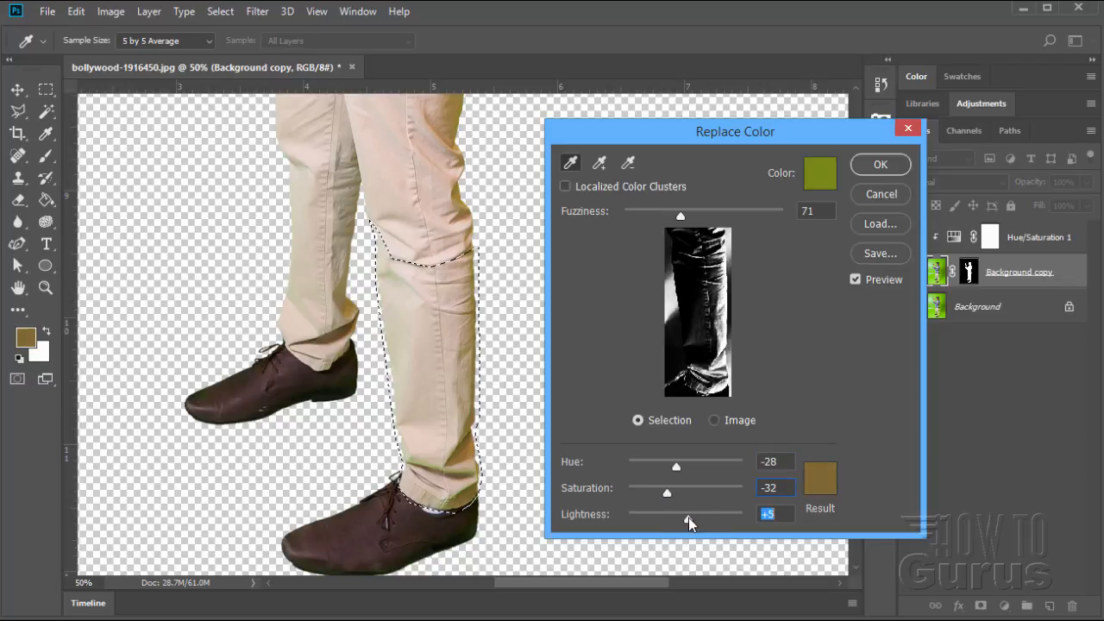
Step: Set the fuzziness to 85, add the lighter green above the front cuff to the sampled colors, apply the replacement and deselect
mouse_move(680, 218)
left_mouse_down()
mouse_move(669, 218)
mouse_move(692, 216)
left_mouse_up()
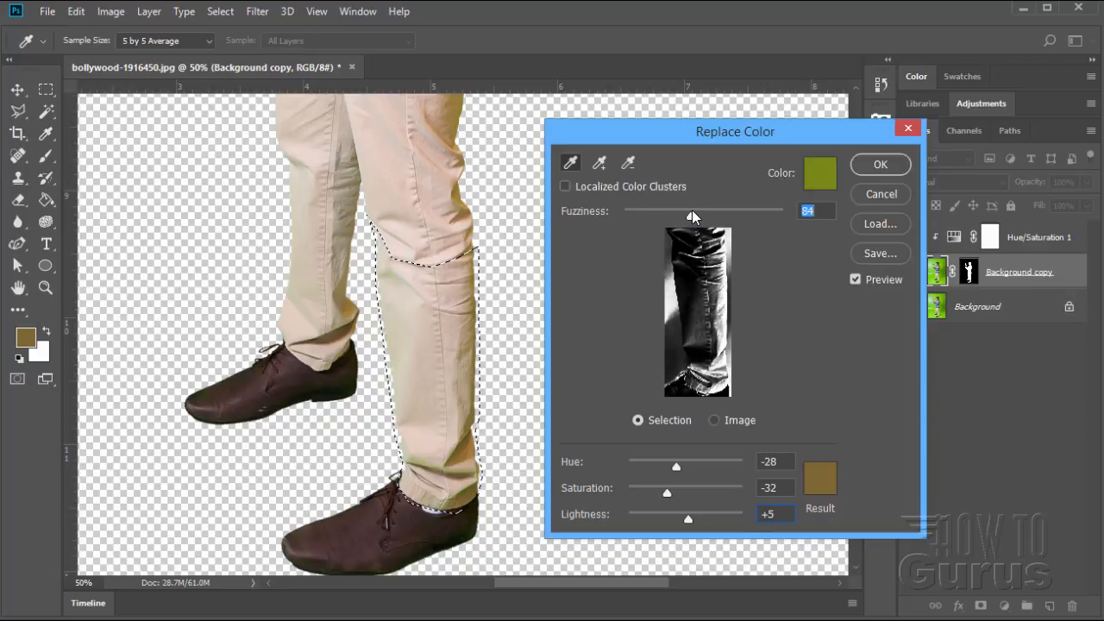
left_click(599, 163)
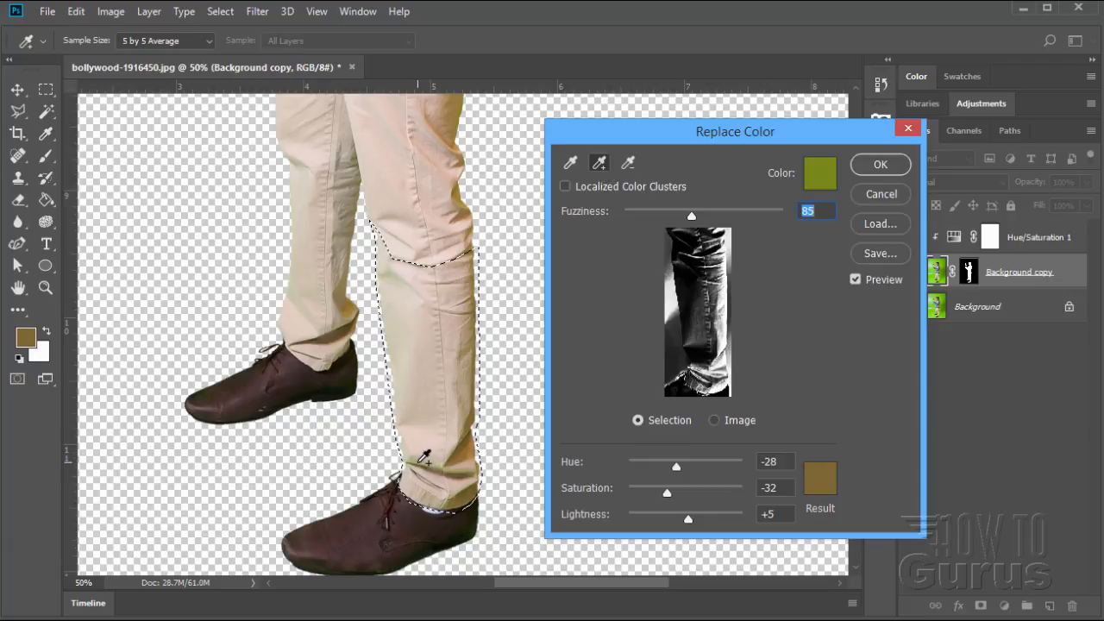
left_click(425, 457)
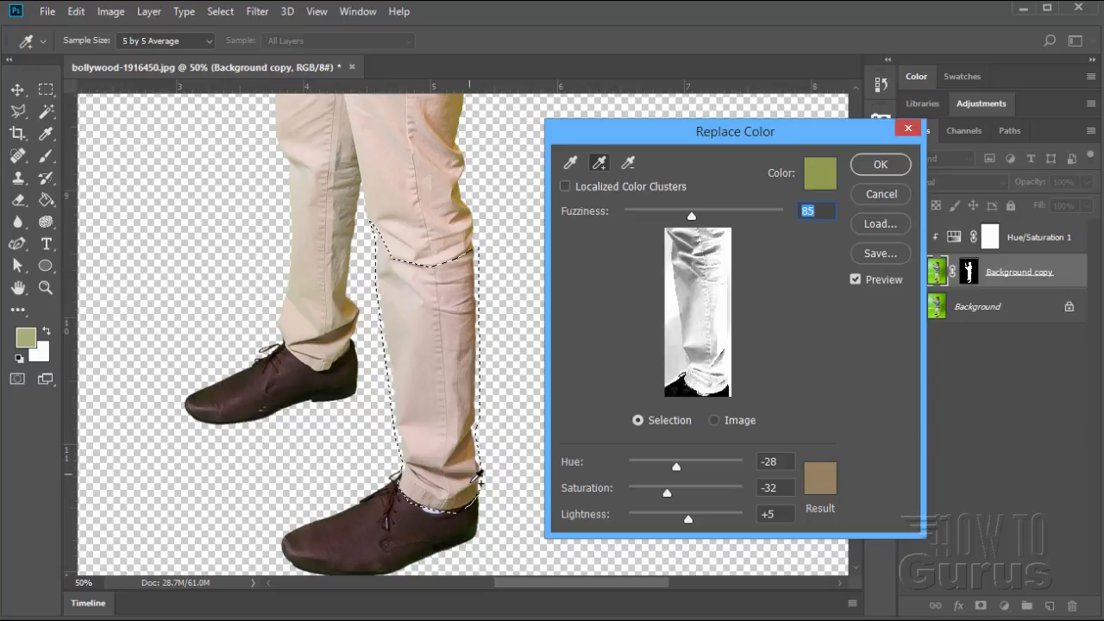
left_click(879, 164)
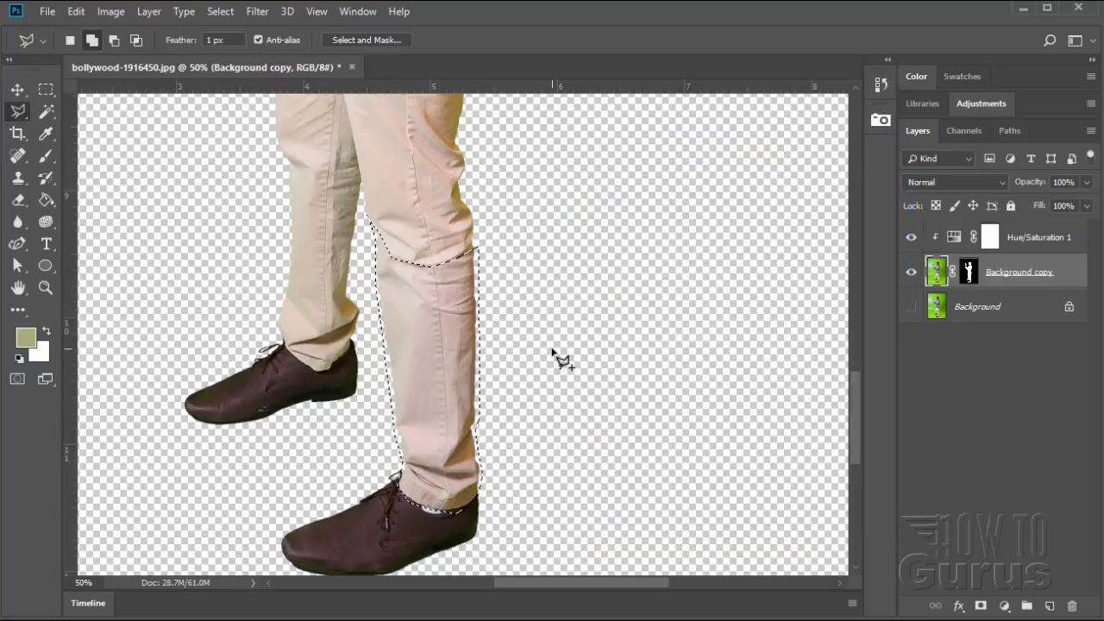
left_click(220, 11)
left_click(235, 32)
Step: Examine the whole cutout fitted to the screen, and its head, raised hand, jacket and upper trousers at 25% zoom
left_click(45, 286)
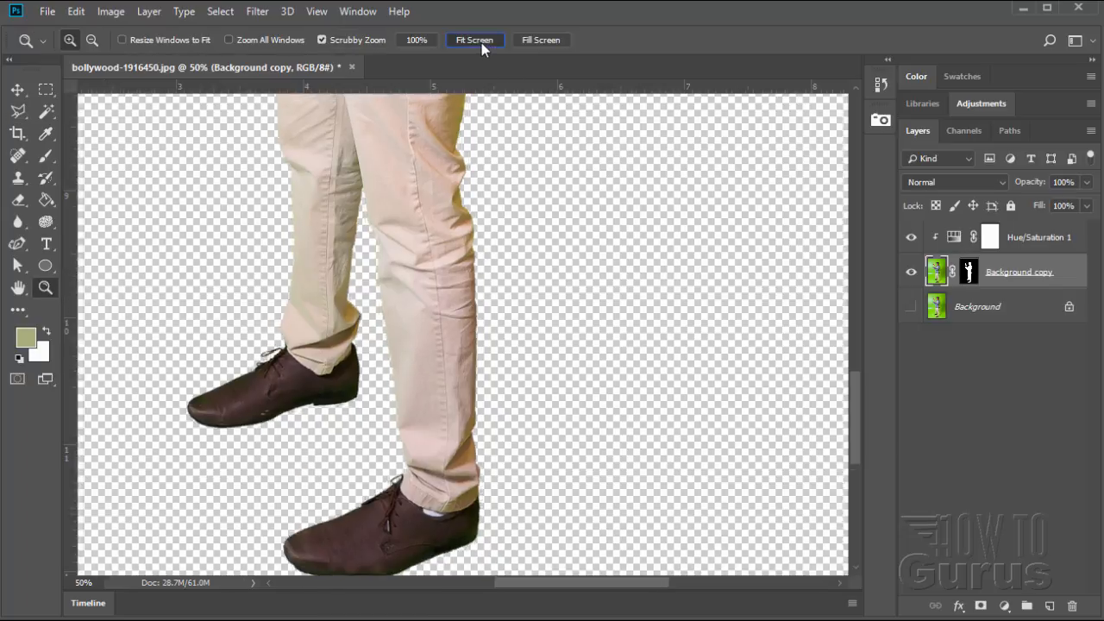
left_click(477, 40)
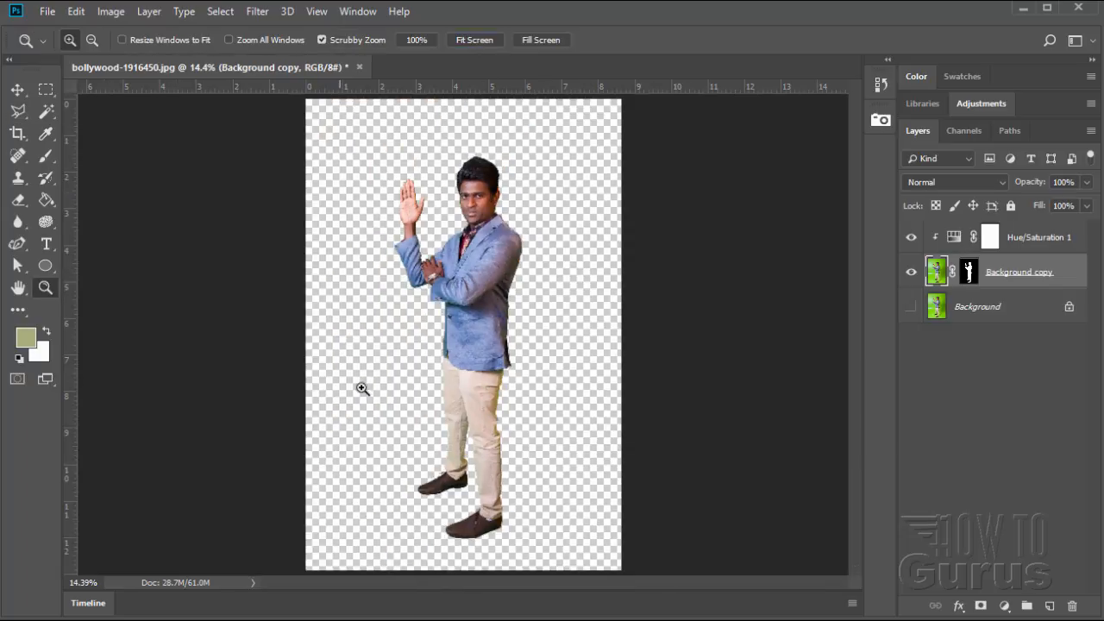
left_click(466, 319)
left_click(466, 319)
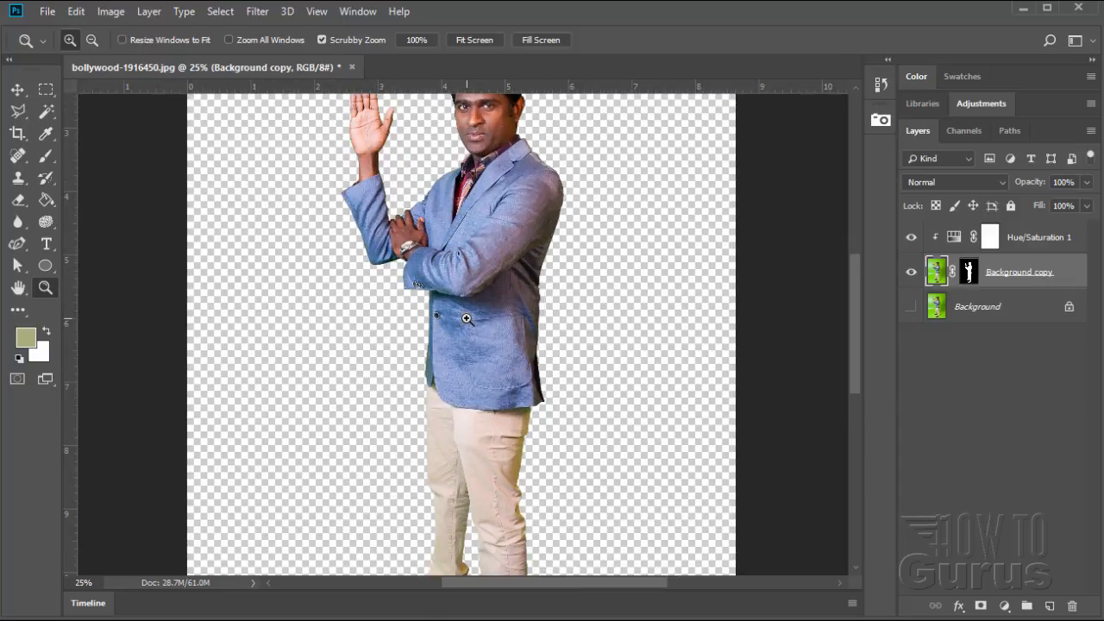
scroll(465, 318, "up", 2)
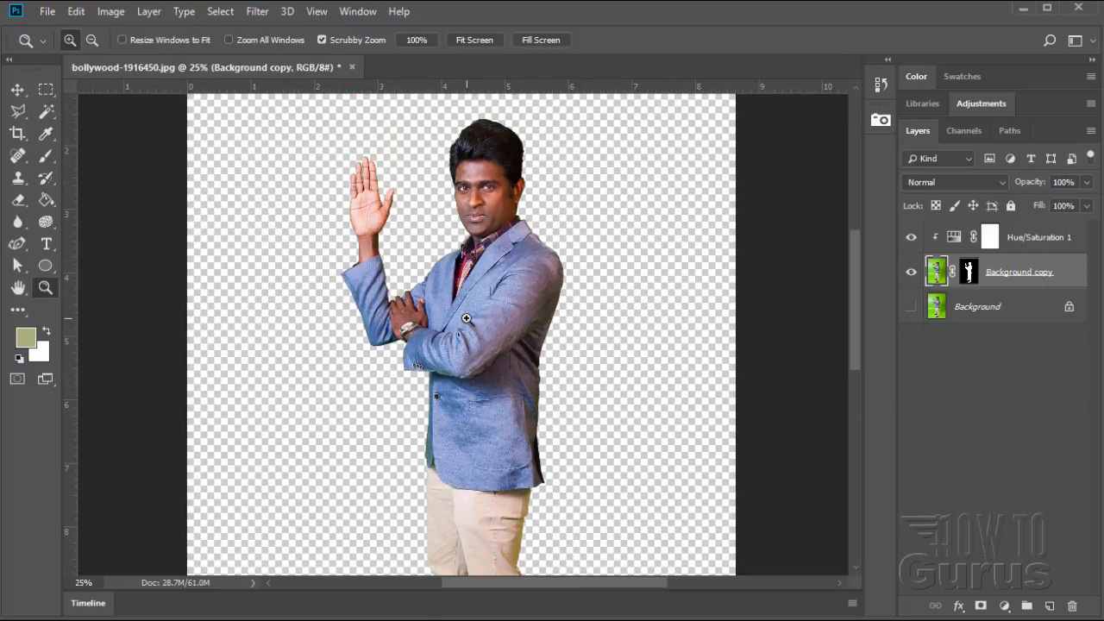
scroll(483, 312, "down", 1)
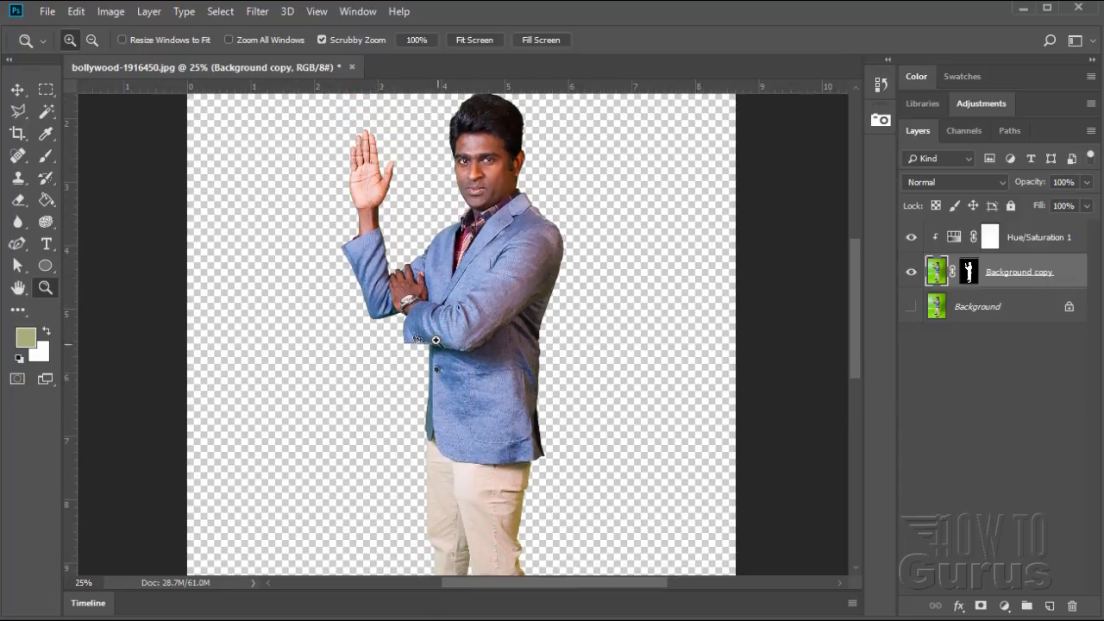
Step: Examine the cutout from the shoes back up to the head, and compare it with the original photo by temporarily showing the Background layer
scroll(436, 345, "down", 2)
scroll(433, 346, "down", 2)
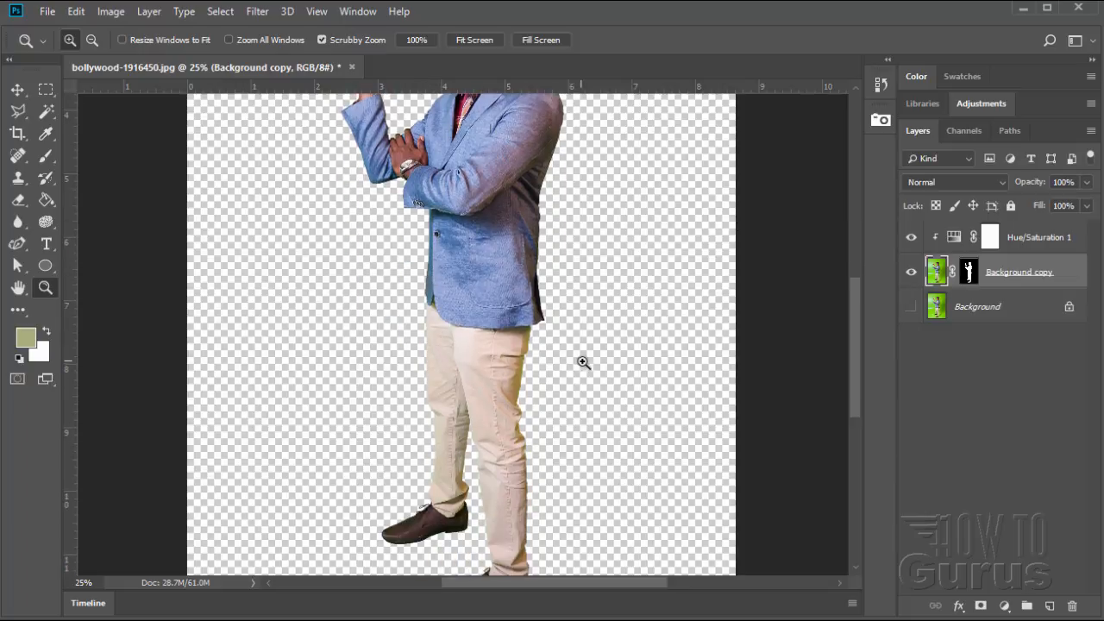
scroll(552, 319, "down", 1)
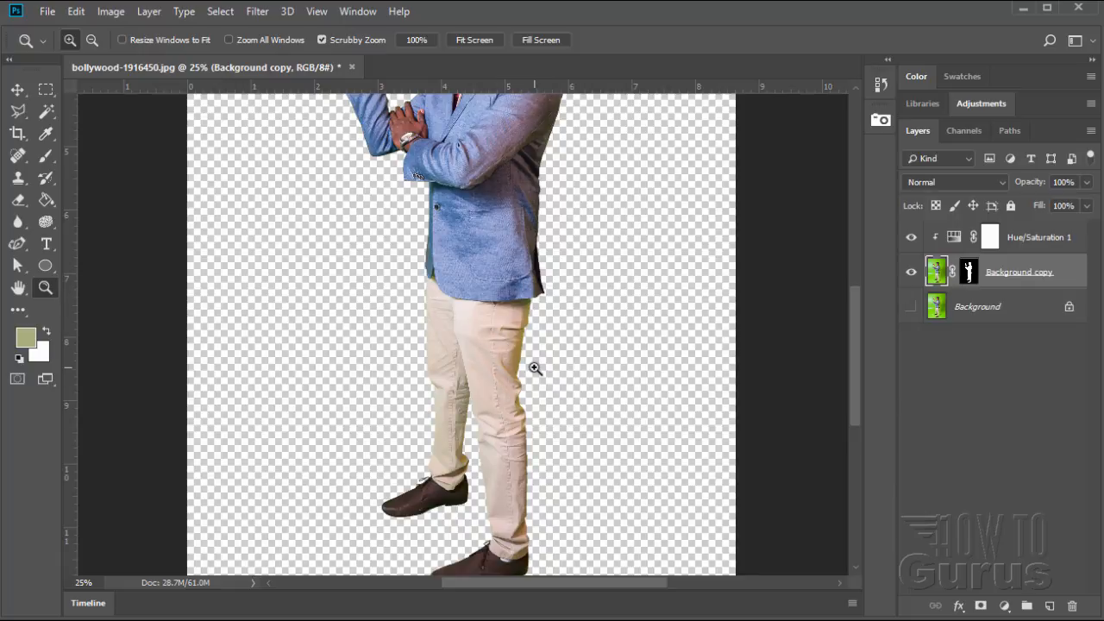
scroll(534, 368, "up", 7)
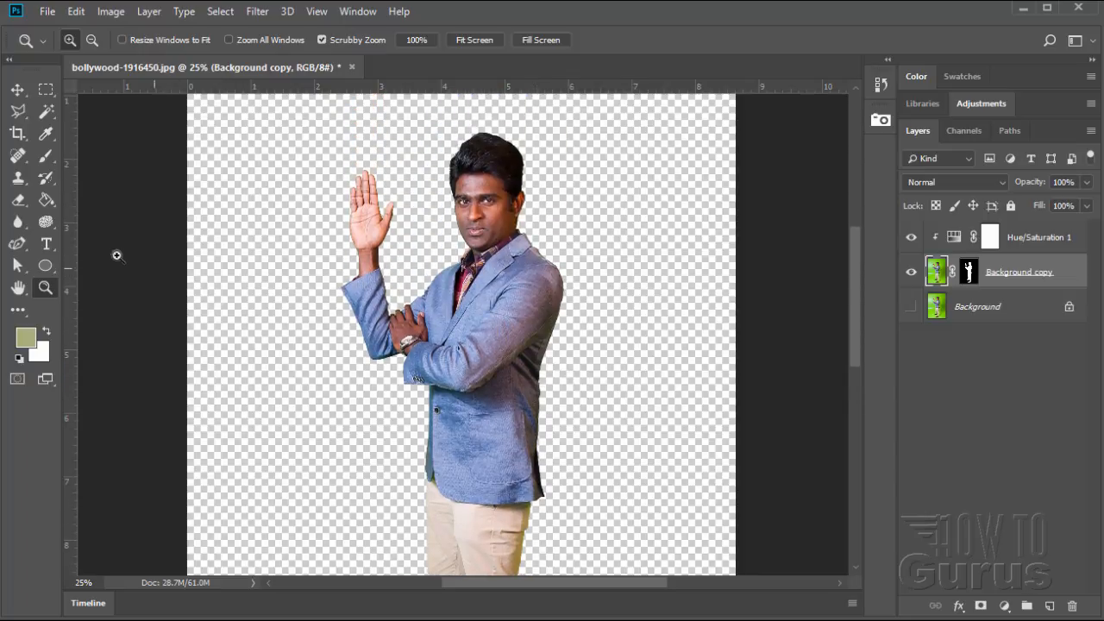
left_click(911, 307)
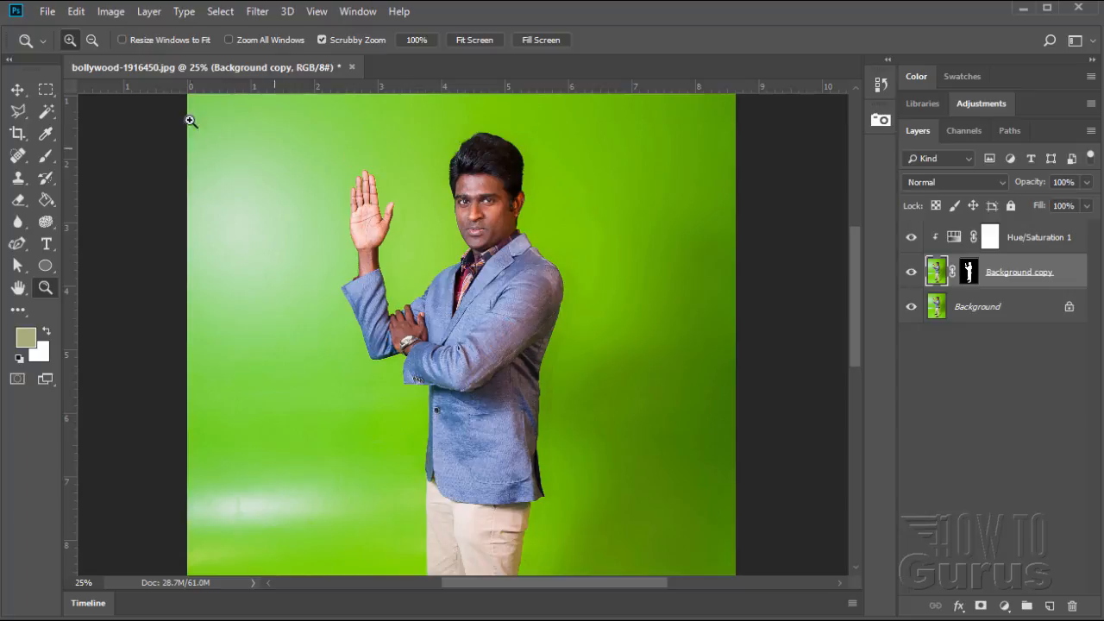
left_click(216, 12)
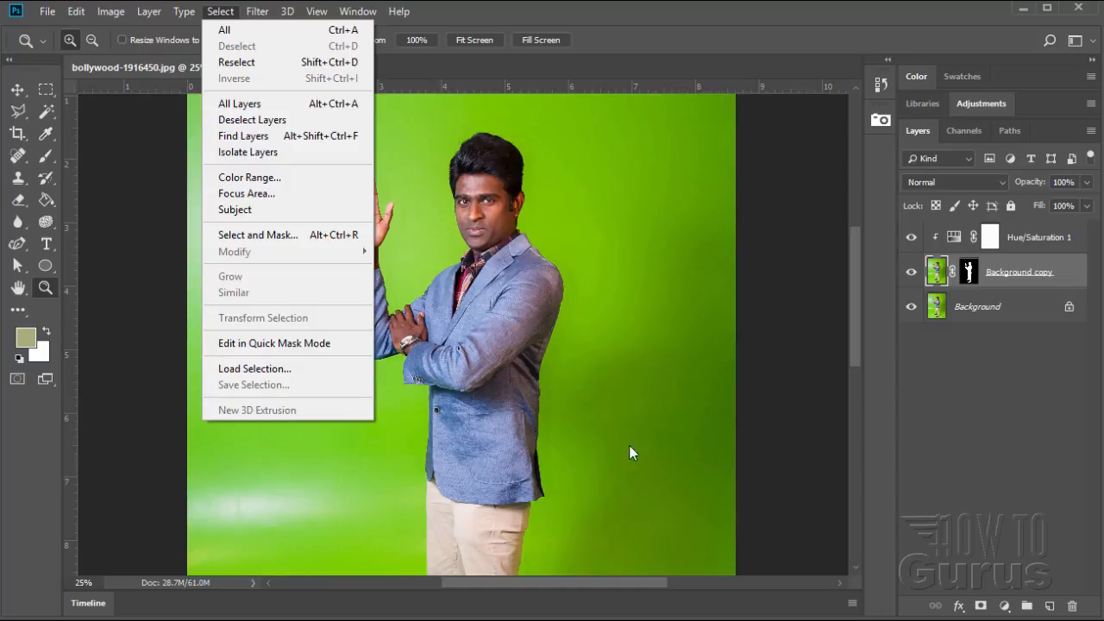
left_click(104, 287)
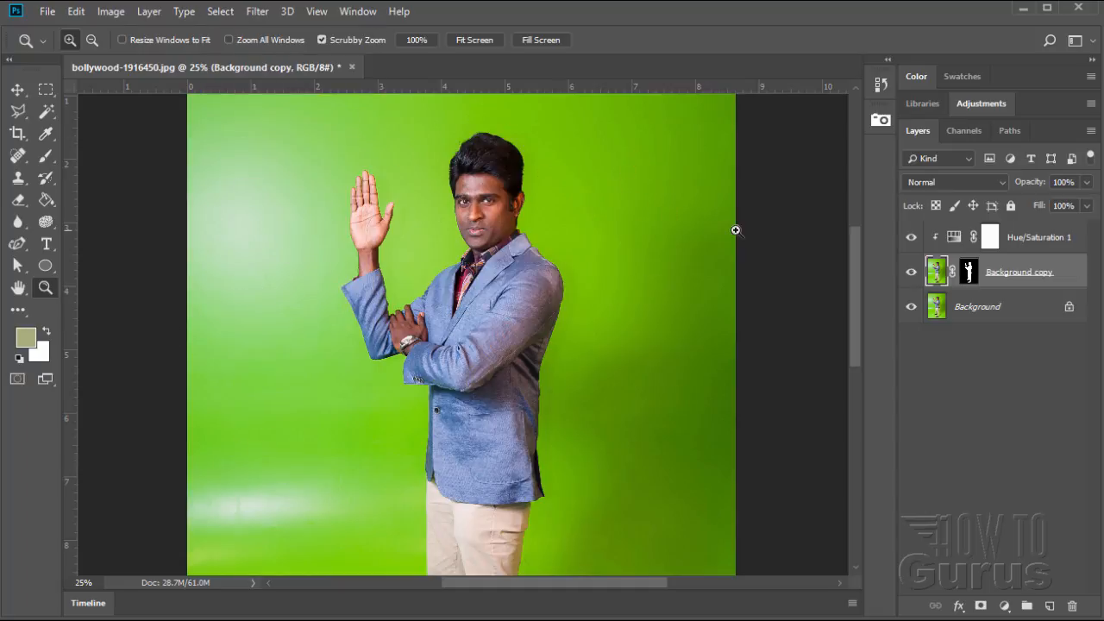
left_click(912, 308)
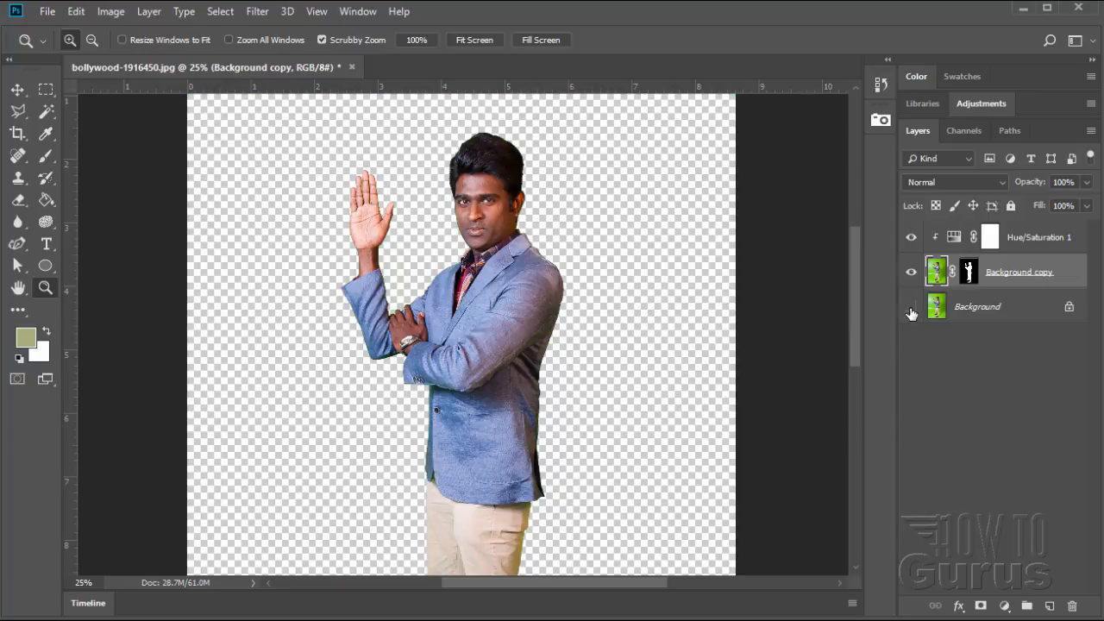